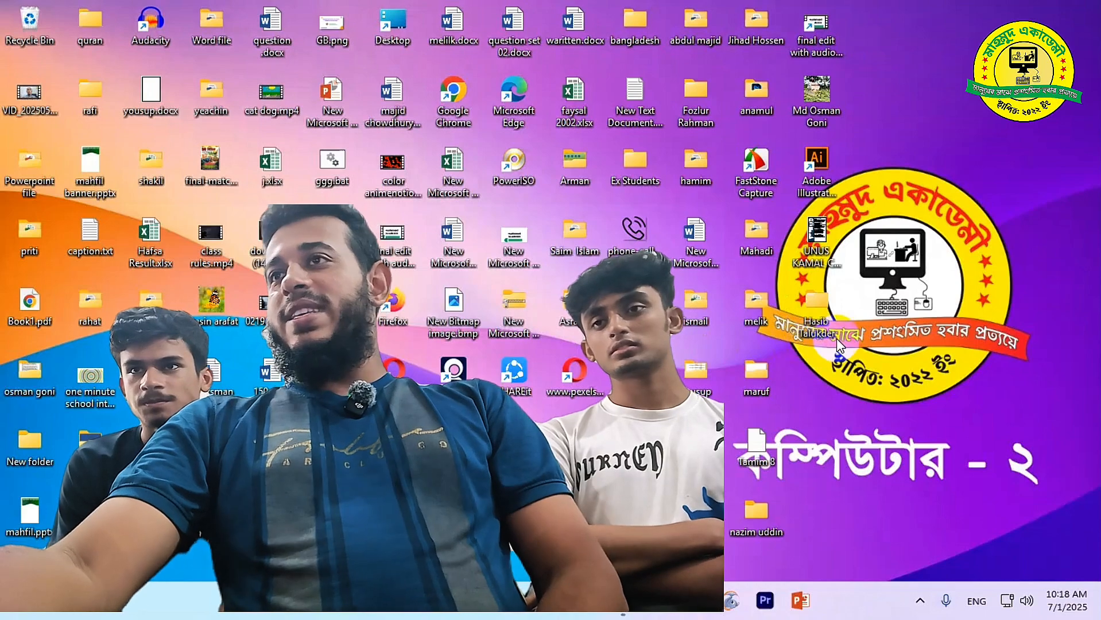
# Refresh the desktop and launch Microsoft Word from the taskbar
pyautogui.rightClick(1063, 118)
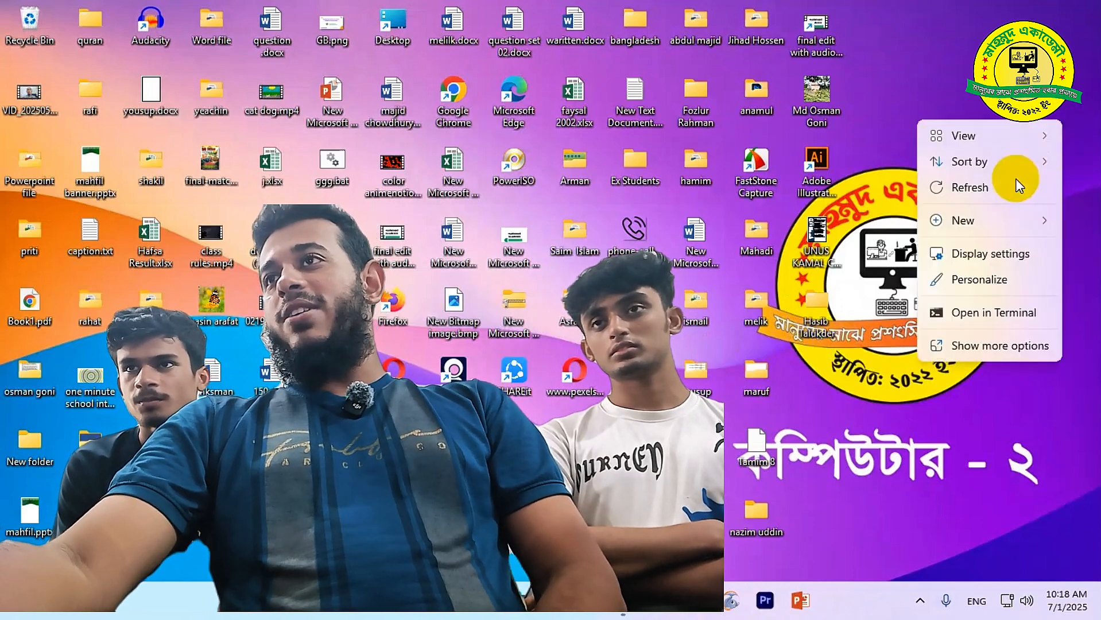
pyautogui.click(936, 179)
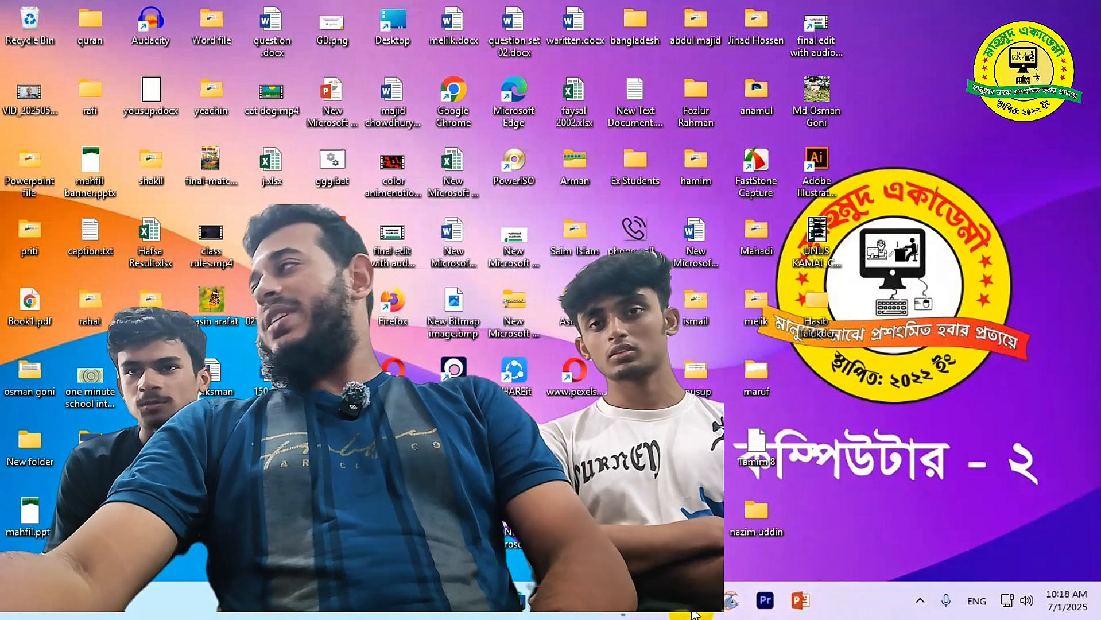
pyautogui.click(693, 612)
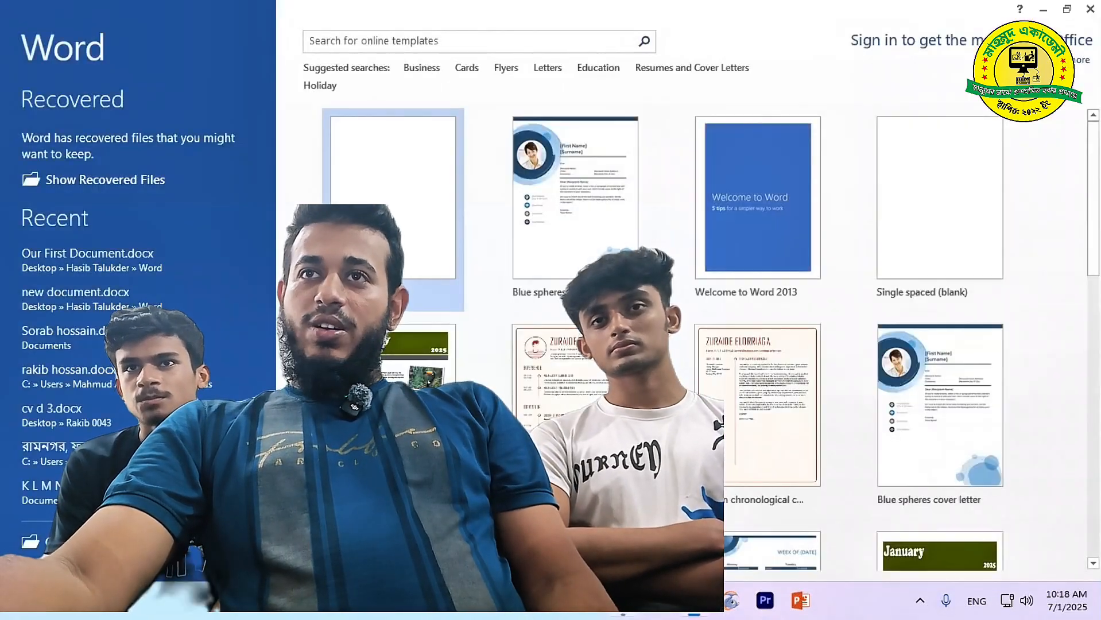
# Create a blank document, close the Document Recovery pane and return to Document1
pyautogui.click(419, 273)
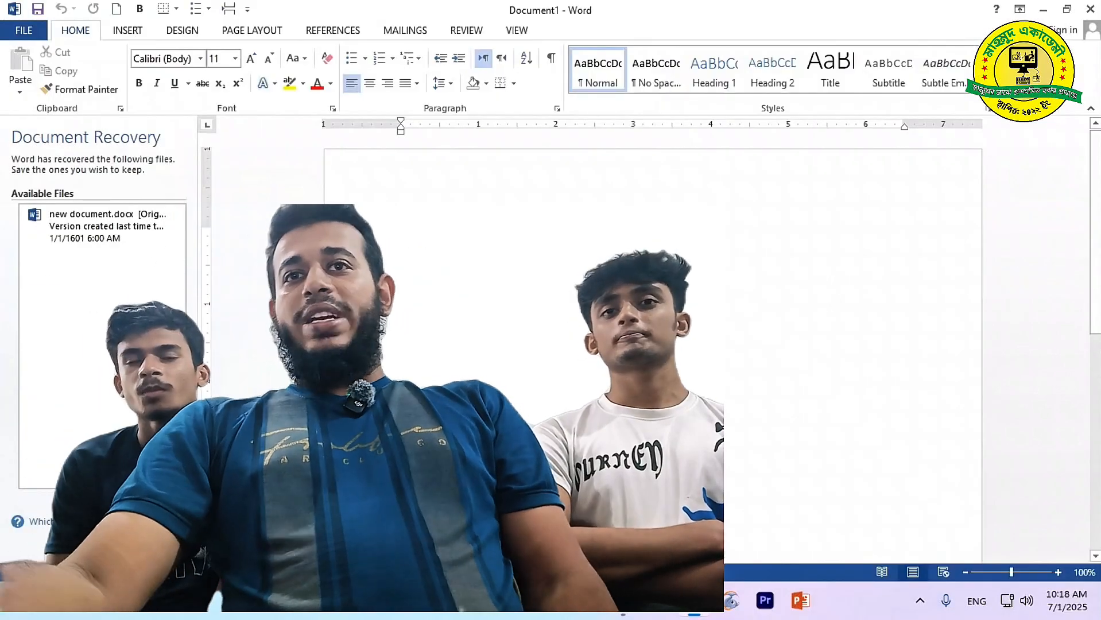
pyautogui.click(163, 545)
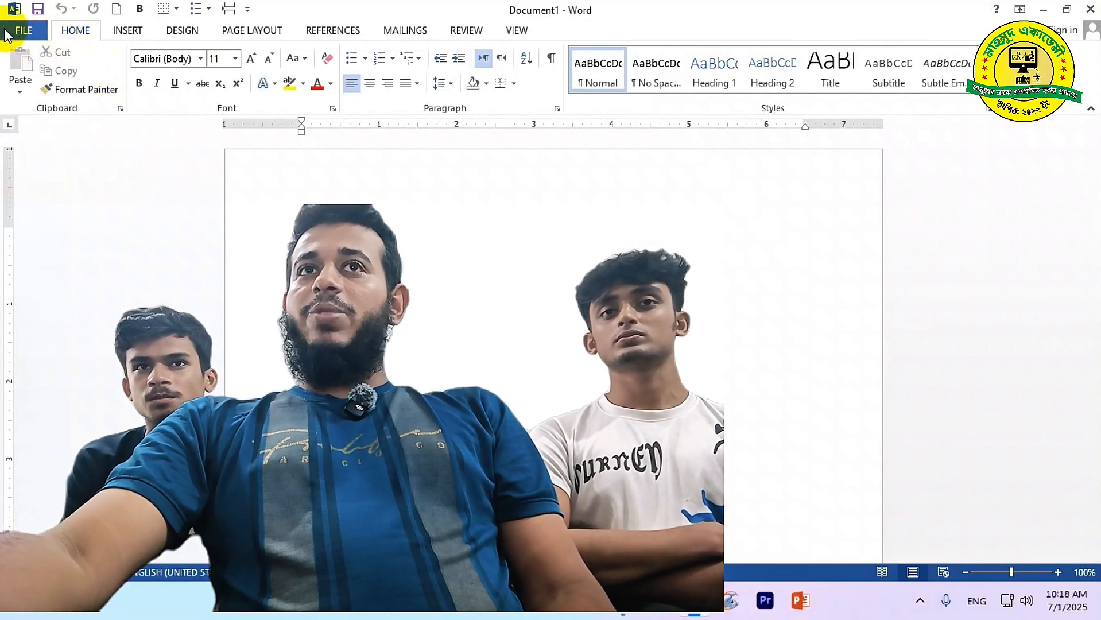
pyautogui.click(19, 33)
pyautogui.click(18, 28)
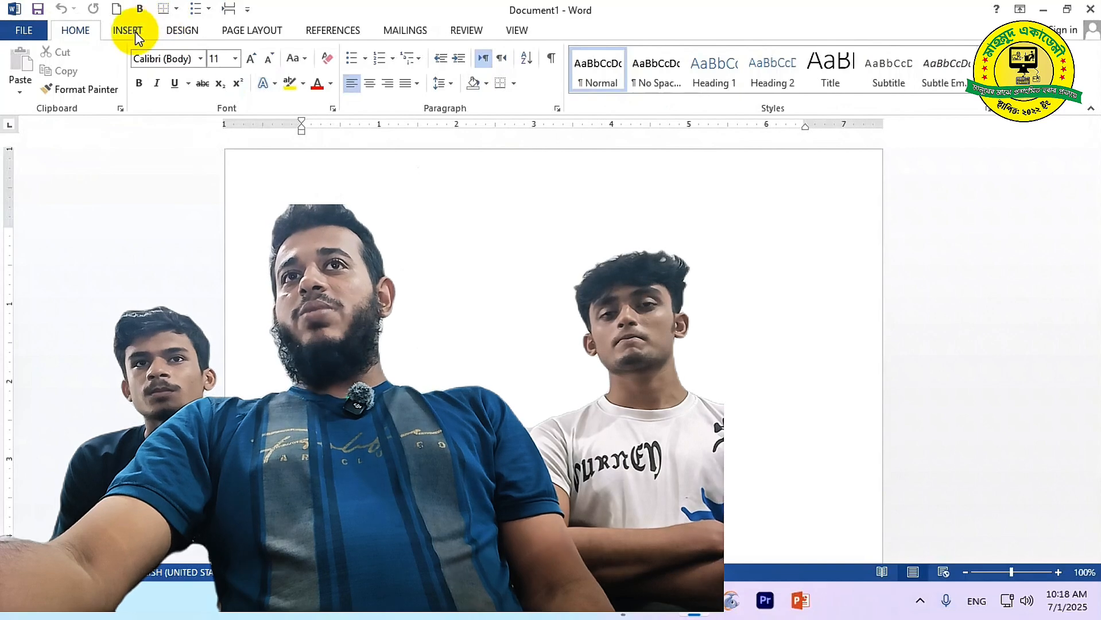
pyautogui.click(129, 31)
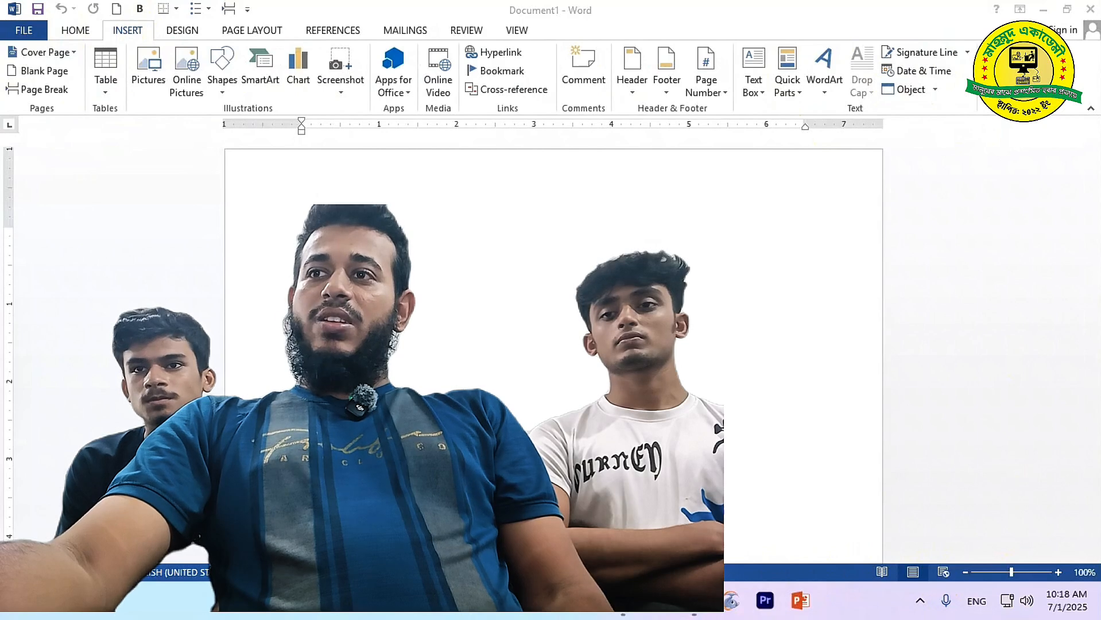
pyautogui.click(1061, 572)
pyautogui.click(1060, 573)
pyautogui.click(1060, 573)
pyautogui.click(1059, 572)
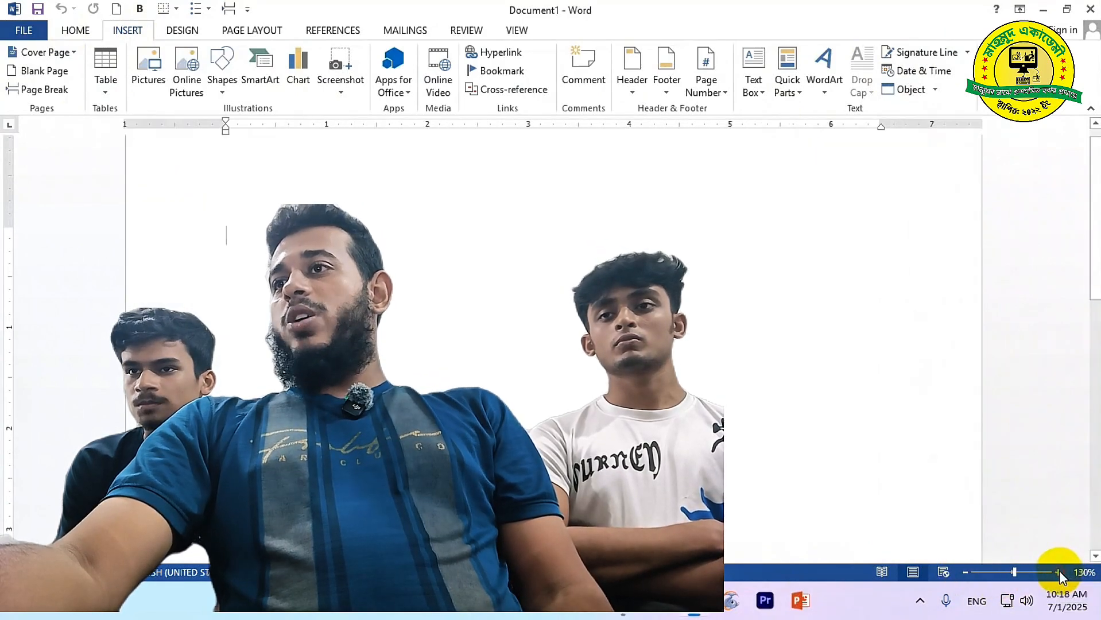
pyautogui.click(965, 572)
pyautogui.click(966, 571)
pyautogui.click(966, 572)
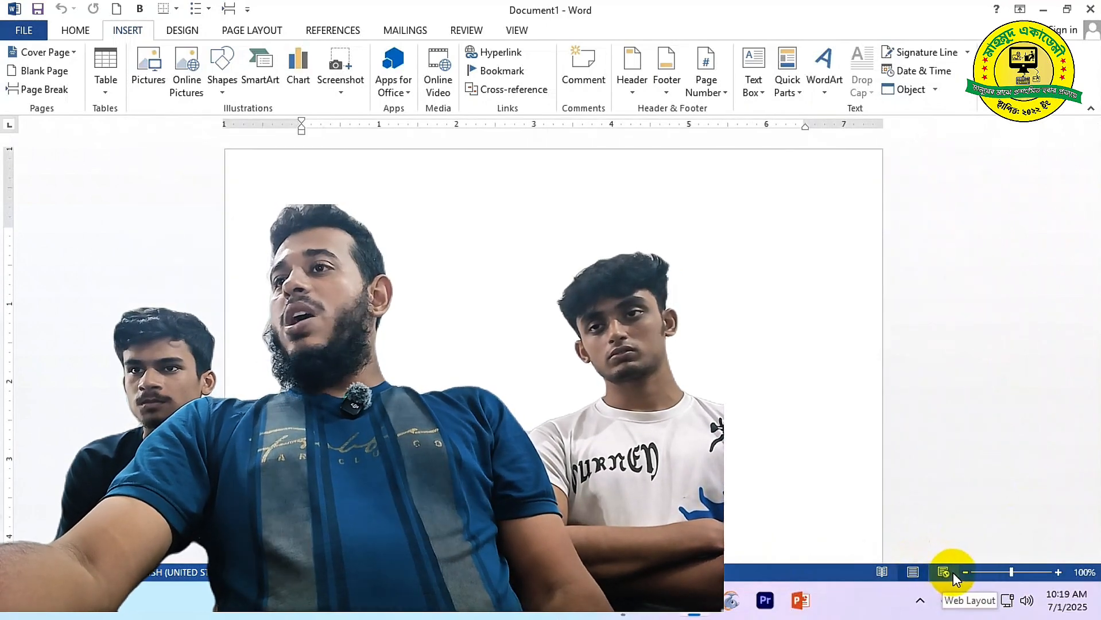
pyautogui.click(952, 572)
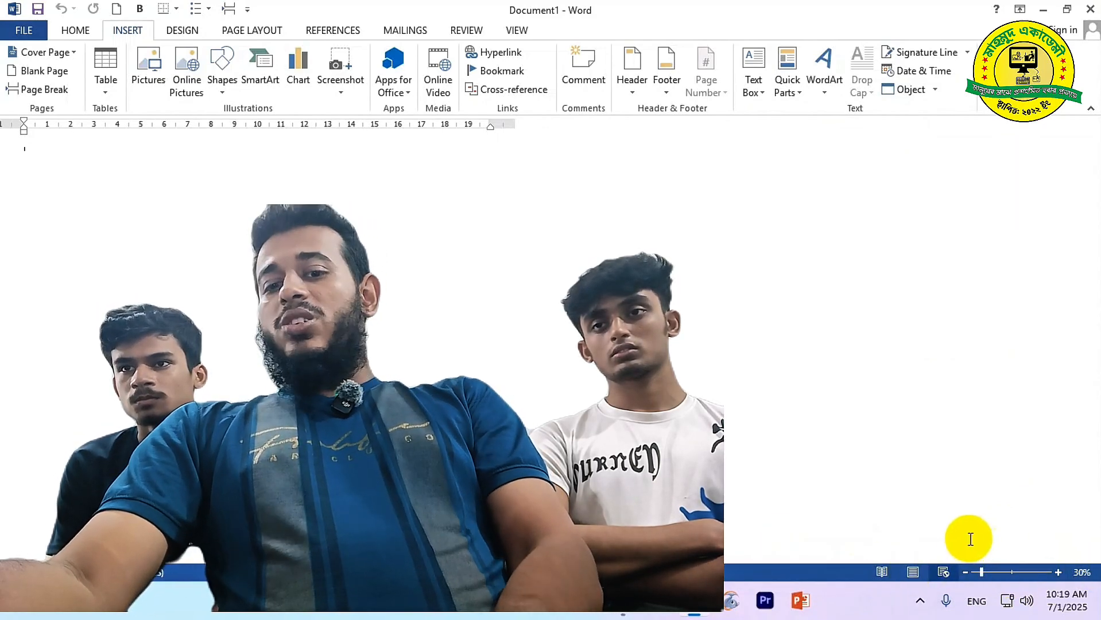
pyautogui.click(913, 573)
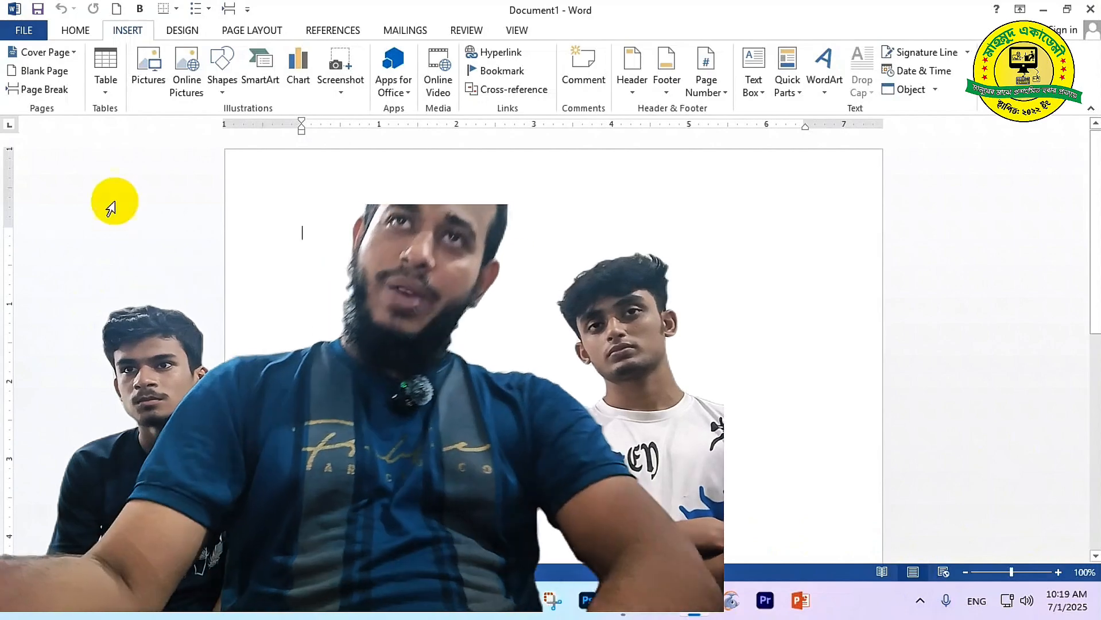
pyautogui.click(85, 30)
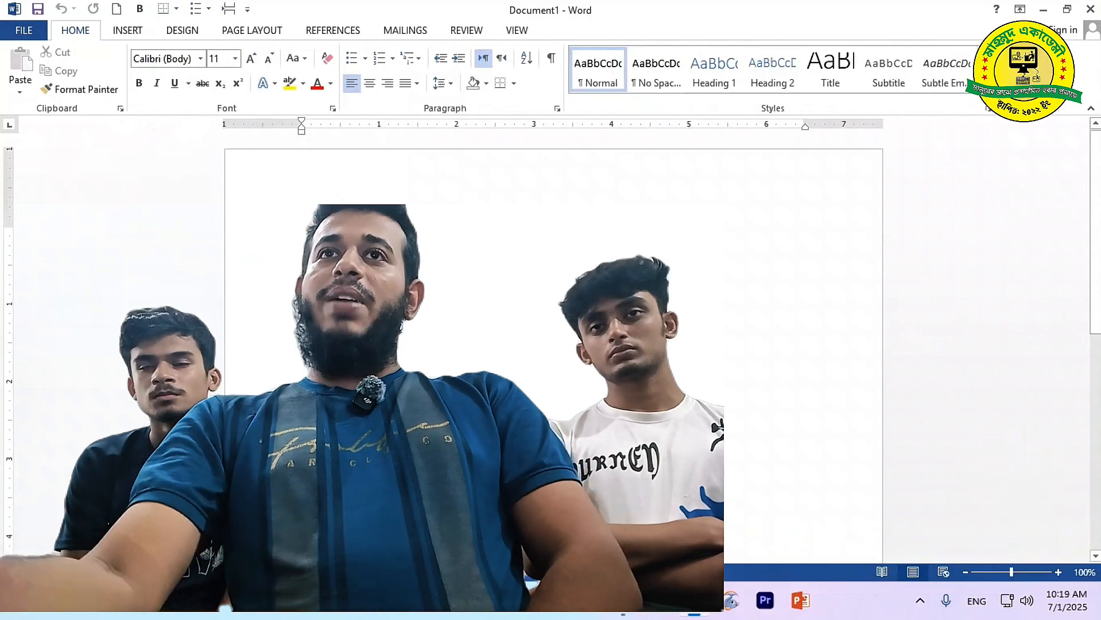
pyautogui.click(199, 59)
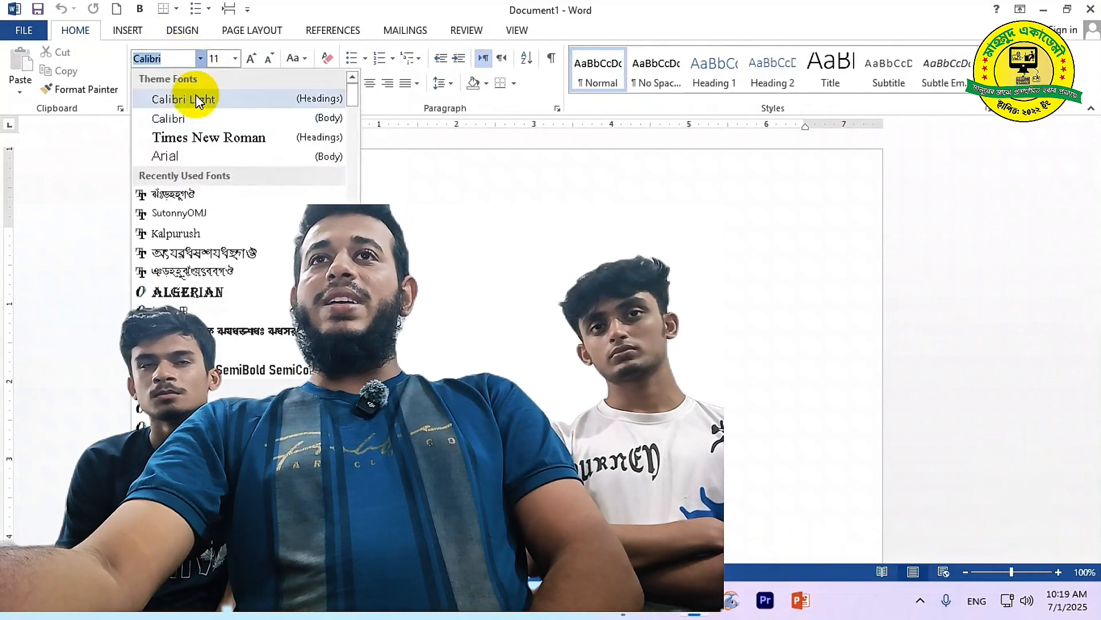
pyautogui.click(185, 192)
pyautogui.click(233, 59)
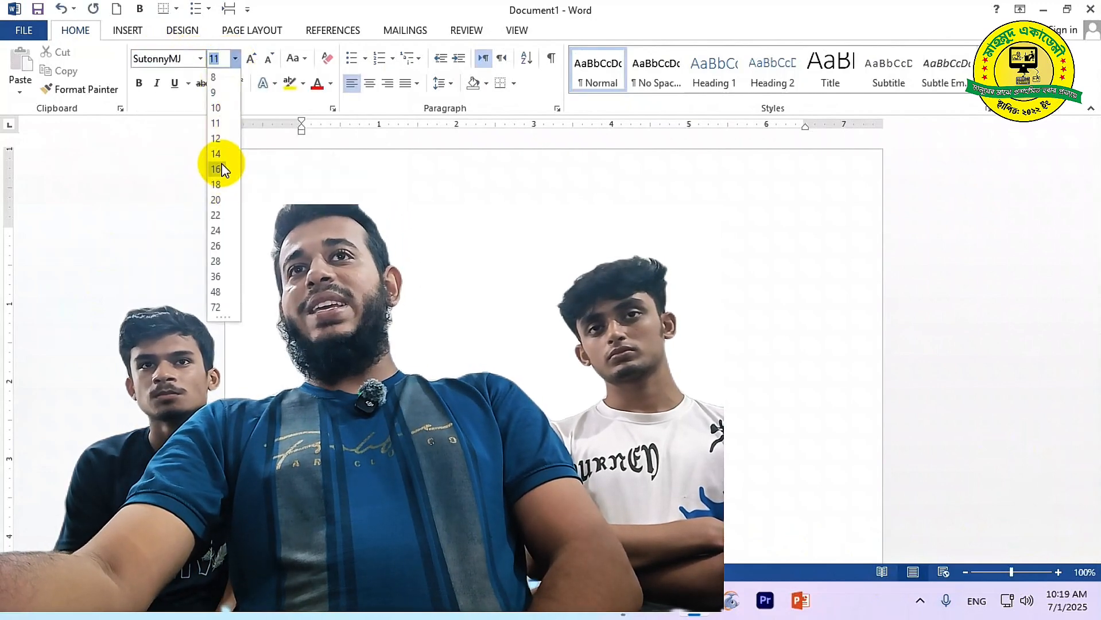
pyautogui.click(217, 167)
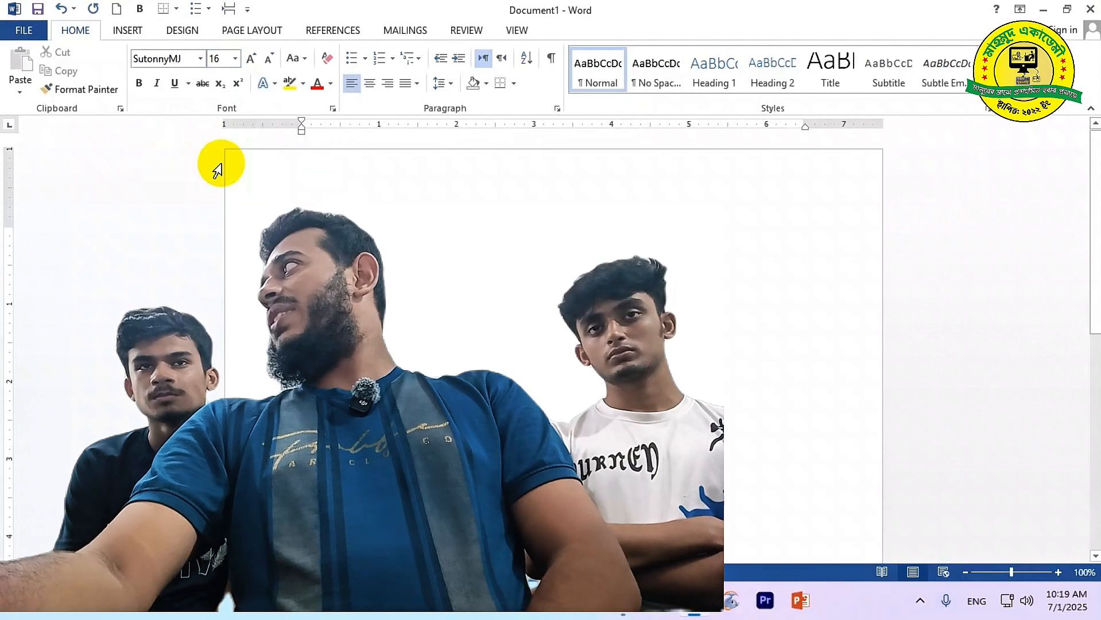
pyautogui.click(125, 32)
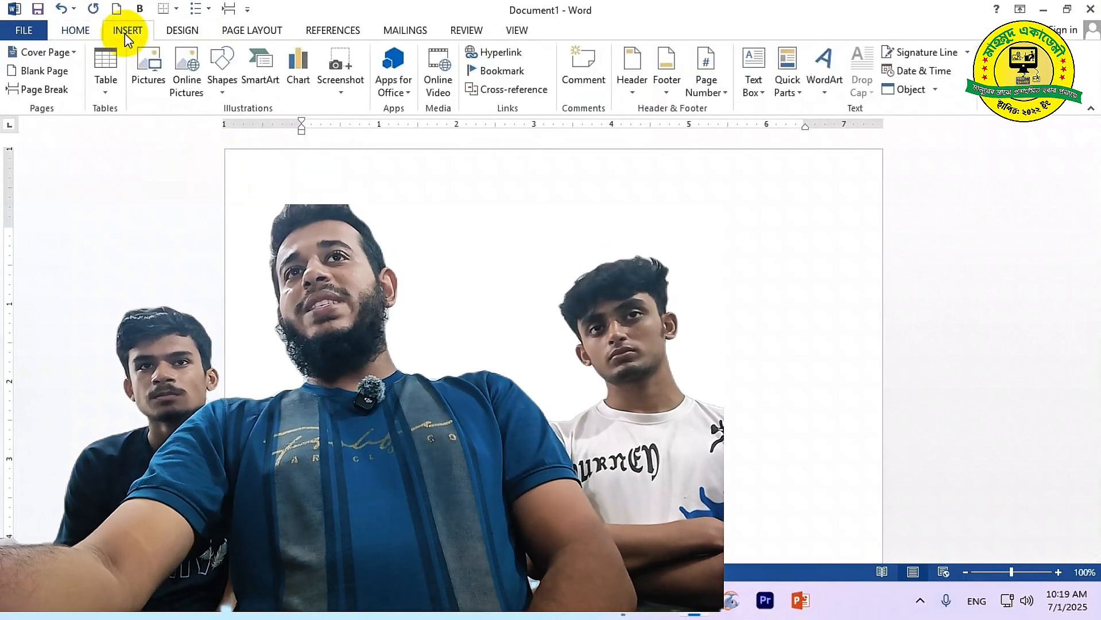
pyautogui.click(106, 87)
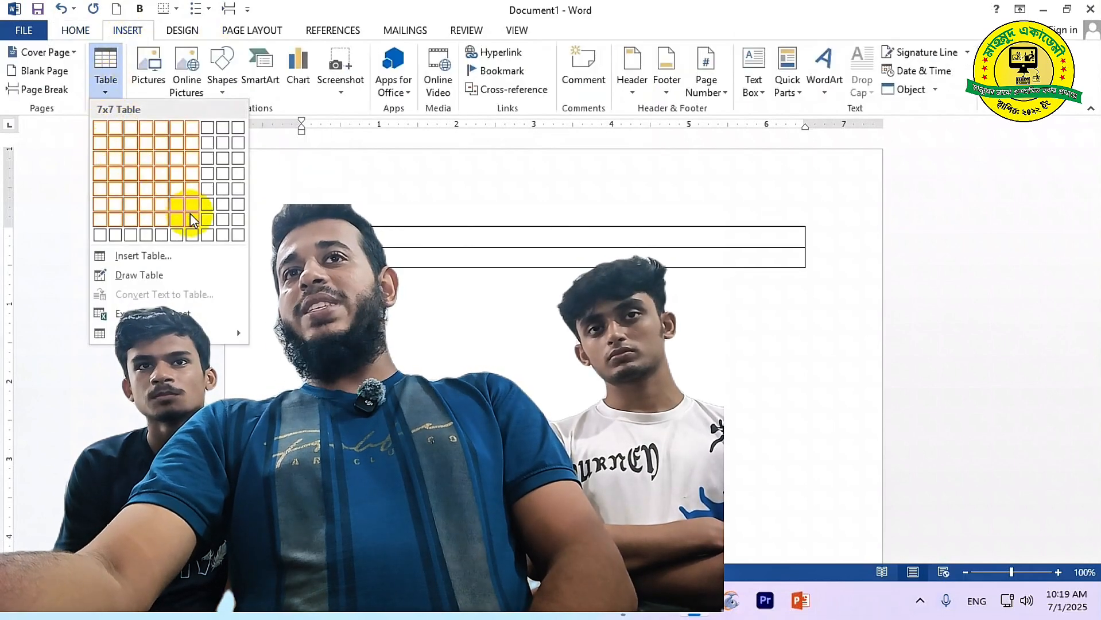
pyautogui.click(236, 230)
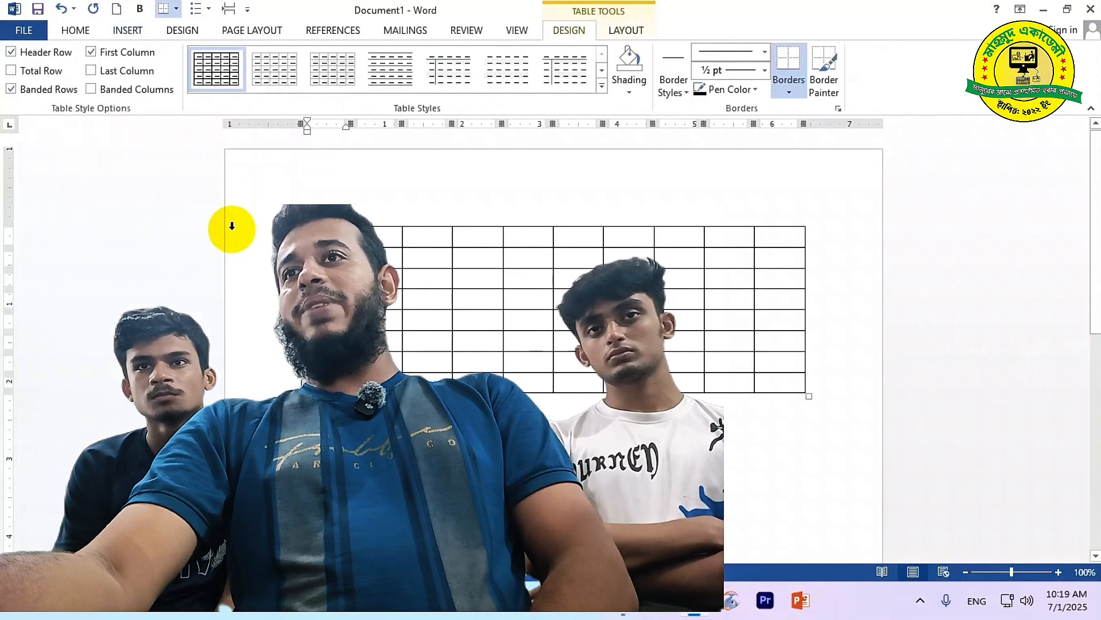
pyautogui.click(75, 30)
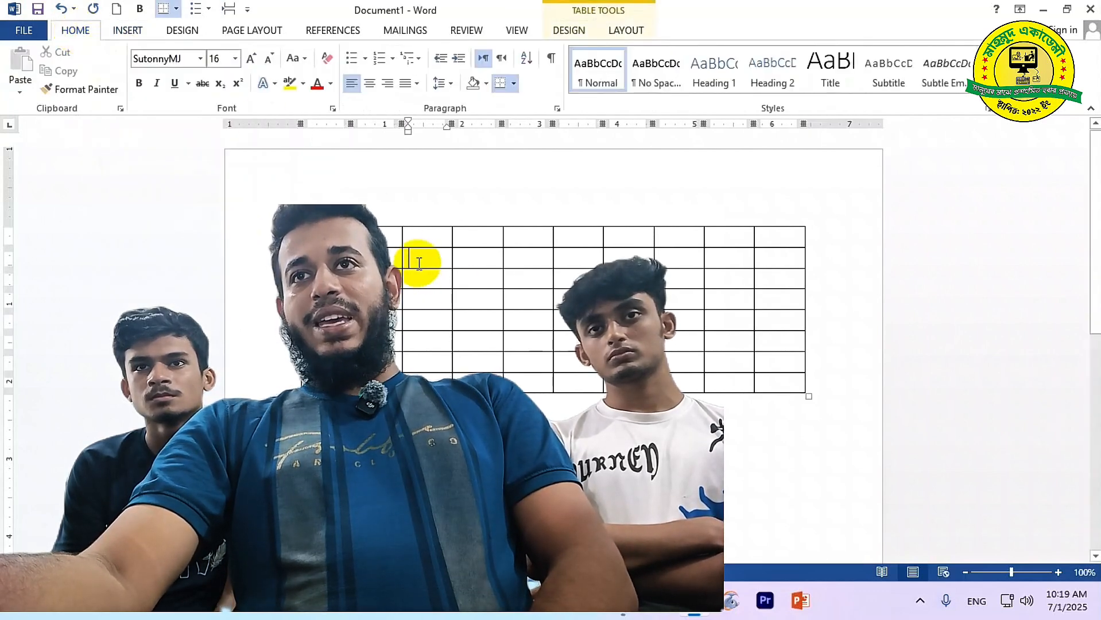
pyautogui.click(487, 314)
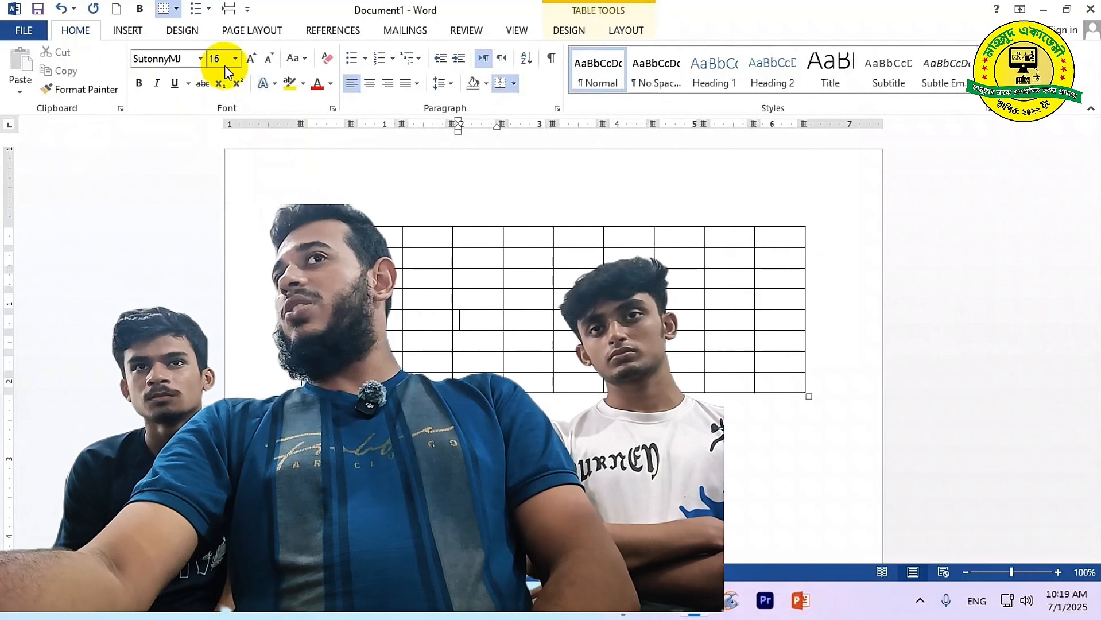
pyautogui.click(293, 221)
pyautogui.press('BackSpace')
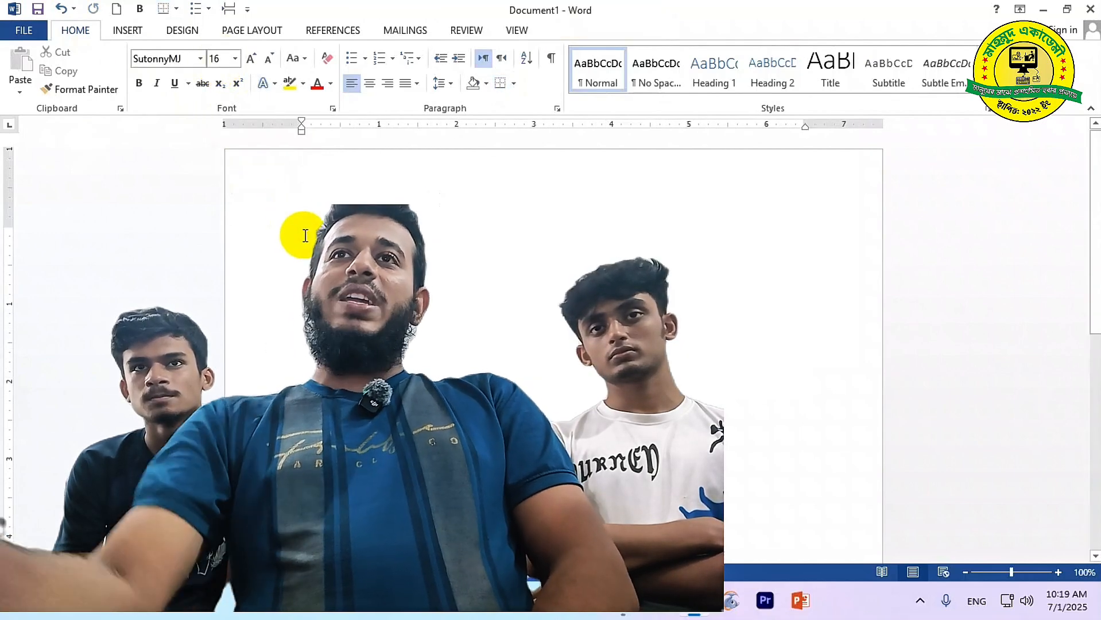
pyautogui.click(324, 60)
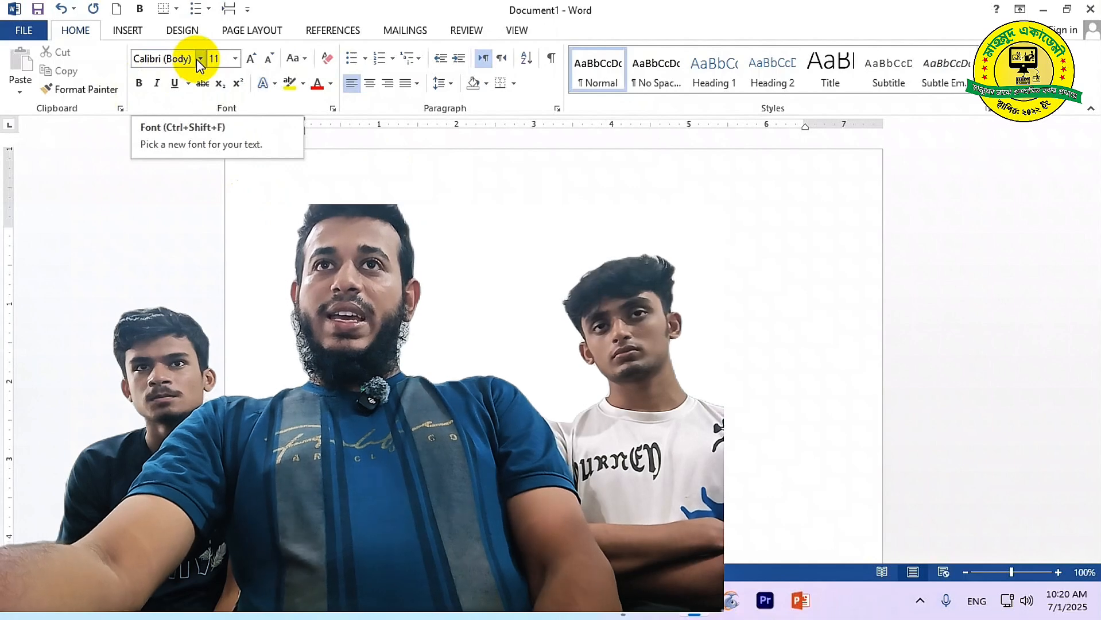
pyautogui.click(138, 30)
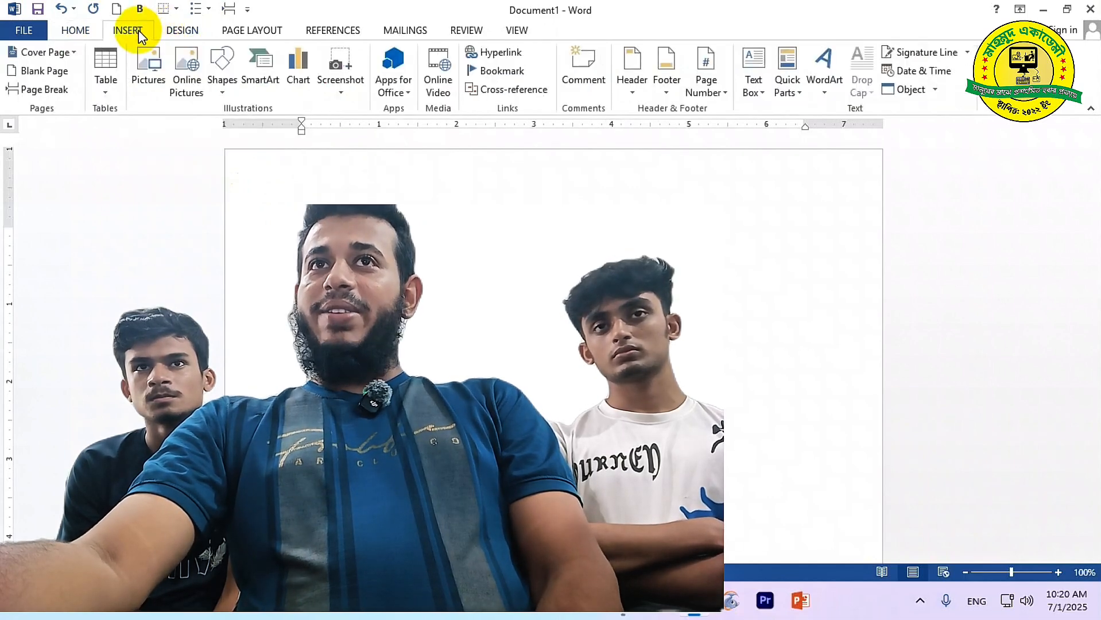
pyautogui.click(111, 74)
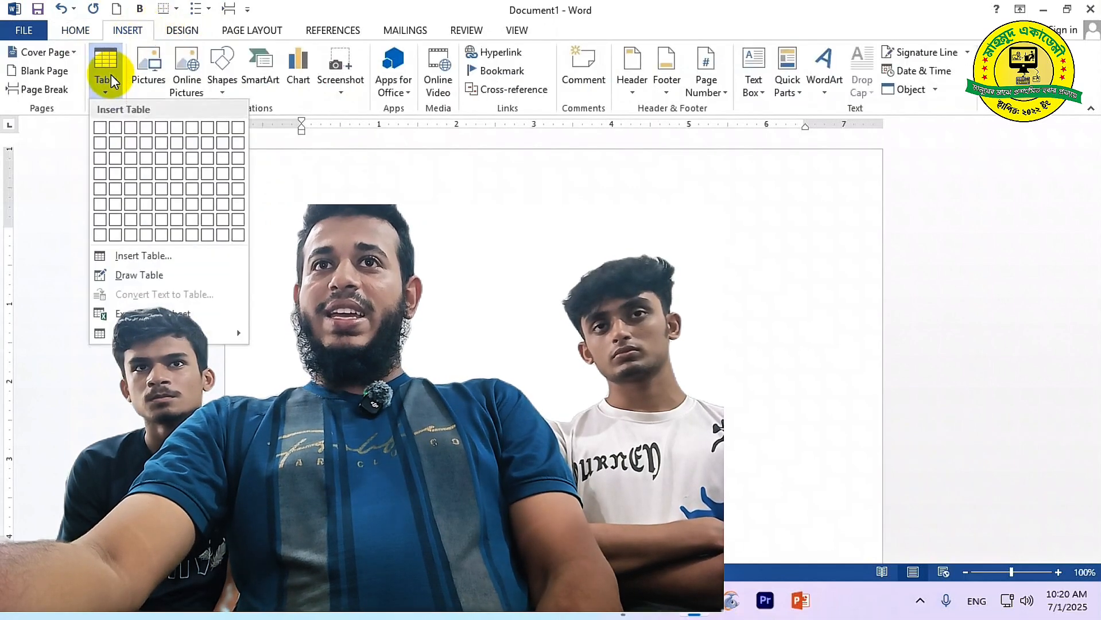
pyautogui.click(239, 230)
pyautogui.click(82, 30)
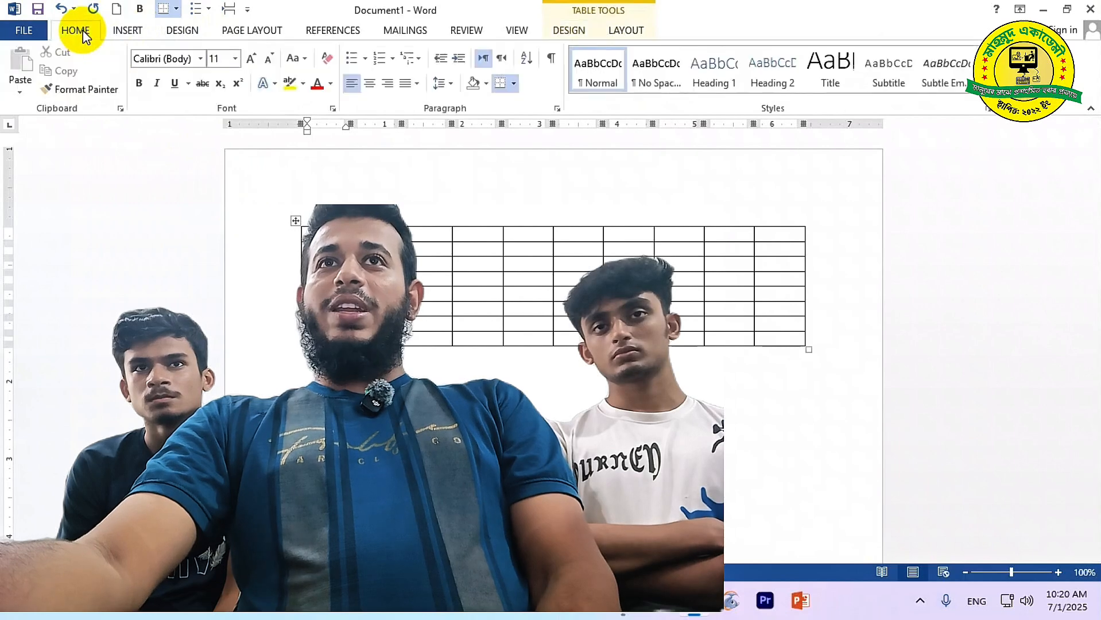
pyautogui.click(201, 58)
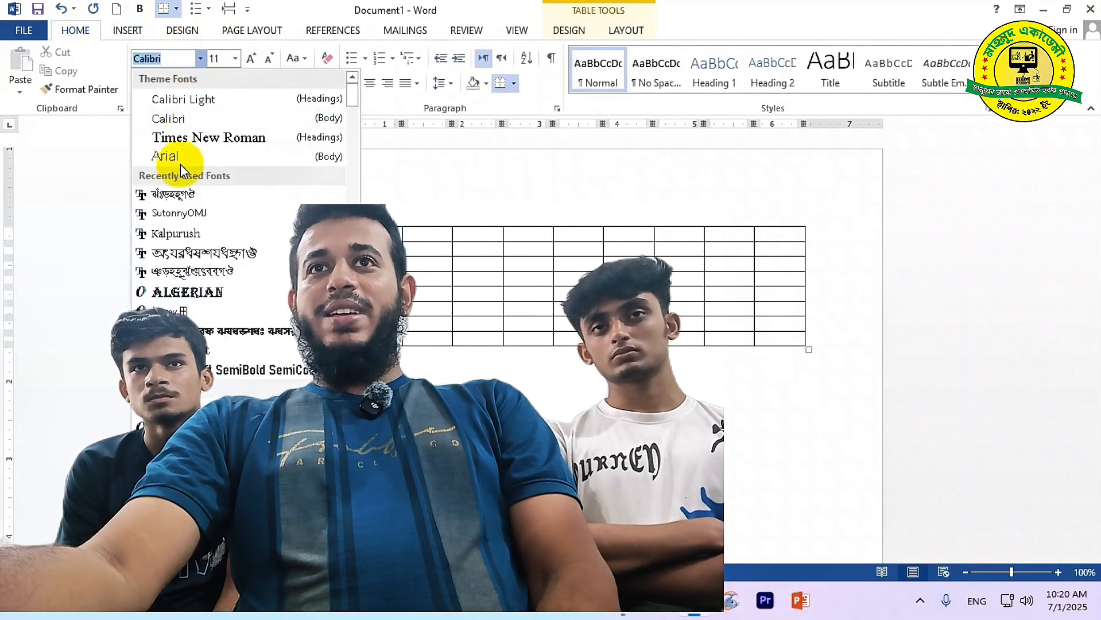
pyautogui.click(172, 195)
pyautogui.click(235, 58)
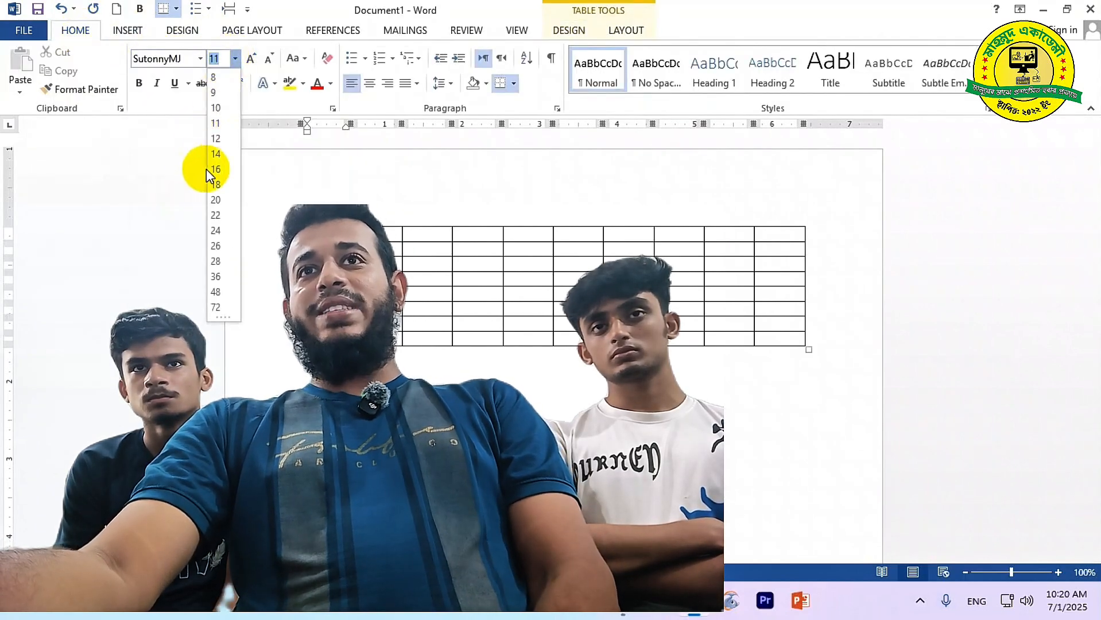
pyautogui.click(218, 147)
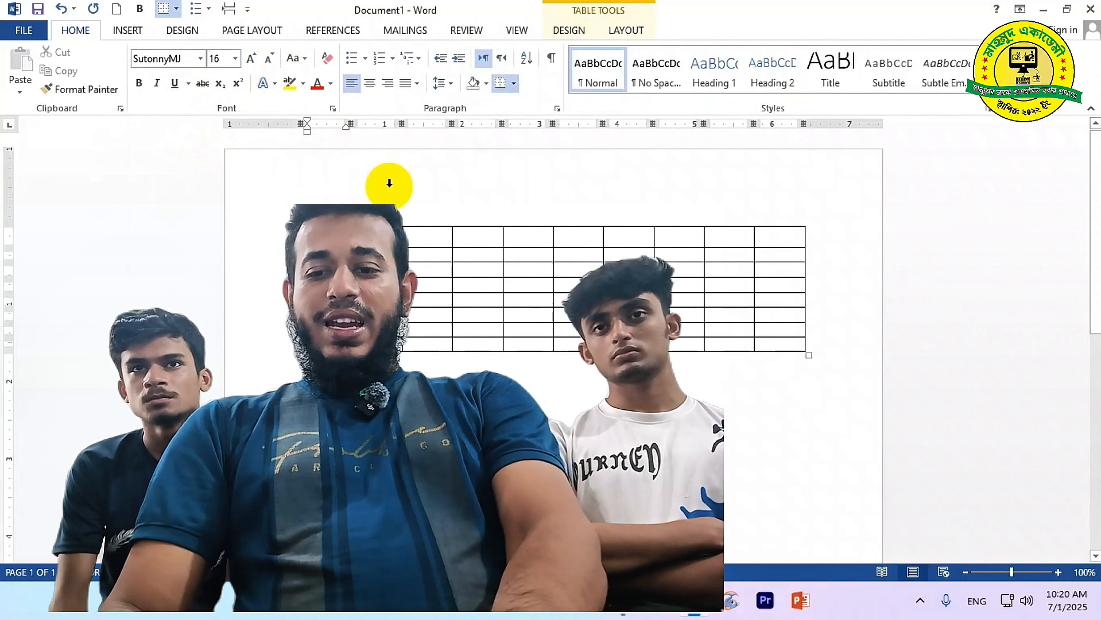
pyautogui.write('k')
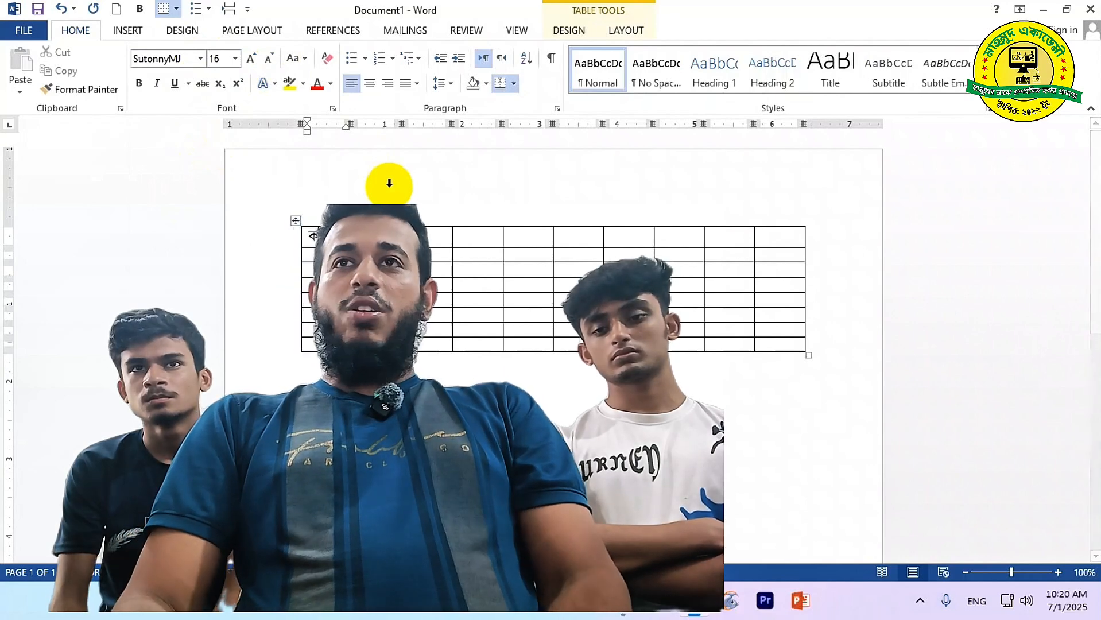
pyautogui.click(380, 235)
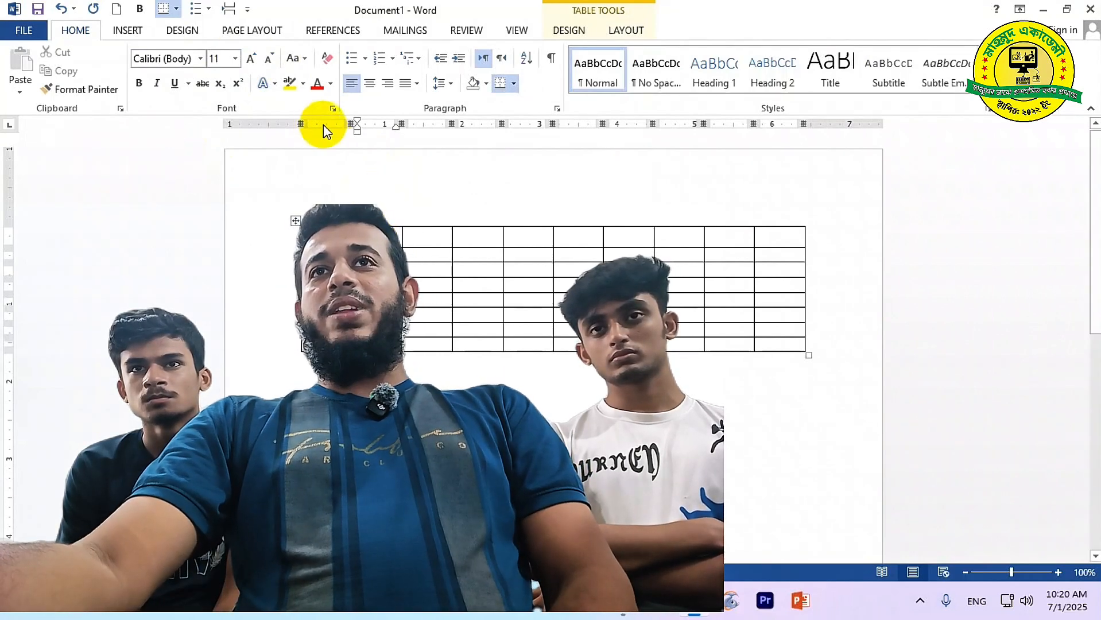
pyautogui.click(172, 59)
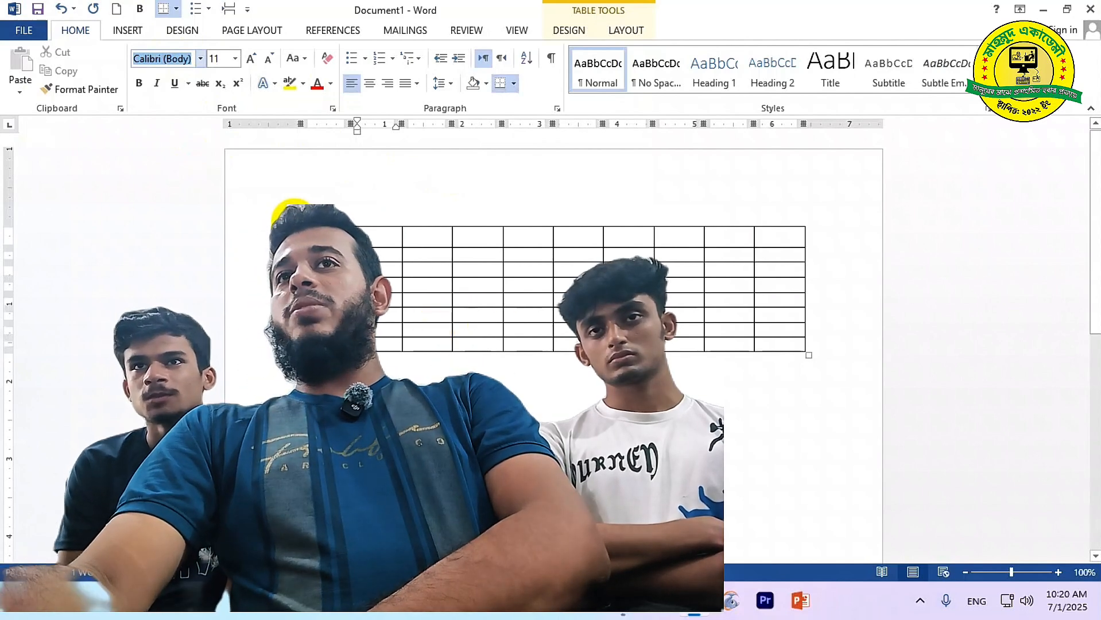
# Select the whole table and set its font to SutonnyMJ at size 24
pyautogui.click(286, 215)
pyautogui.click(292, 211)
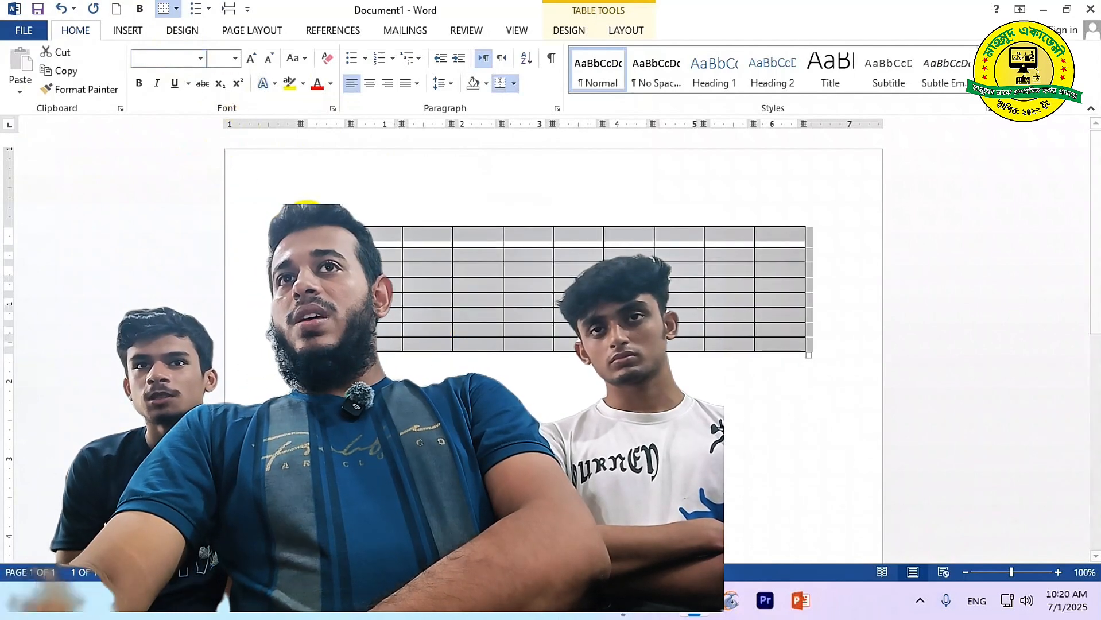
pyautogui.click(280, 210)
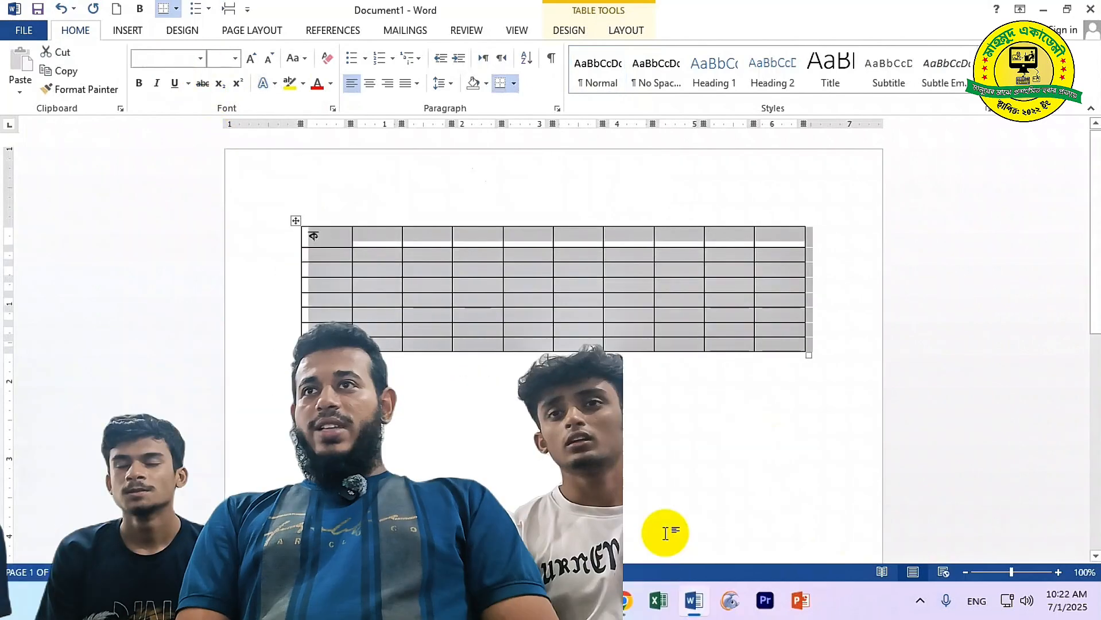
pyautogui.click(341, 234)
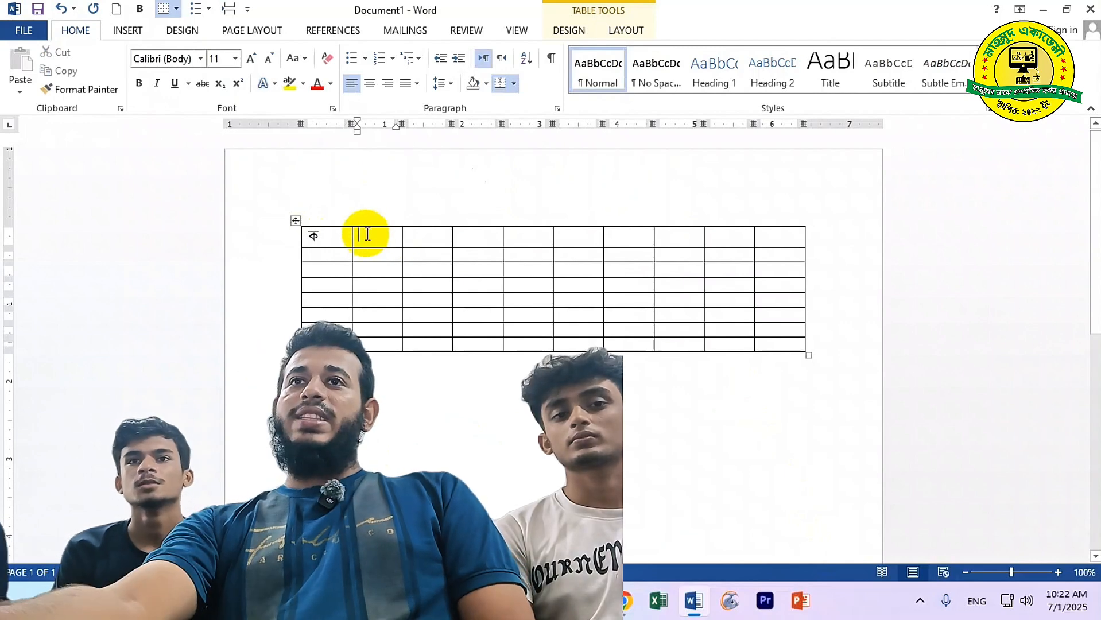
pyautogui.click(296, 221)
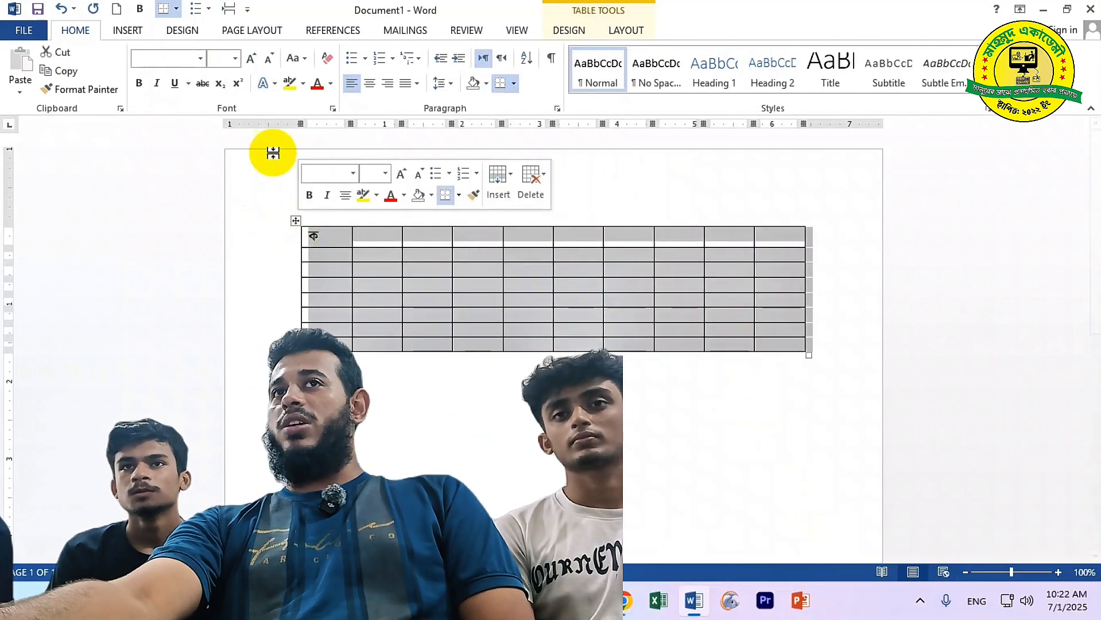
pyautogui.click(199, 58)
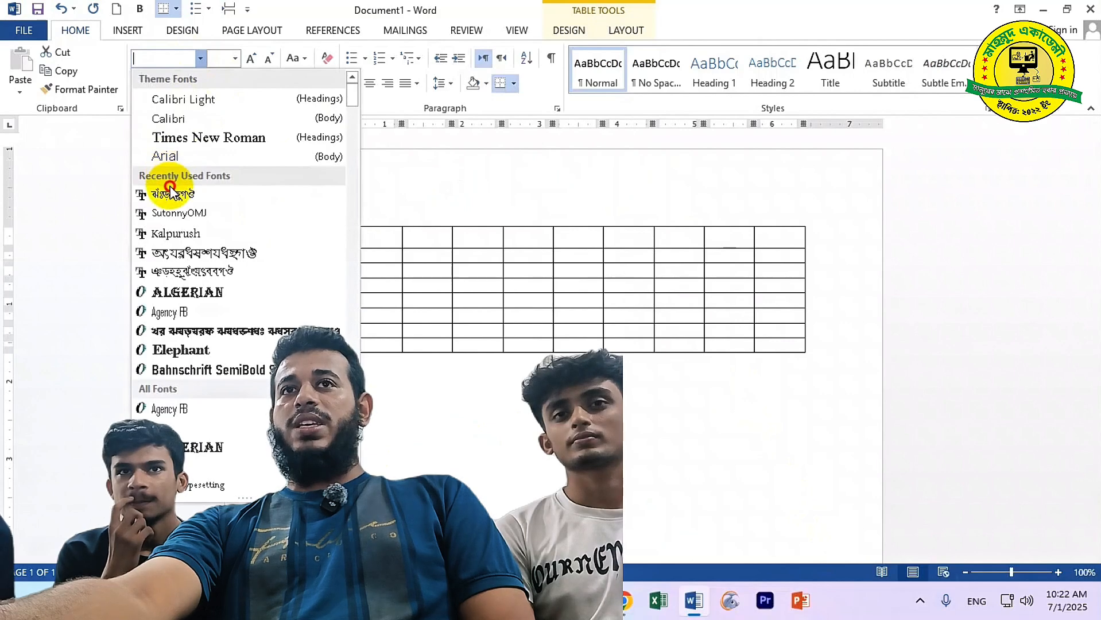
pyautogui.click(181, 195)
pyautogui.click(235, 58)
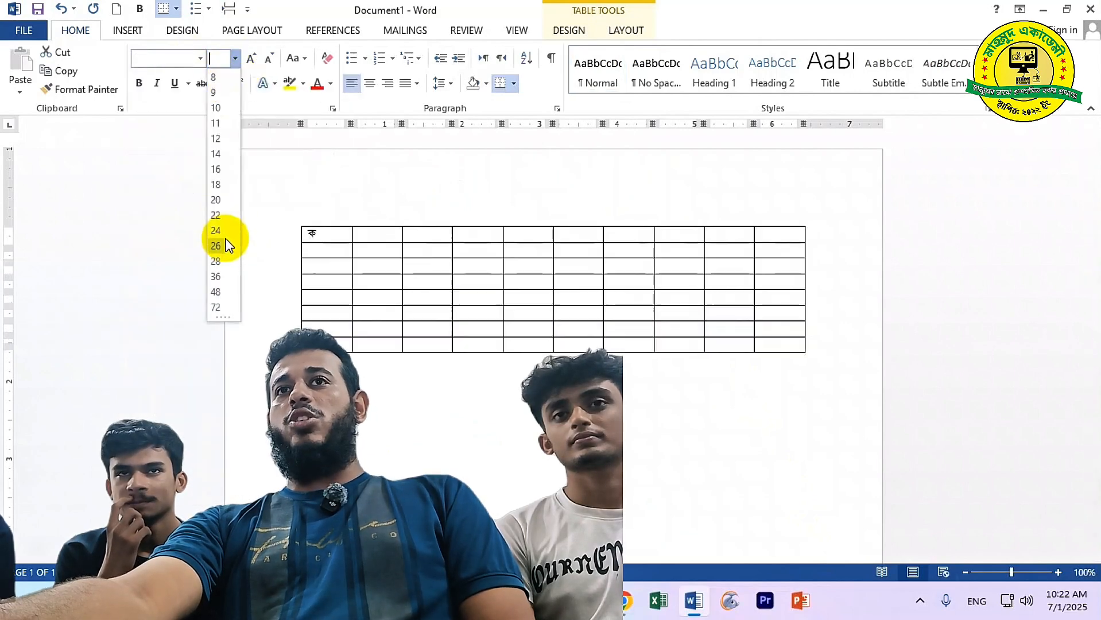
pyautogui.click(211, 227)
# Click through the table cells, ending with the caret in row 2, column 3
pyautogui.click(381, 276)
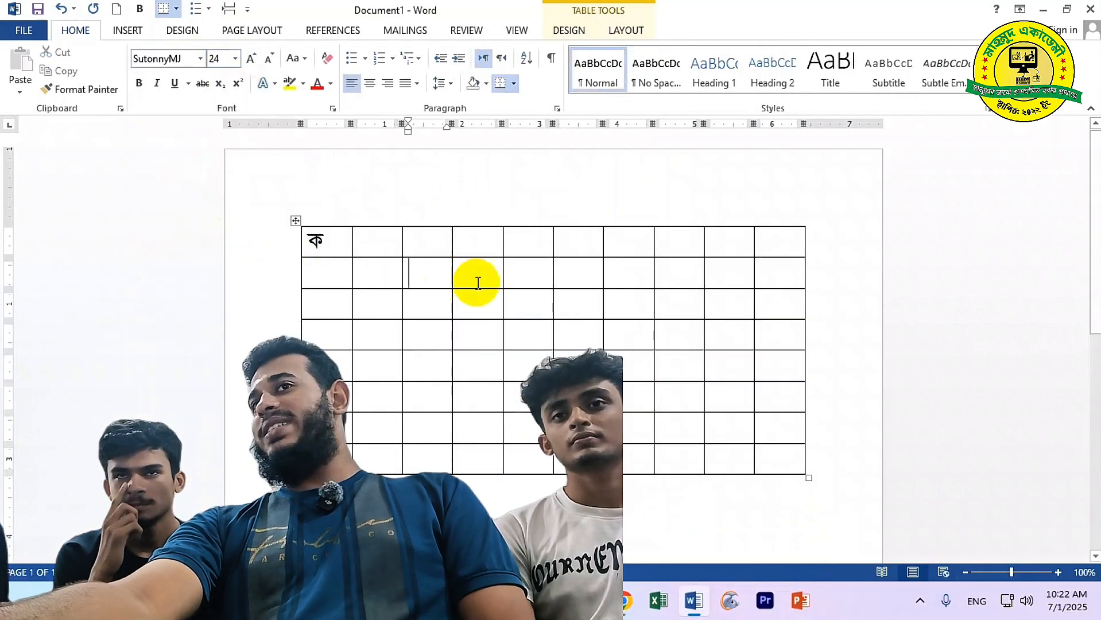
pyautogui.click(802, 336)
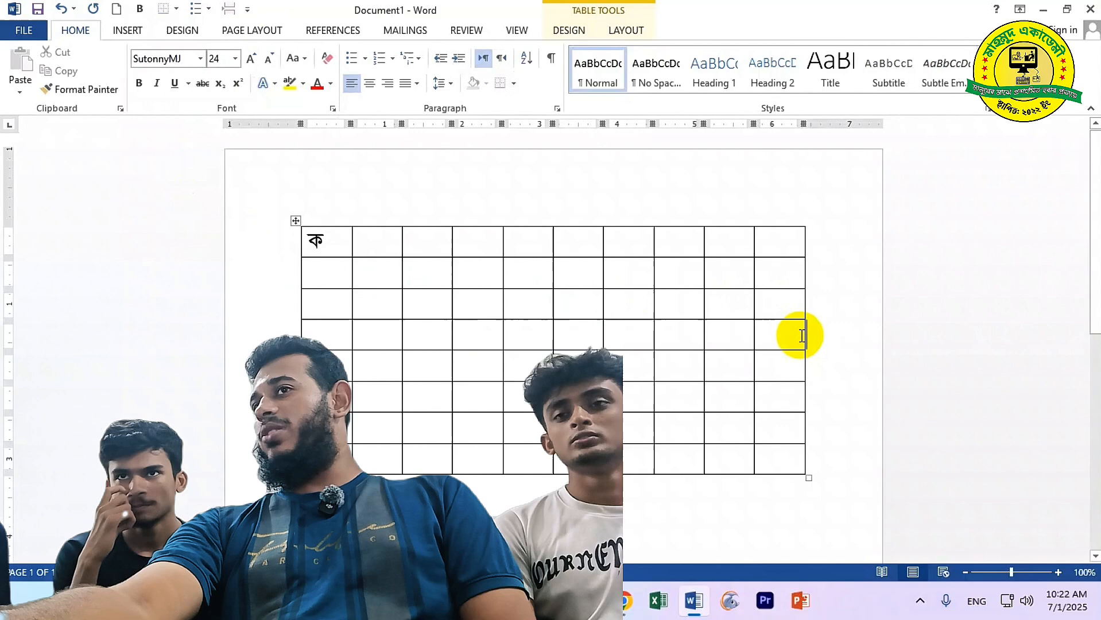
pyautogui.click(296, 221)
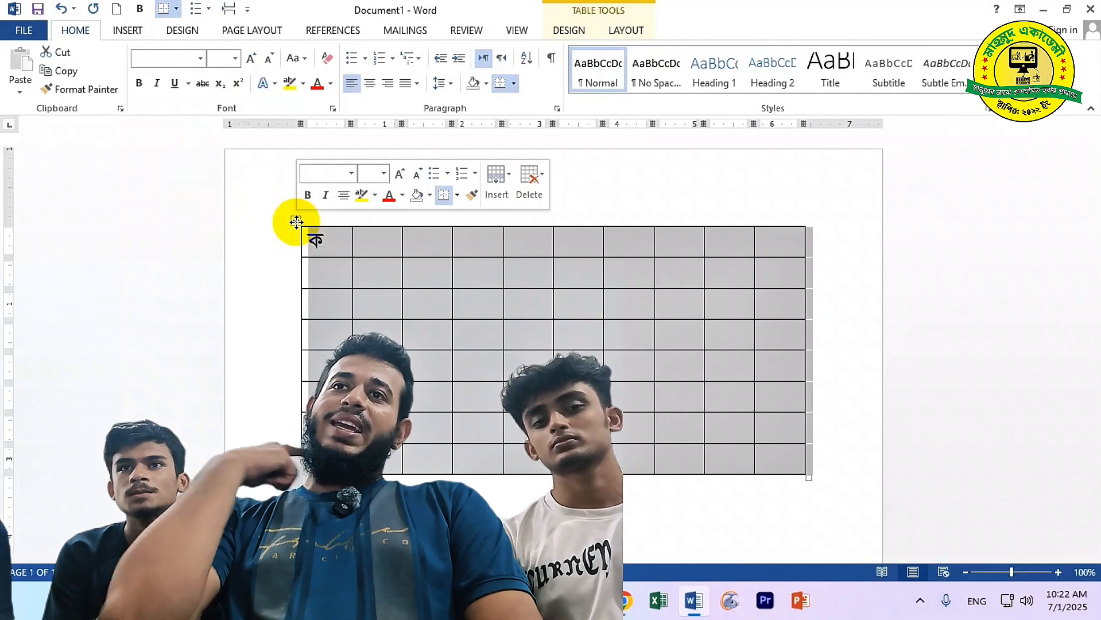
pyautogui.click(421, 279)
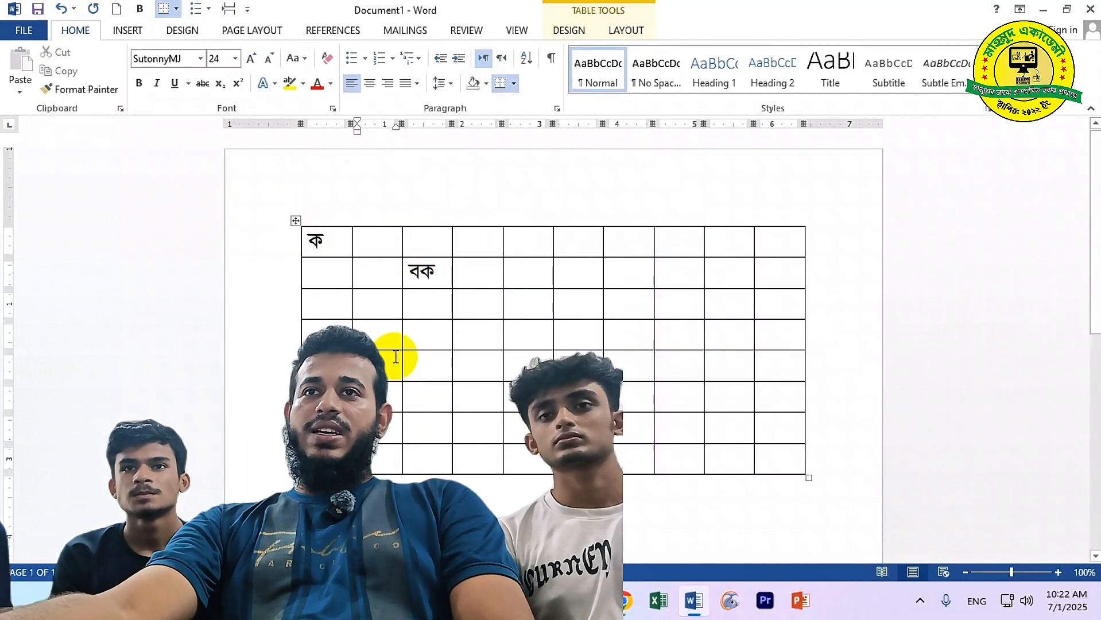
# Empty every table cell with Delete, undoing an accidental Backspace that removed the table
pyautogui.write('কাকা')
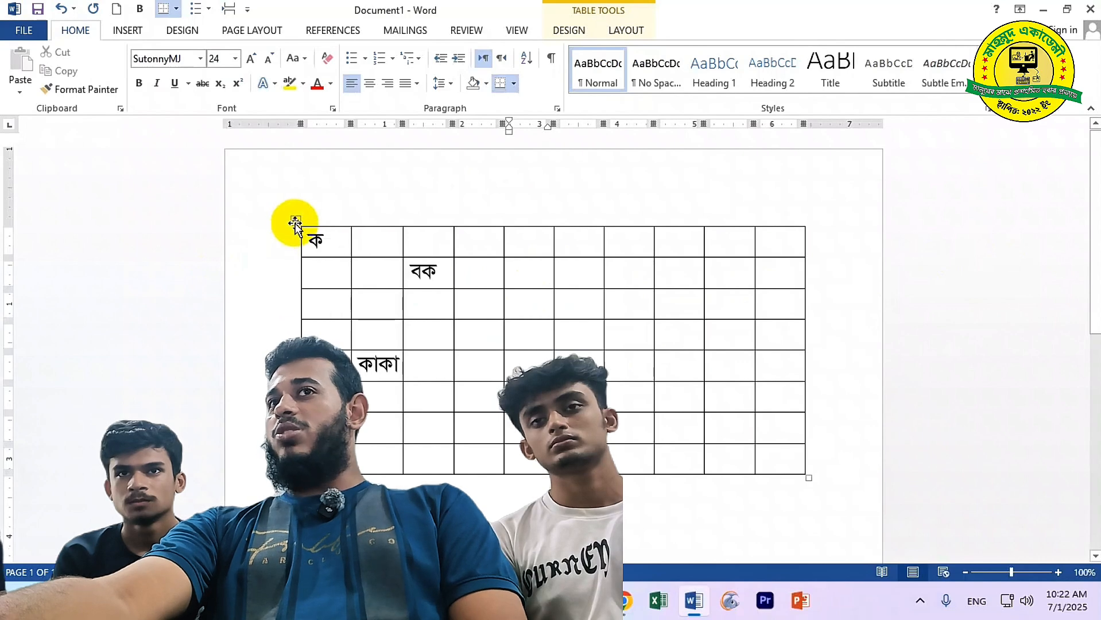
pyautogui.click(295, 221)
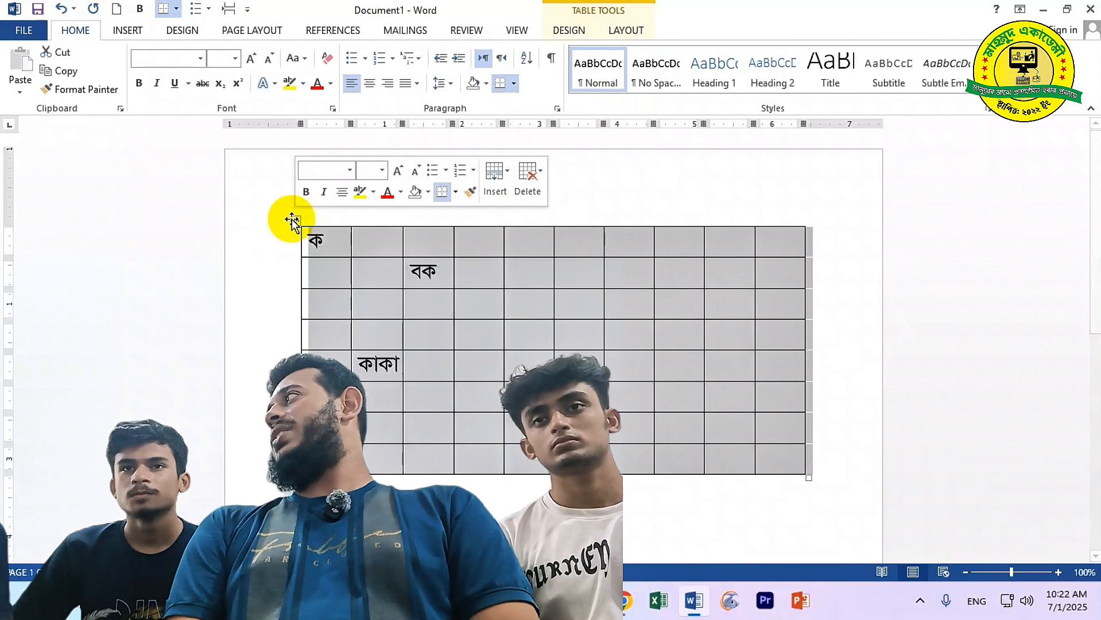
pyautogui.press('BackSpace')
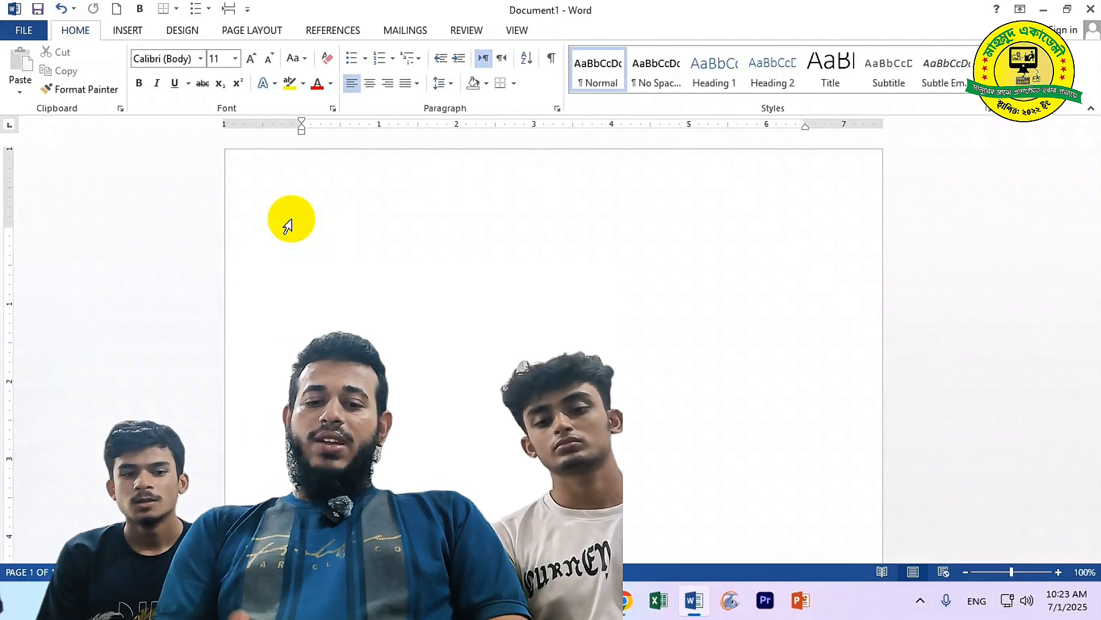
pyautogui.hotkey('ctrl', 'z')
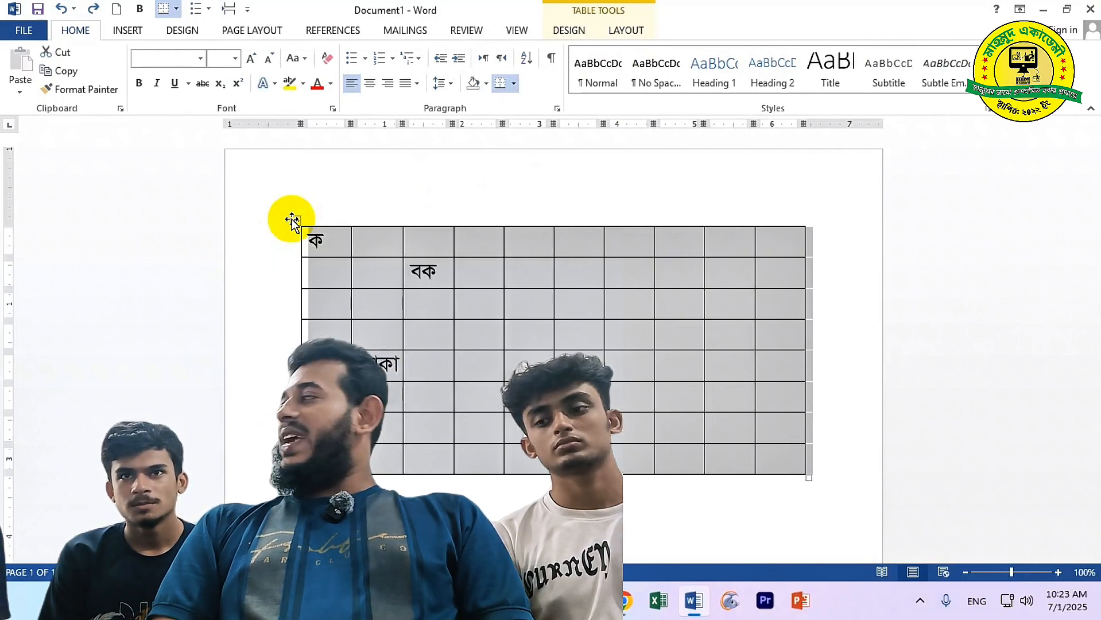
pyautogui.press('Delete')
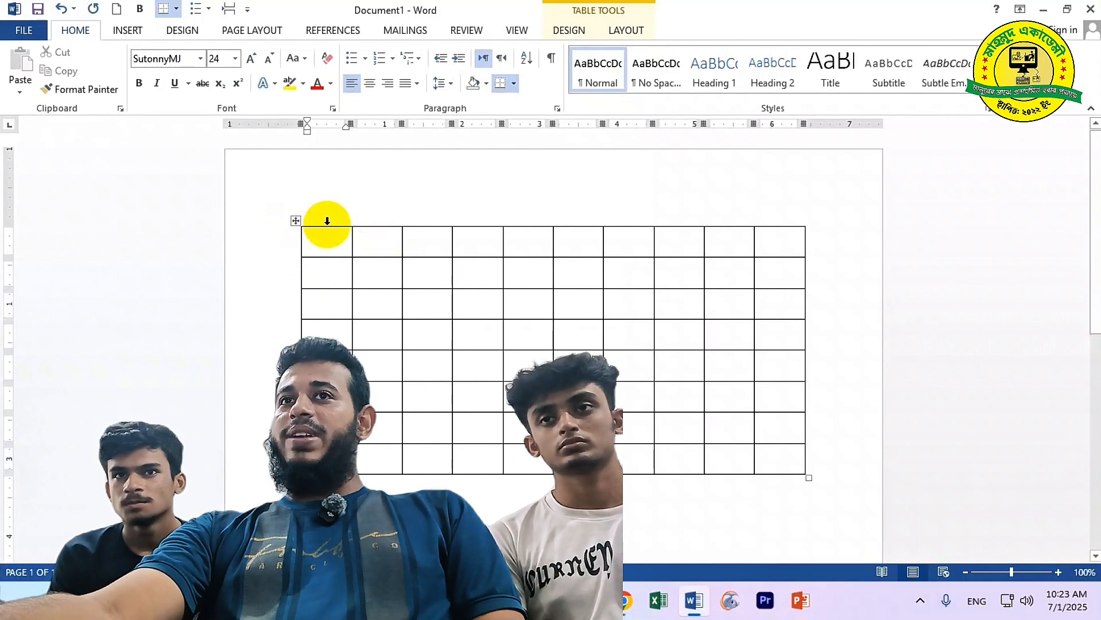
pyautogui.moveTo(343, 217)
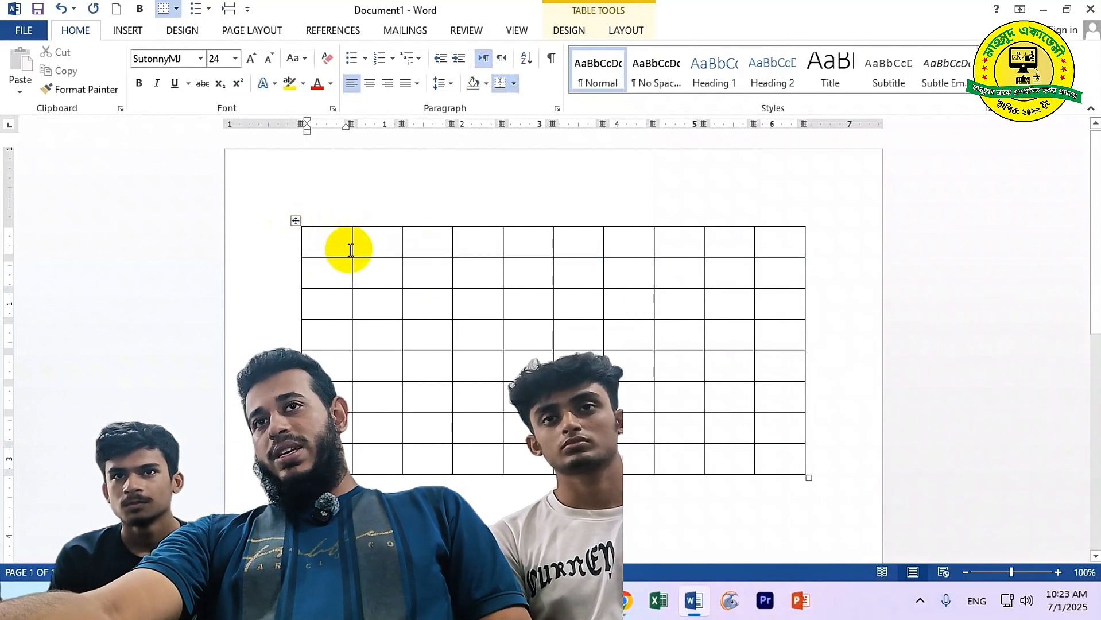
pyautogui.click(295, 222)
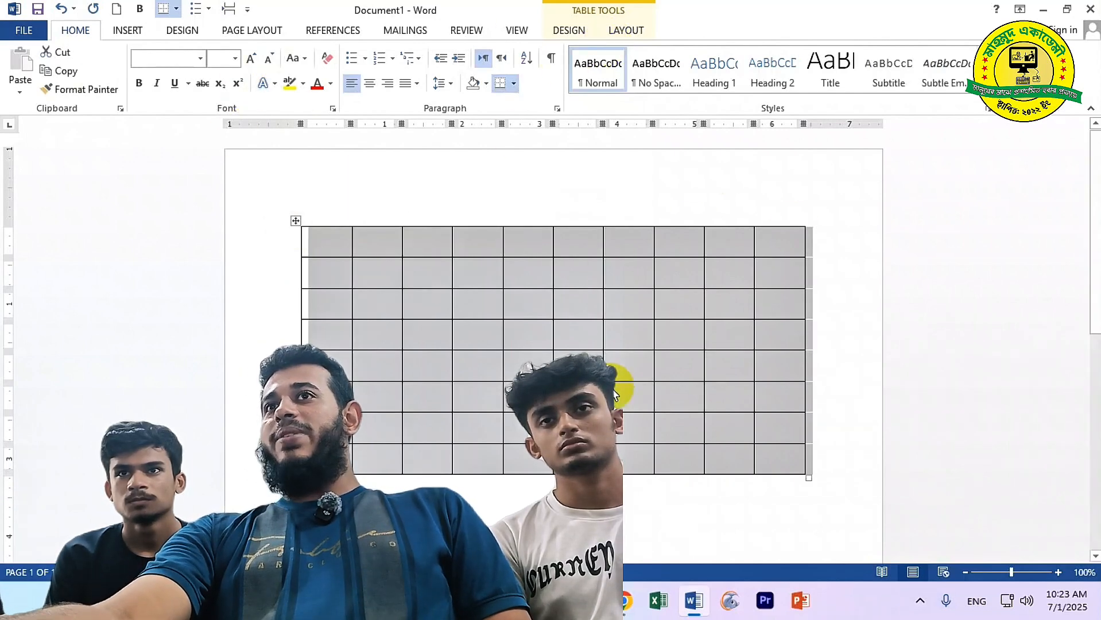
# Apply No Border to the selected table and place the caret in a cell
pyautogui.click(515, 85)
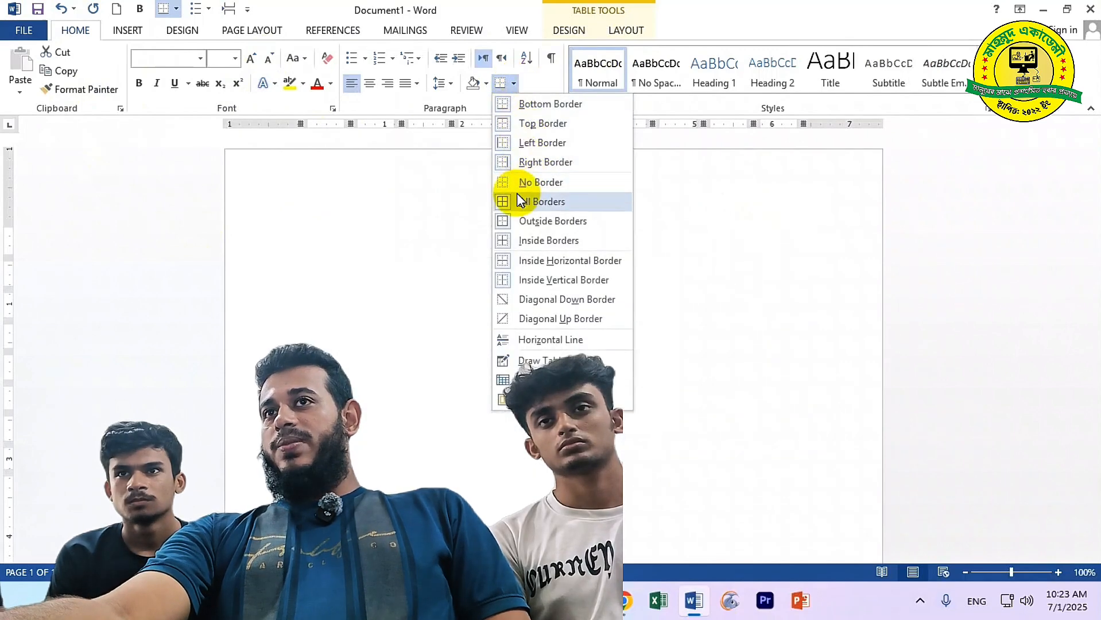
pyautogui.click(521, 182)
pyautogui.click(471, 359)
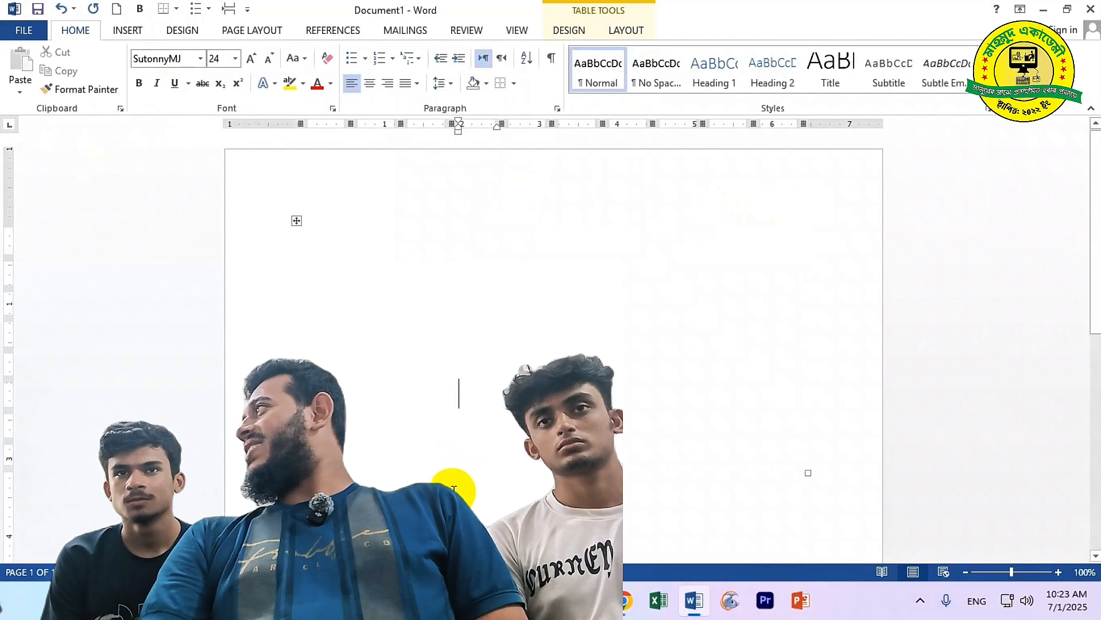
# Enter the label নাম and the person's name in the first row, widening the columns
pyautogui.click(329, 231)
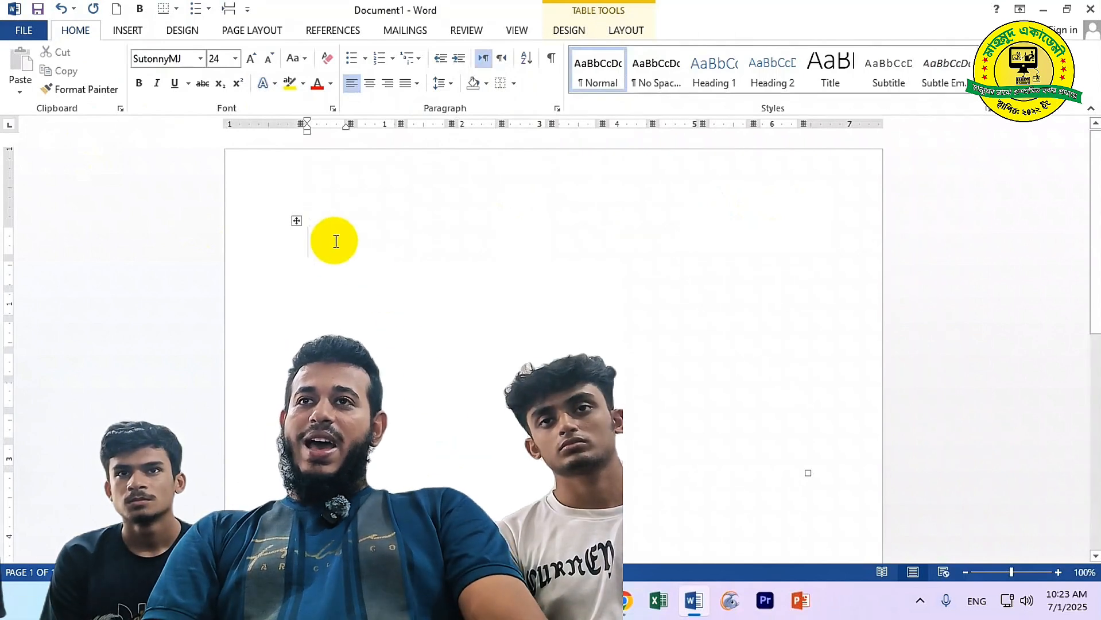
pyautogui.write('নামা')
pyautogui.press('BackSpace')
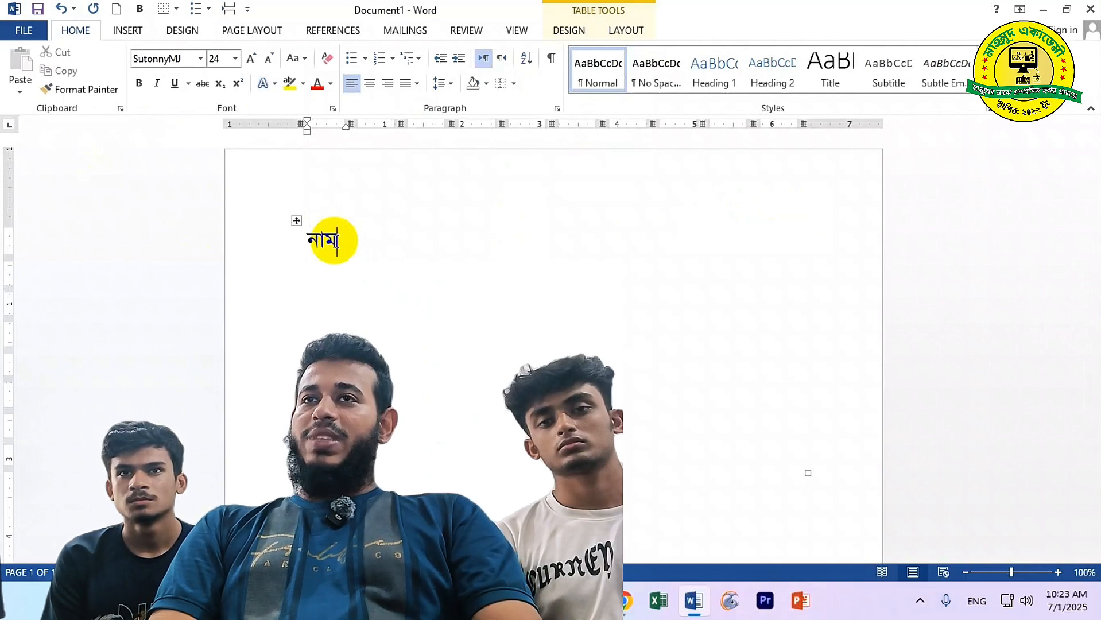
pyautogui.press('Tab')
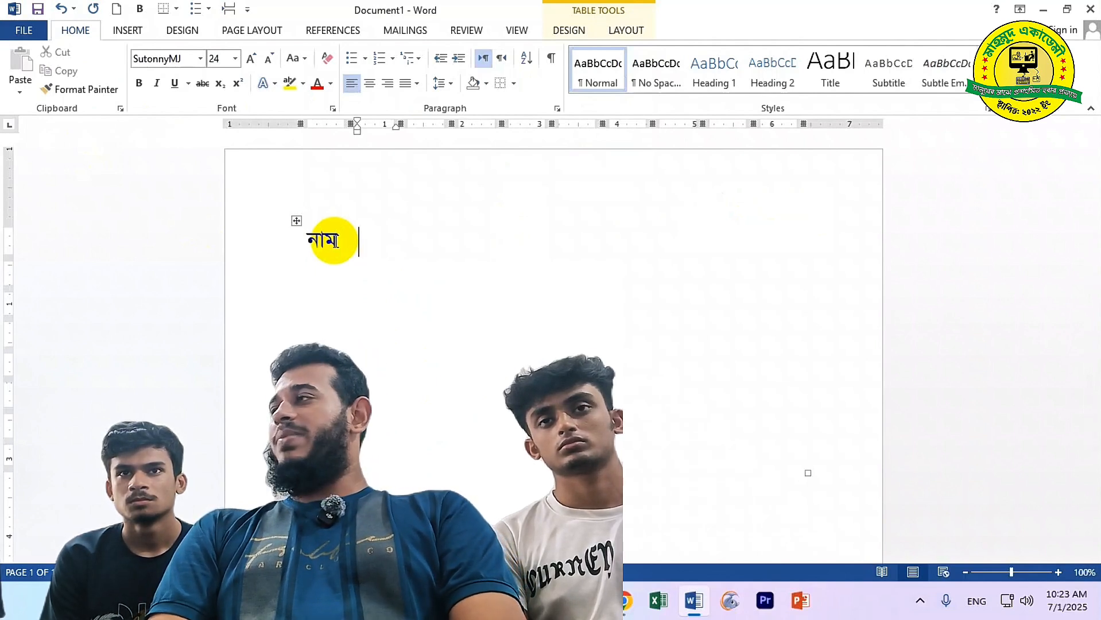
pyautogui.write('জোবায়ের')
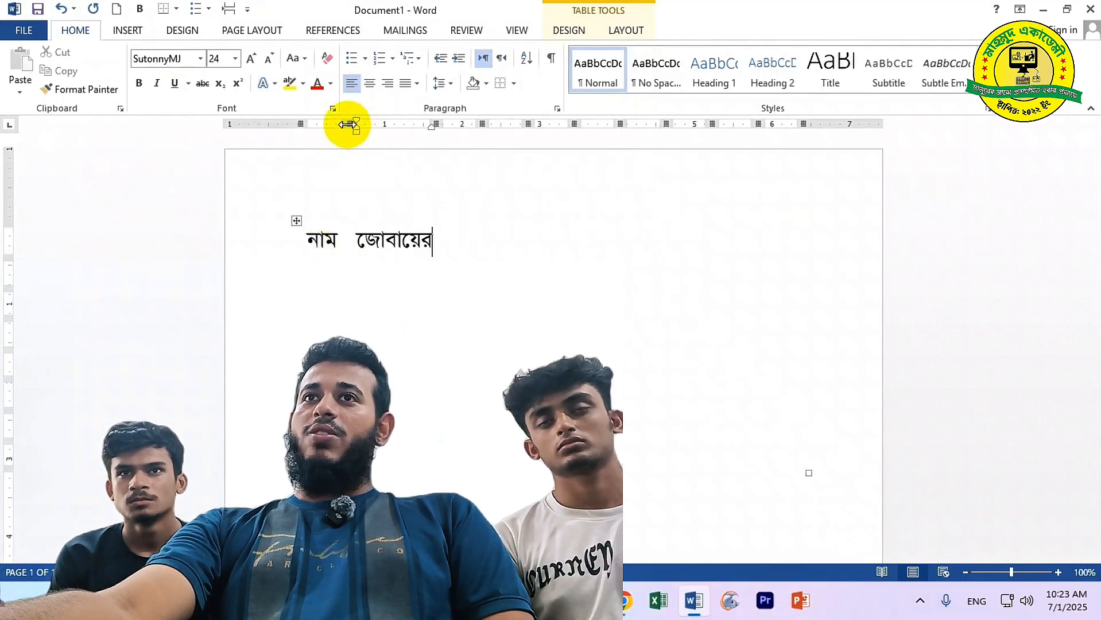
pyautogui.moveTo(347, 124)
pyautogui.mouseDown()
pyautogui.moveTo(708, 150)
pyautogui.moveTo(472, 157)
pyautogui.moveTo(535, 155)
pyautogui.moveTo(522, 155)
pyautogui.mouseUp()
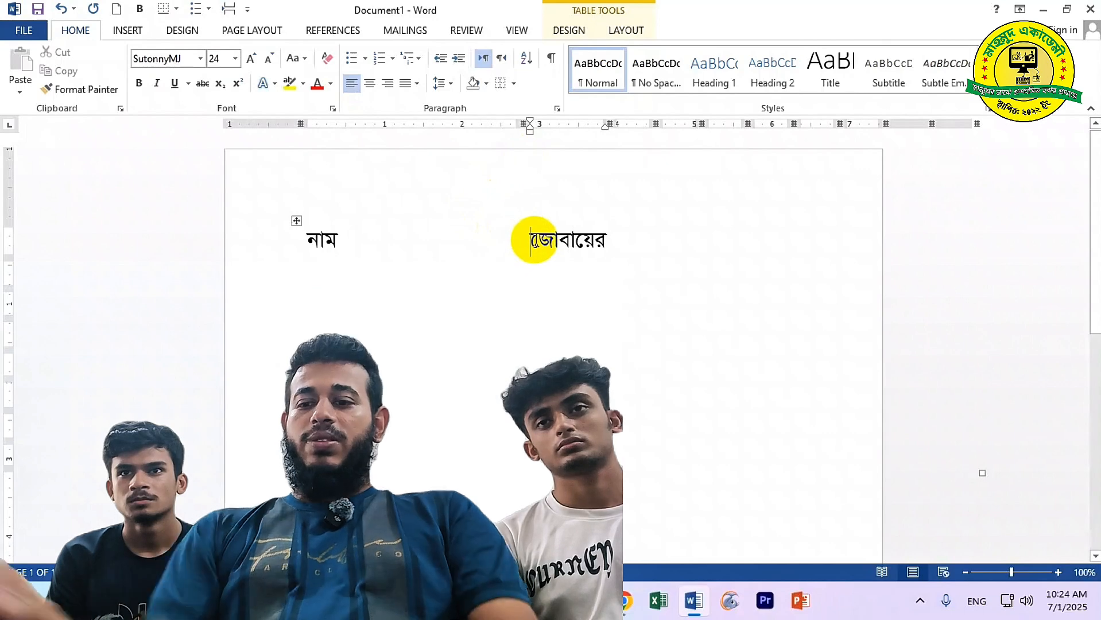
pyautogui.press('Return')
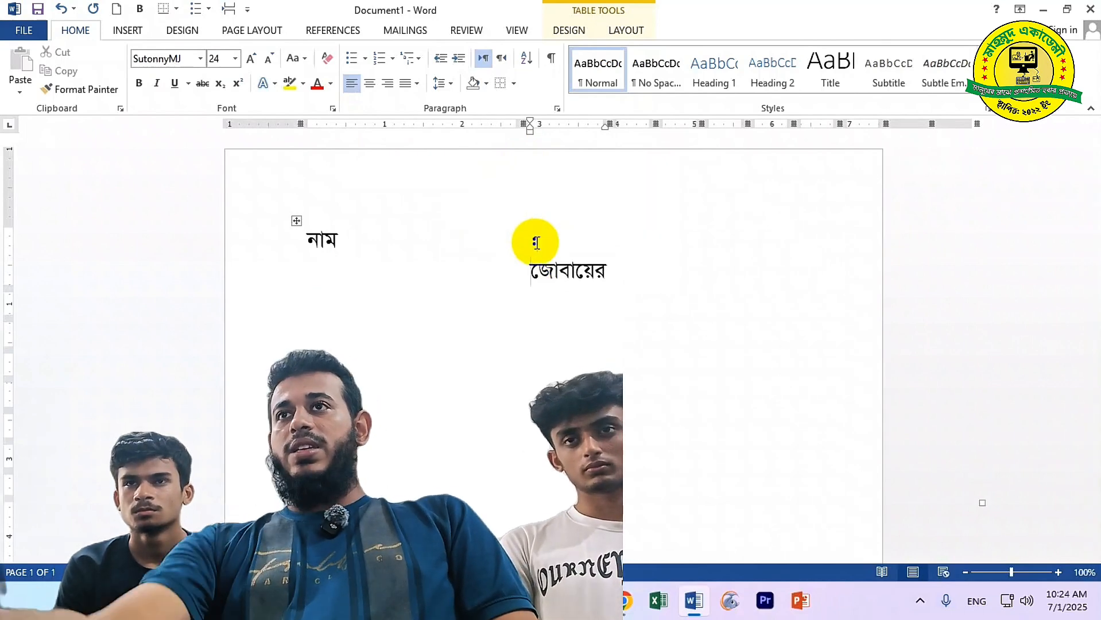
pyautogui.moveTo(606, 124); pyautogui.dragTo(642, 125)
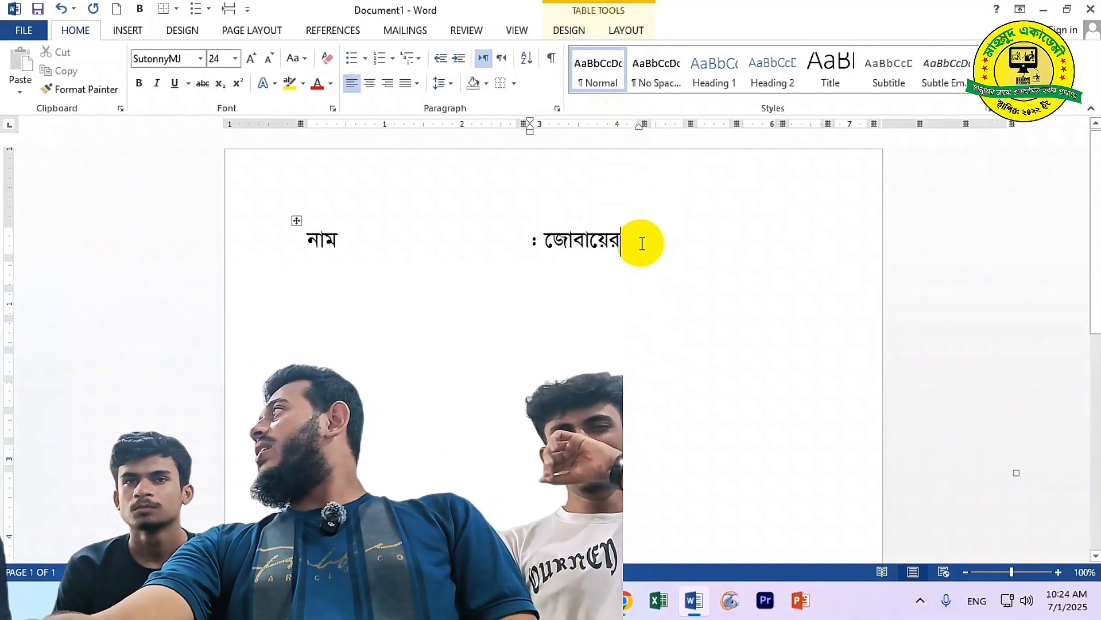
# Add the পিতার নাম label and the father's name in the row below
pyautogui.click(329, 270)
pyautogui.write('ি')
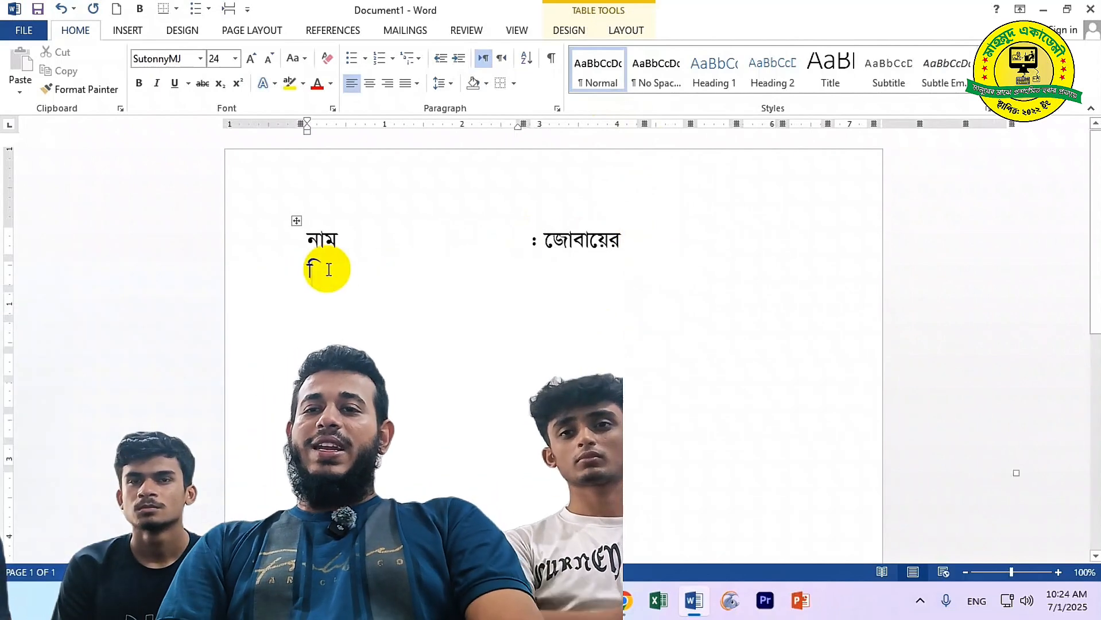
pyautogui.write('পত')
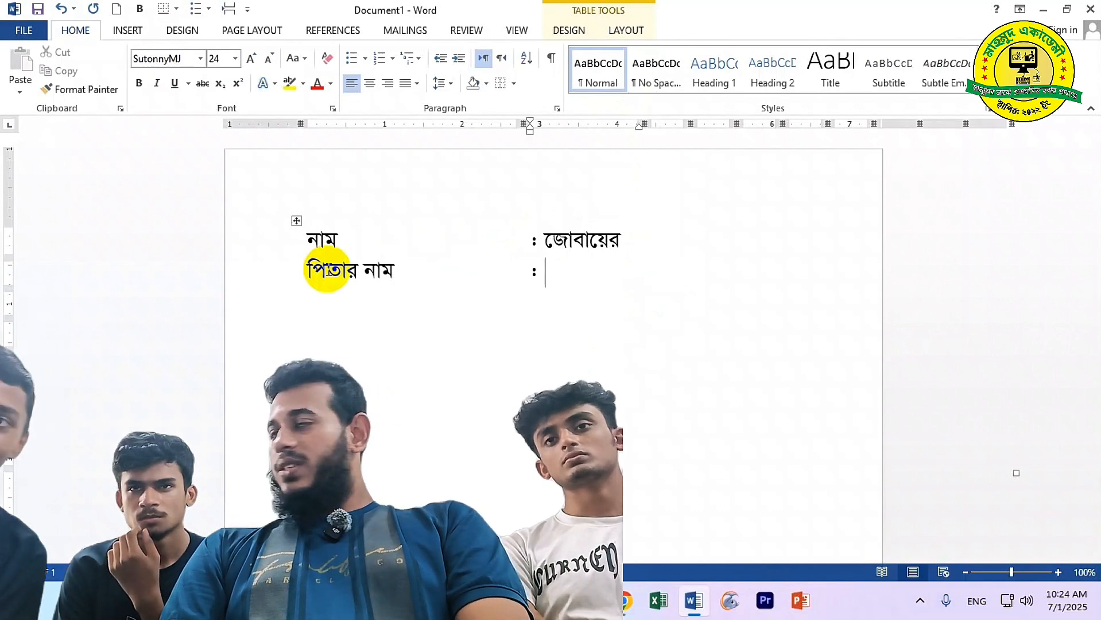
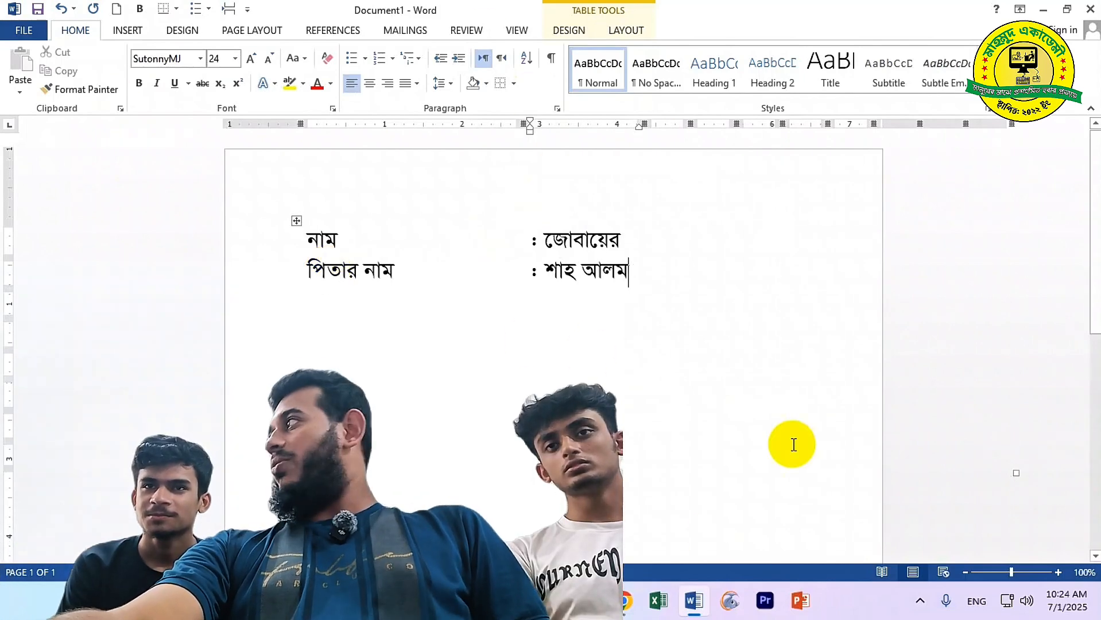
pyautogui.click(296, 220)
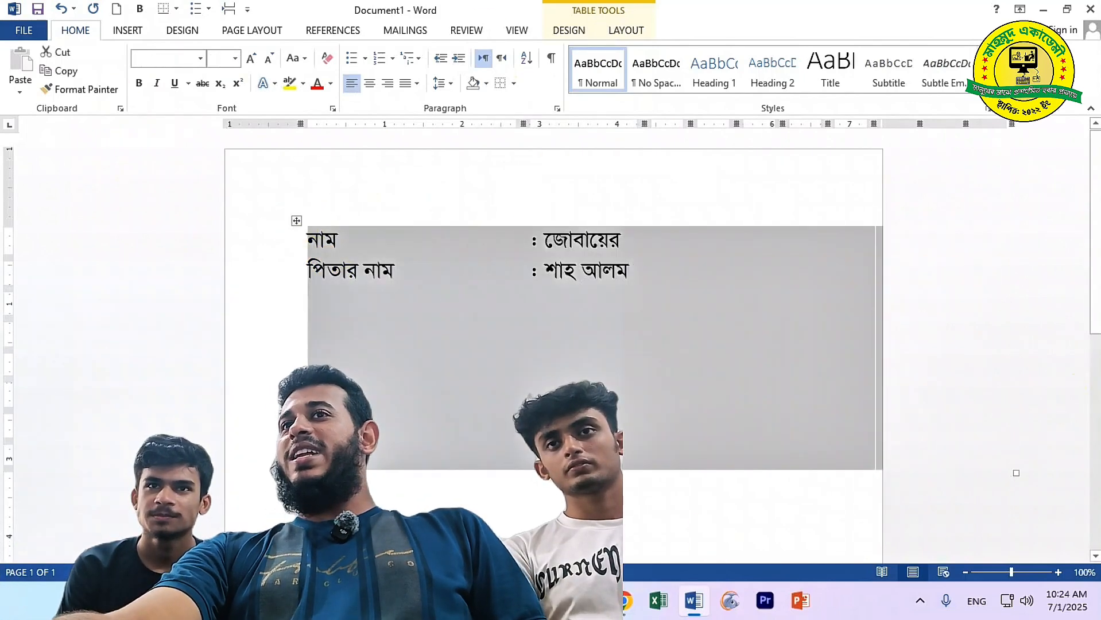
# Apply All Borders to the table and delete the third through rightmost columns
pyautogui.click(514, 83)
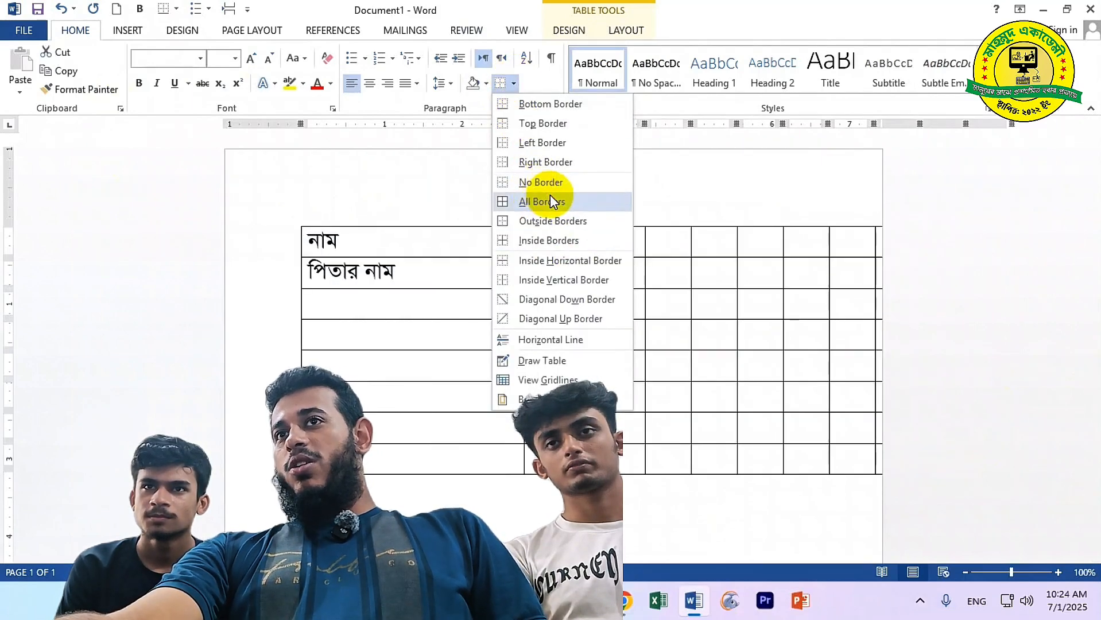
pyautogui.click(551, 202)
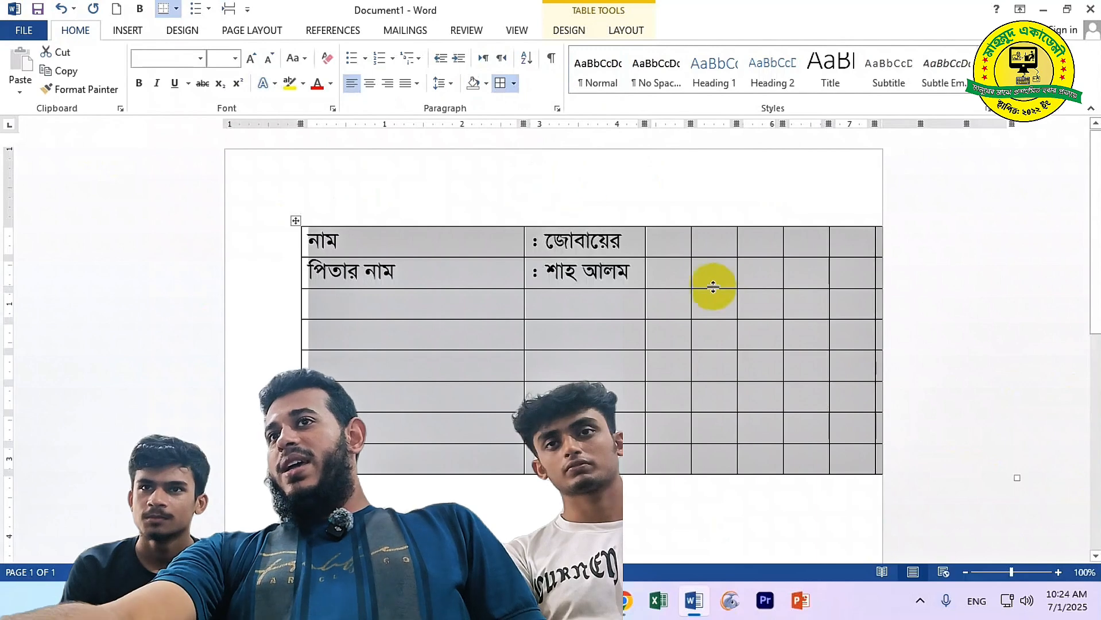
pyautogui.click(685, 235)
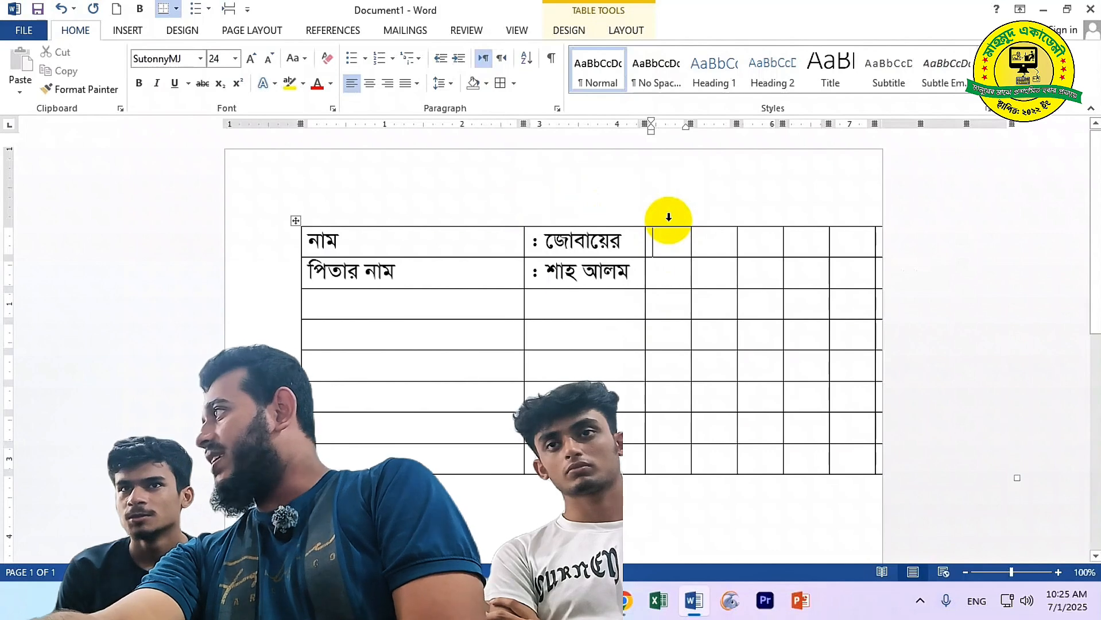
pyautogui.click(669, 217)
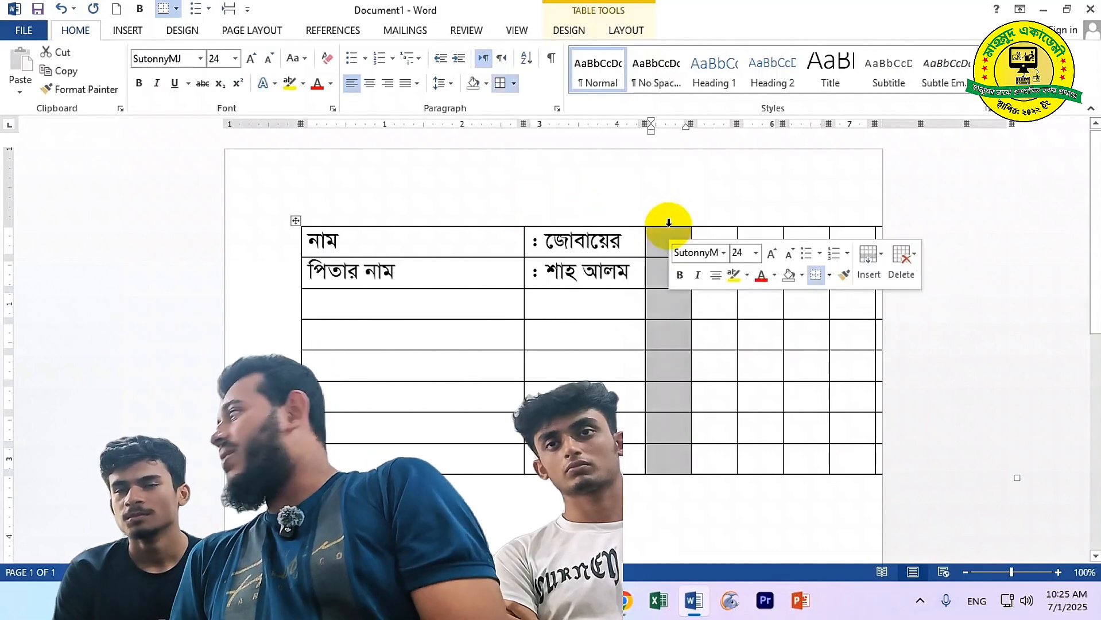
pyautogui.press('Left')
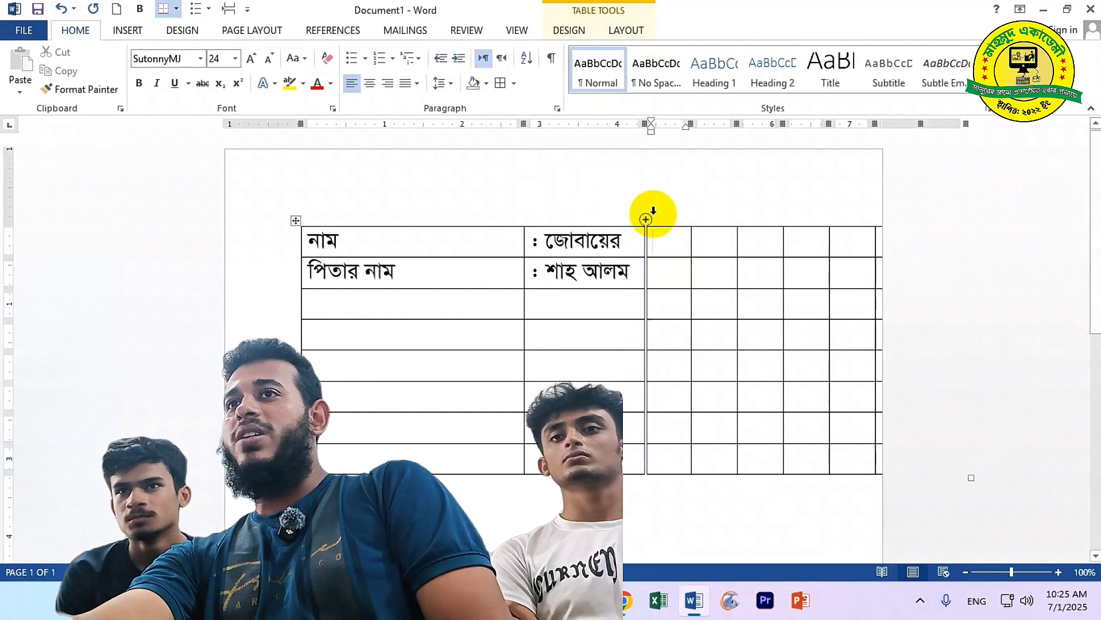
pyautogui.moveTo(655, 217); pyautogui.dragTo(822, 240)
pyautogui.press('BackSpace')
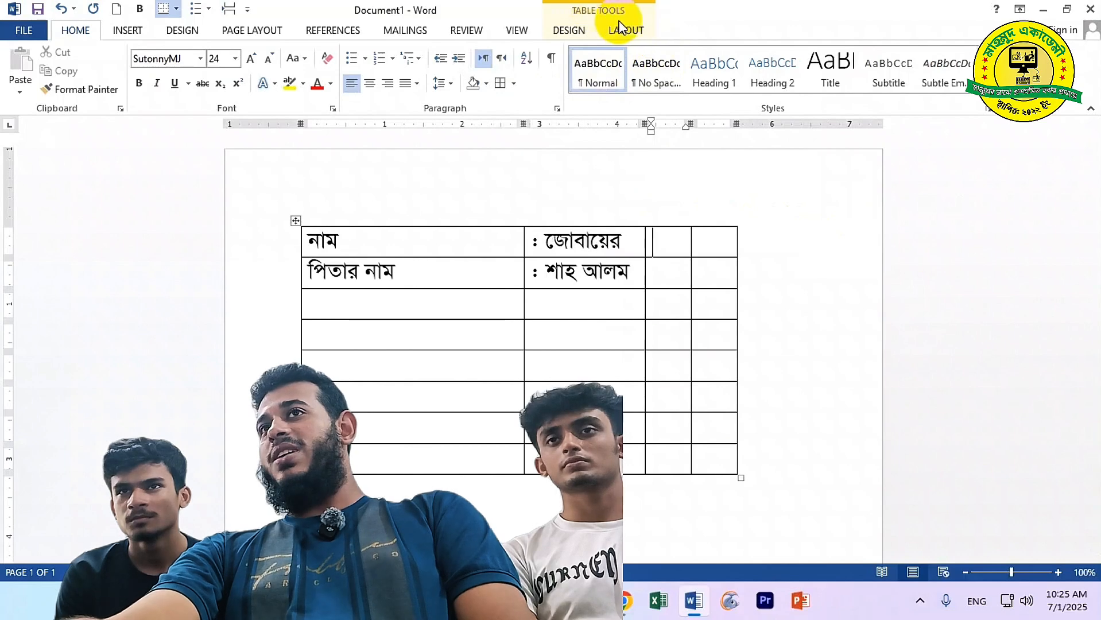
# Insert four columns to the right and one column to the left
pyautogui.click(570, 33)
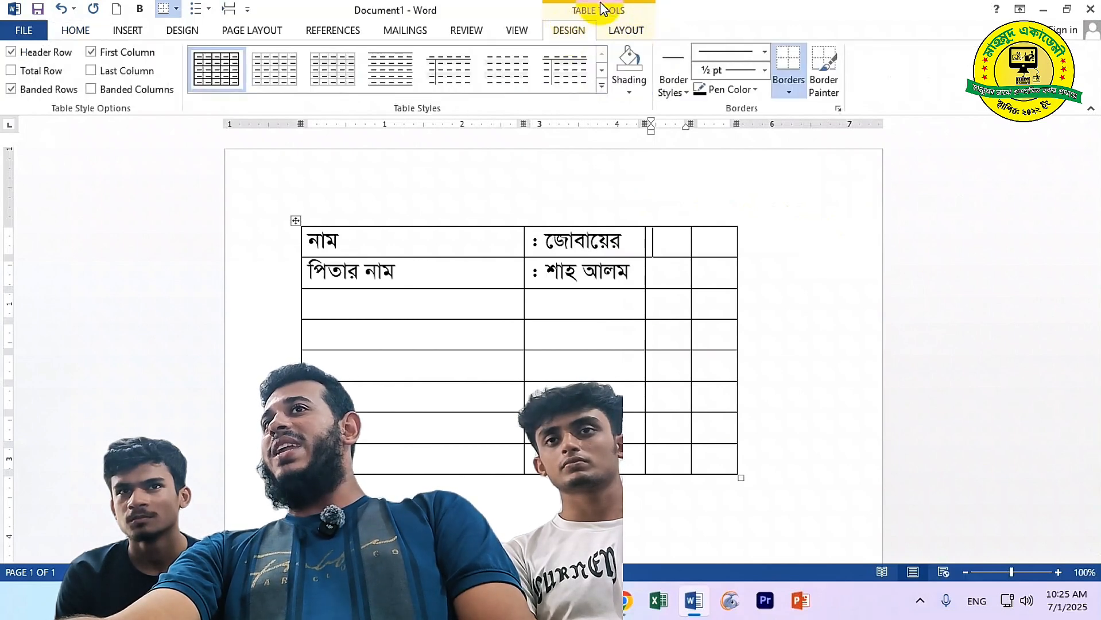
pyautogui.click(626, 30)
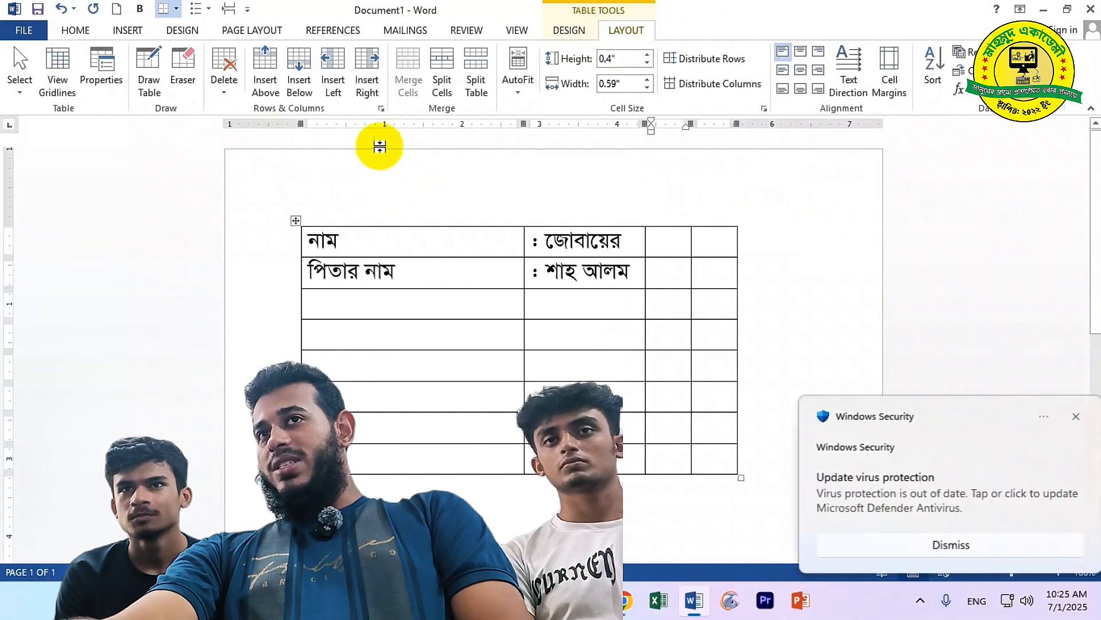
pyautogui.click(372, 68)
pyautogui.click(372, 68)
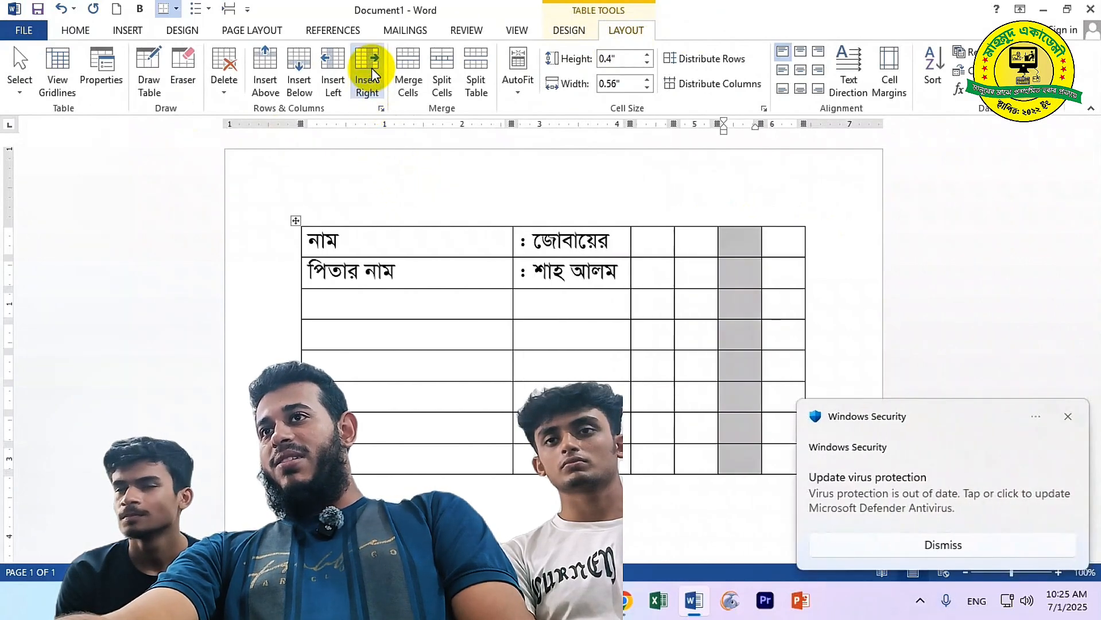
pyautogui.click(372, 67)
pyautogui.click(372, 67)
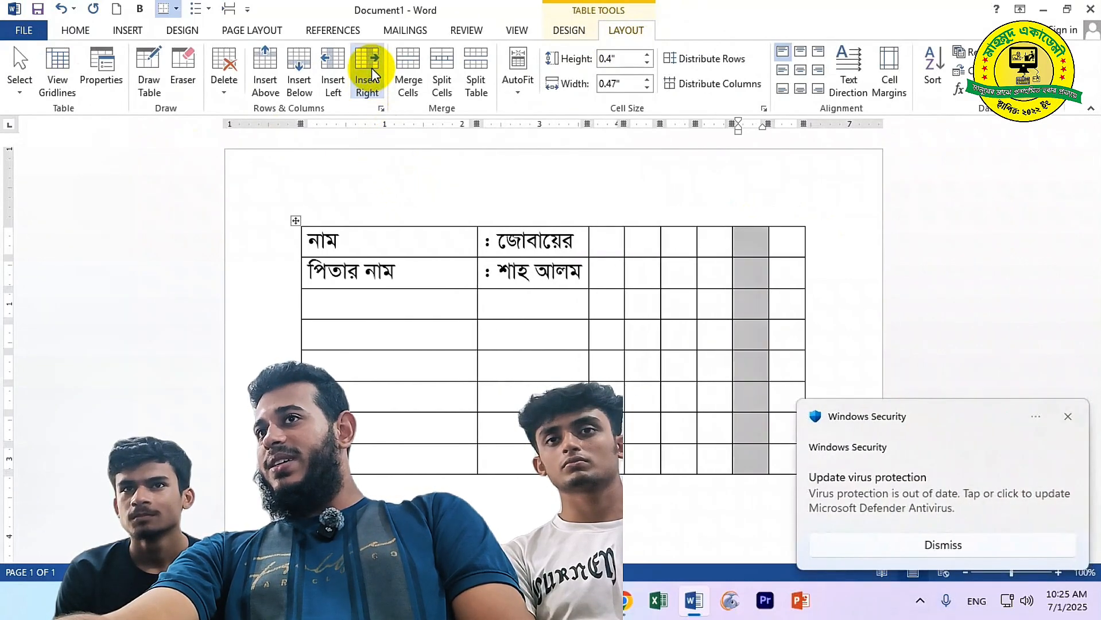
pyautogui.click(325, 74)
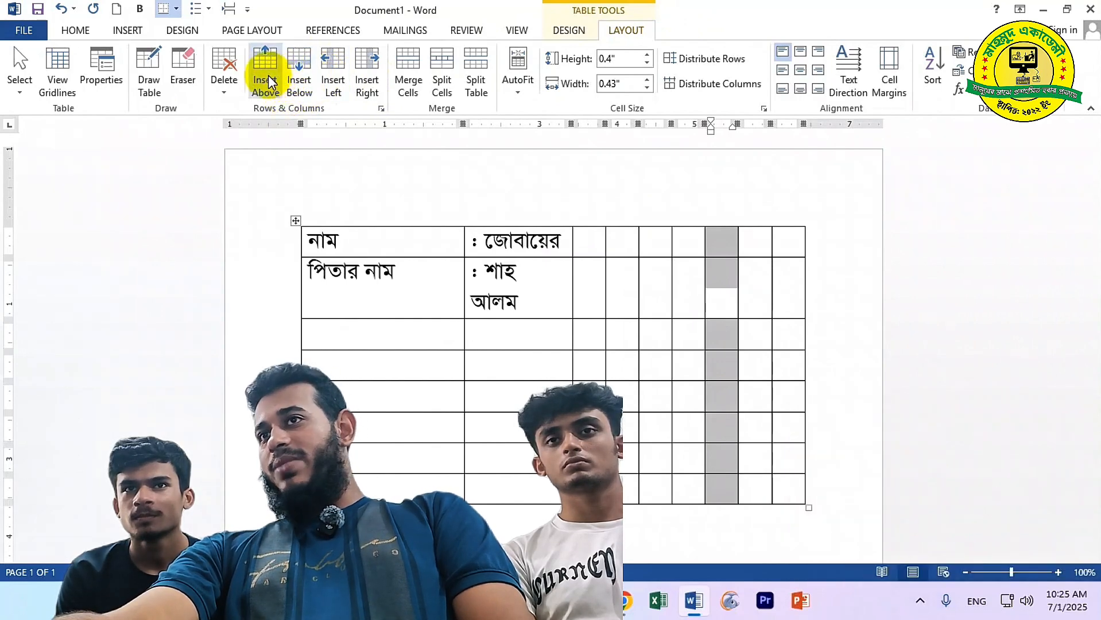
# Undo an accidental row insertion and select the name row from its value to the last column
pyautogui.click(269, 74)
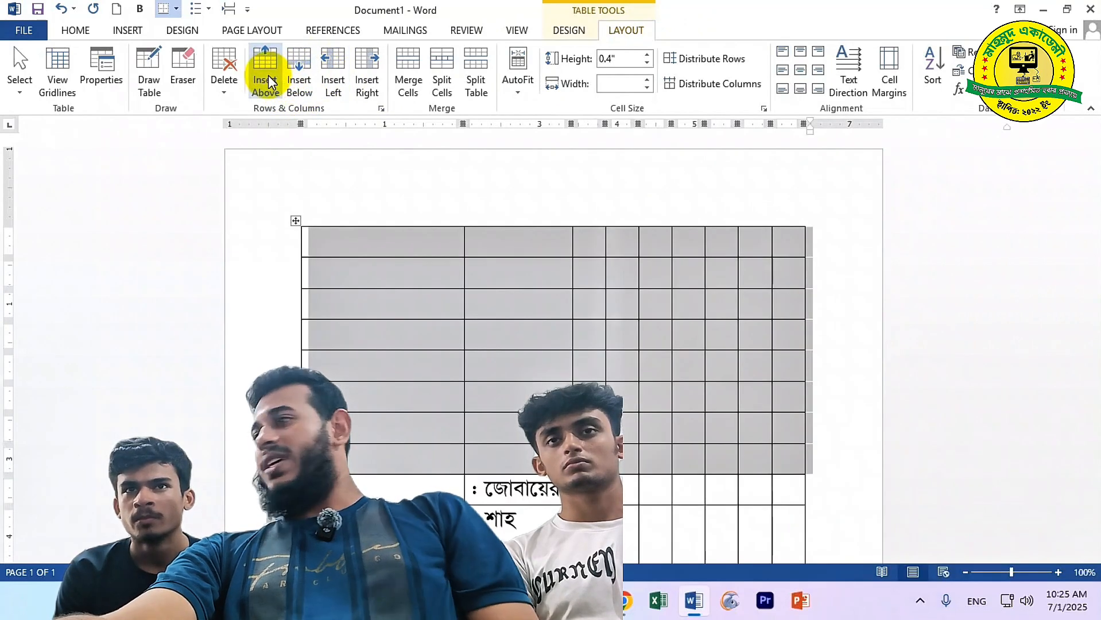
pyautogui.hotkey('ctrl', 'z')
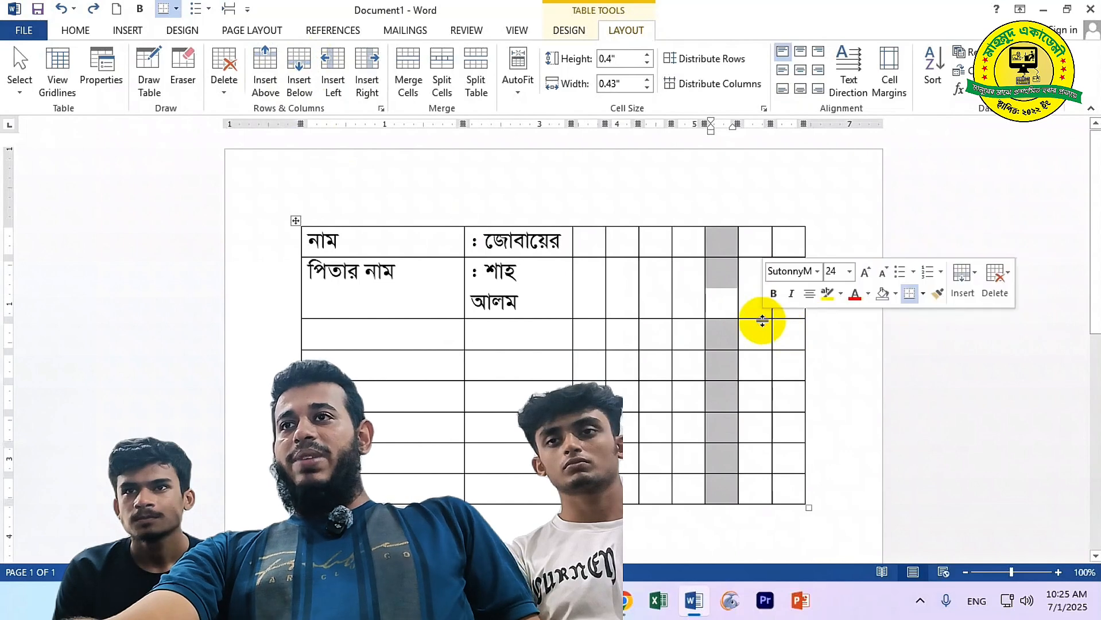
pyautogui.click(740, 293)
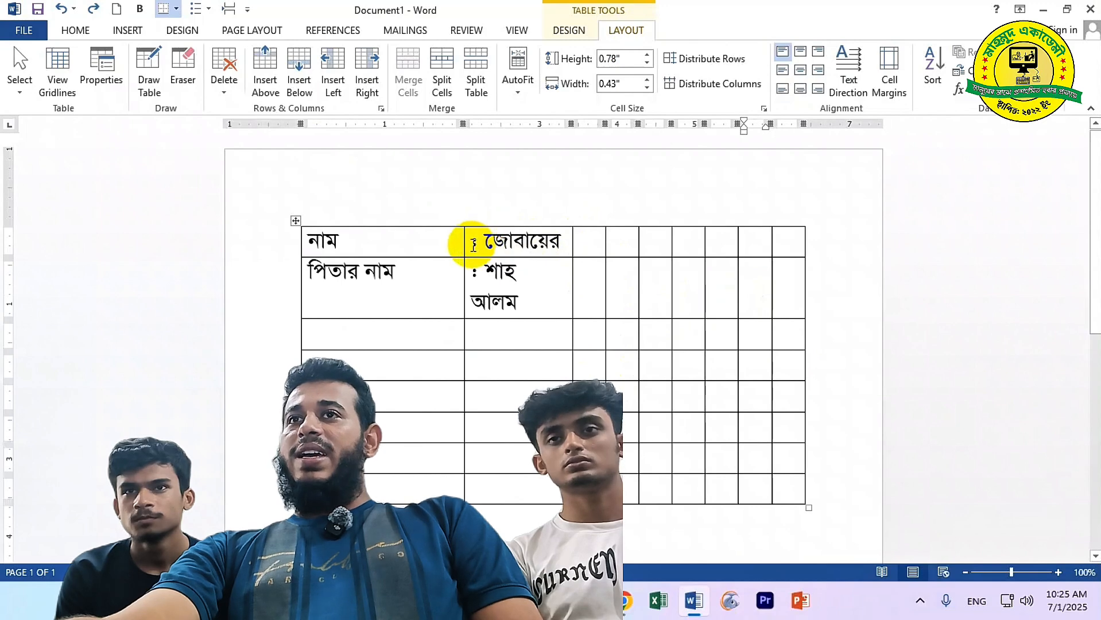
pyautogui.moveTo(473, 245); pyautogui.dragTo(788, 243)
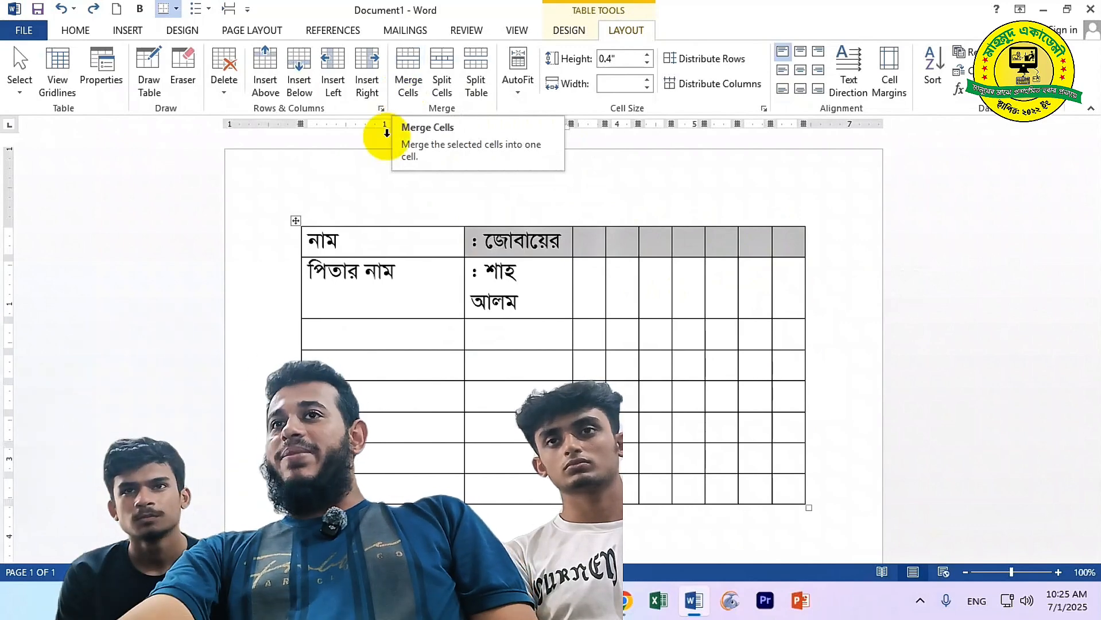
# Insert a top row reading জীবন বৃত্তান্ত, merge it into one cell and centre it
pyautogui.click(402, 236)
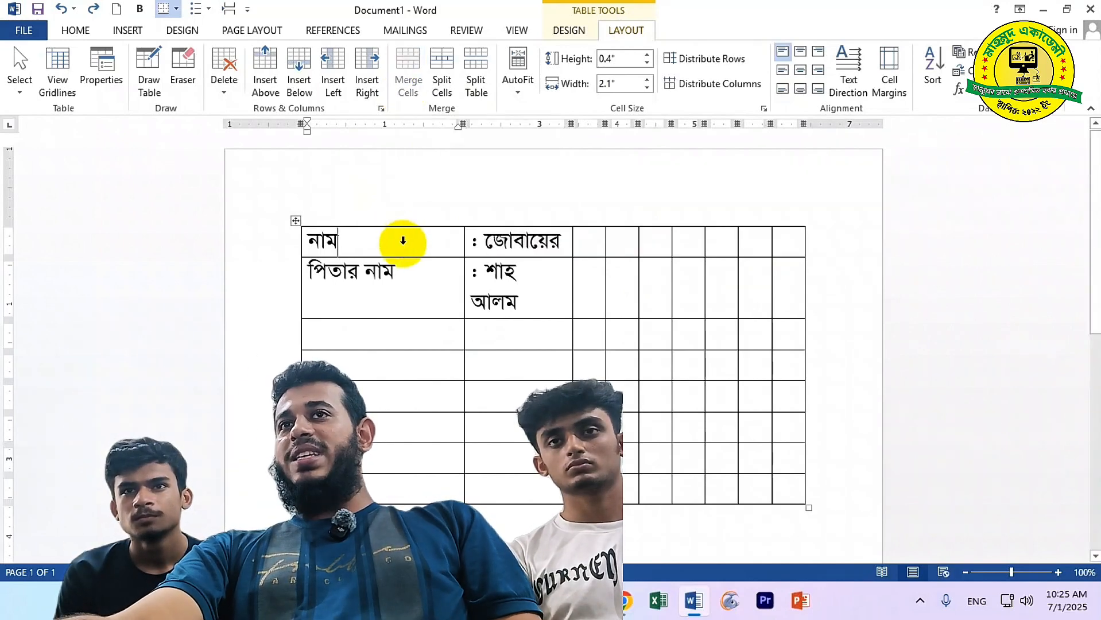
pyautogui.click(262, 78)
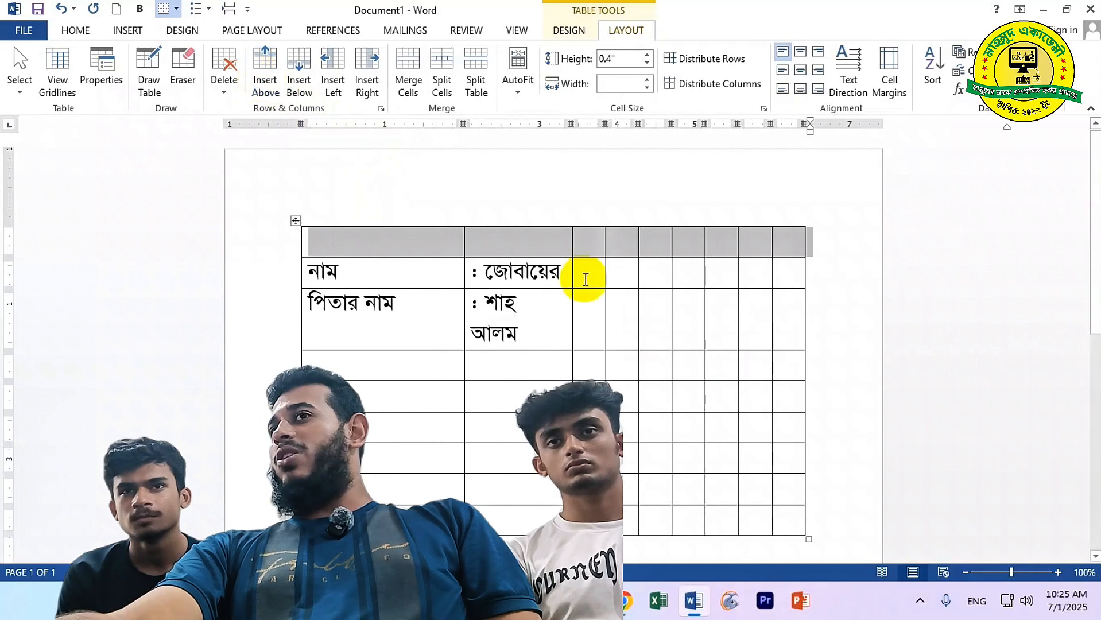
pyautogui.click(781, 244)
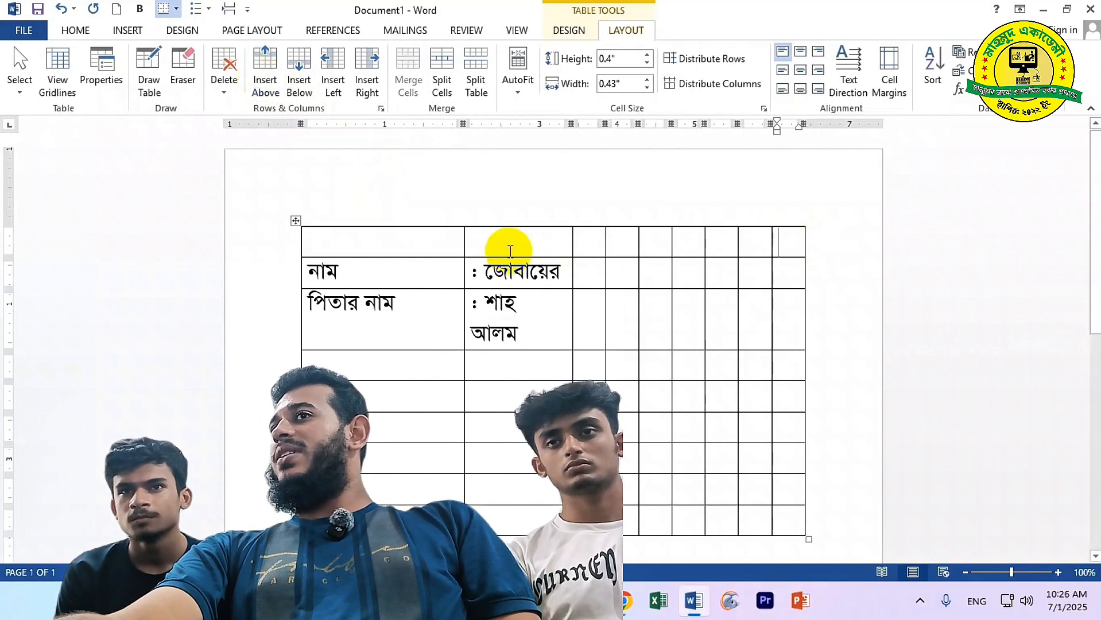
pyautogui.click(432, 235)
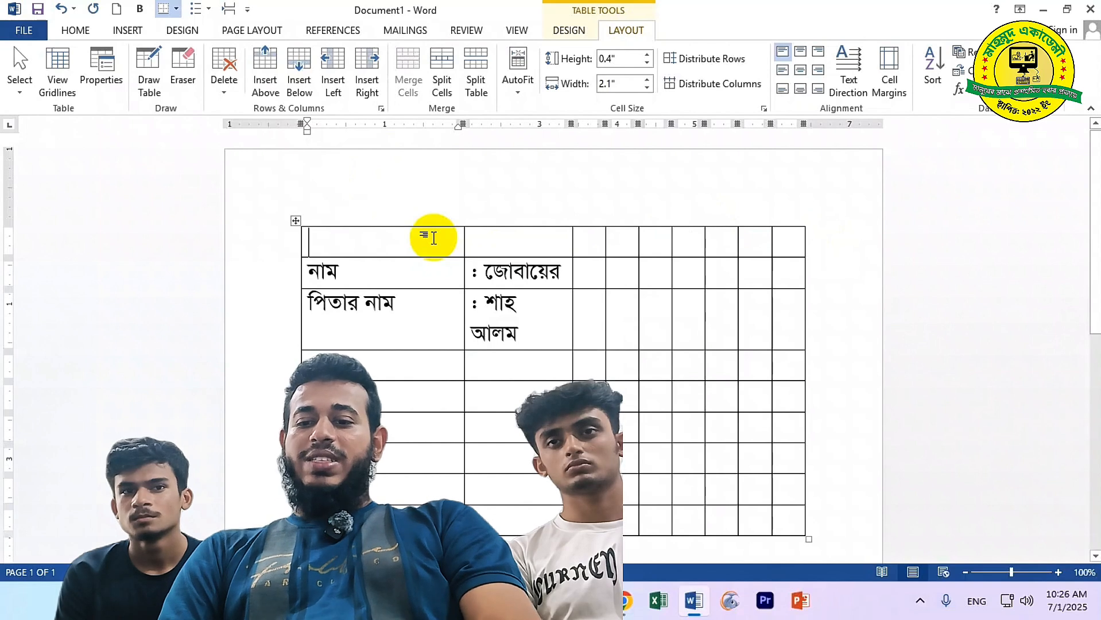
pyautogui.write('জীবন বৃত্তান্ত')
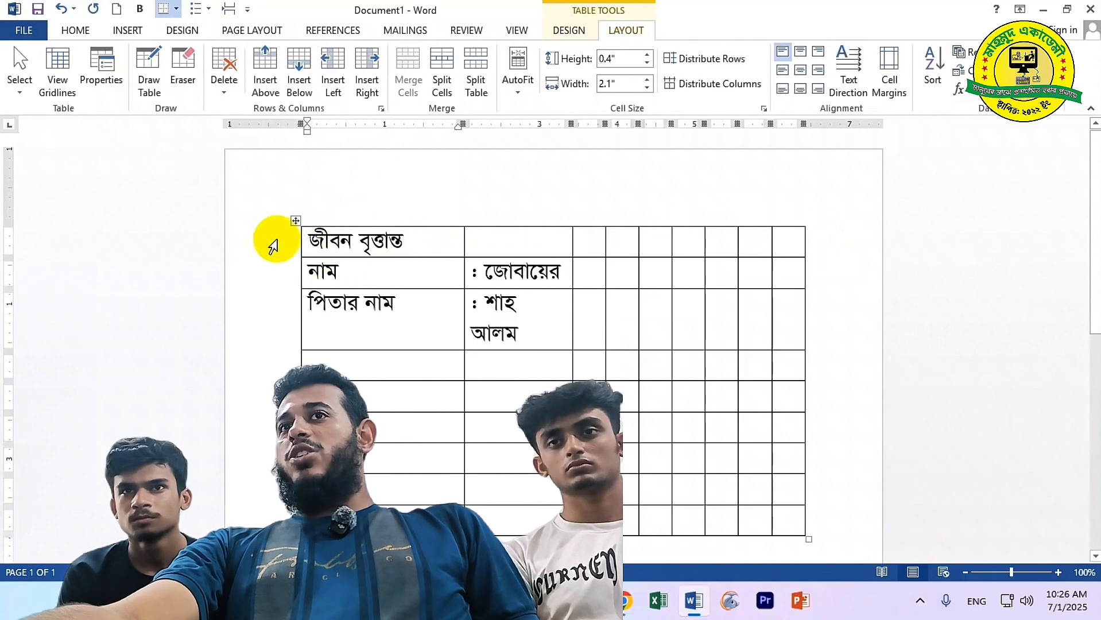
pyautogui.click(240, 244)
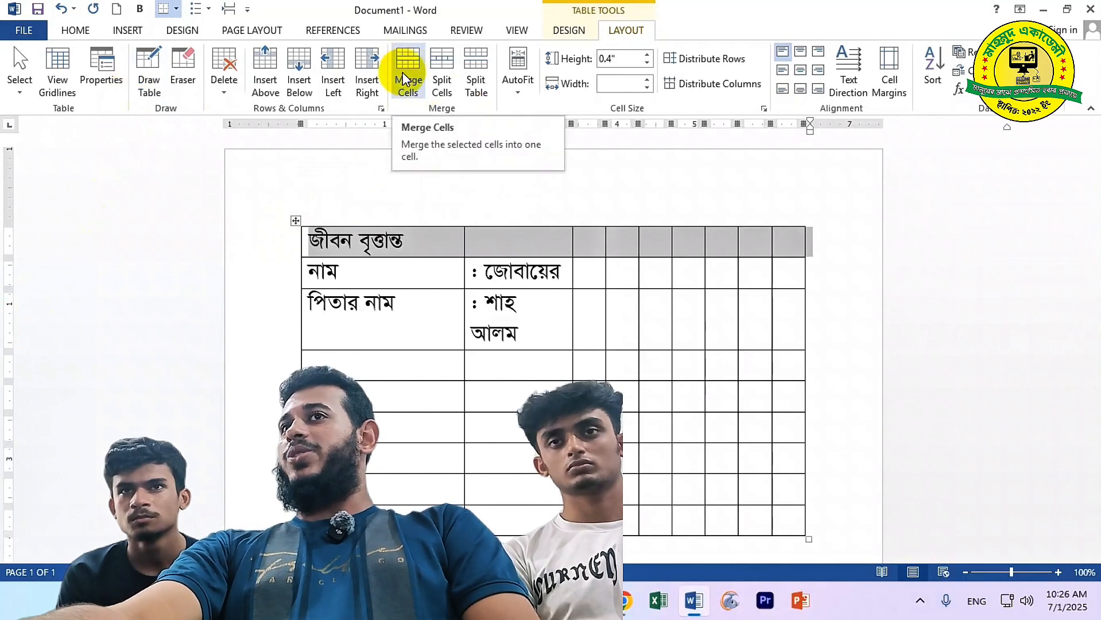
pyautogui.click(411, 84)
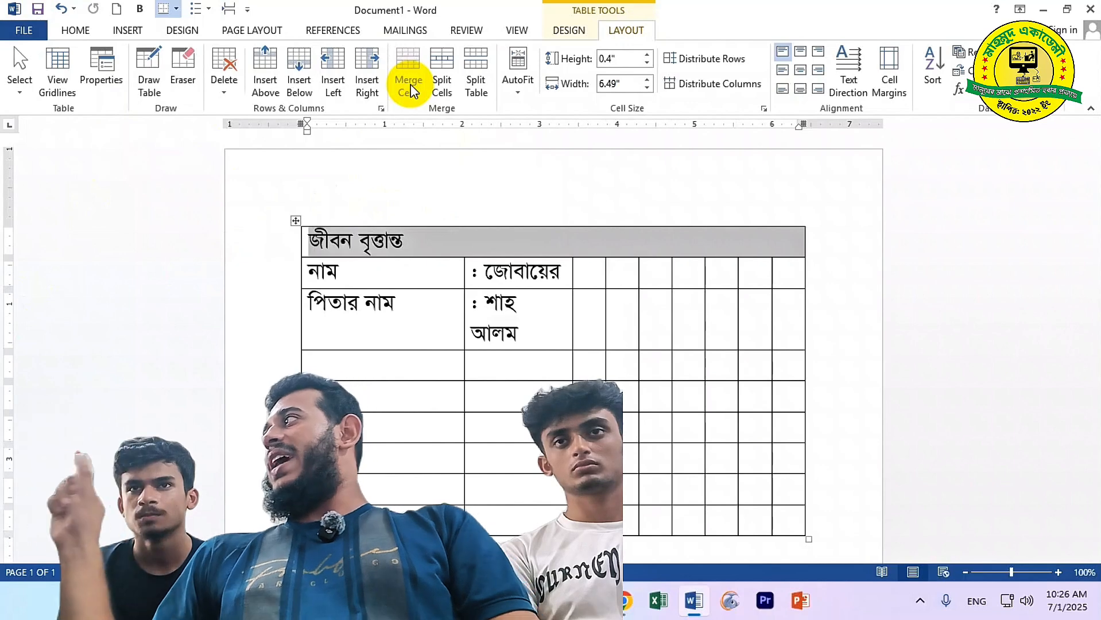
pyautogui.click(800, 70)
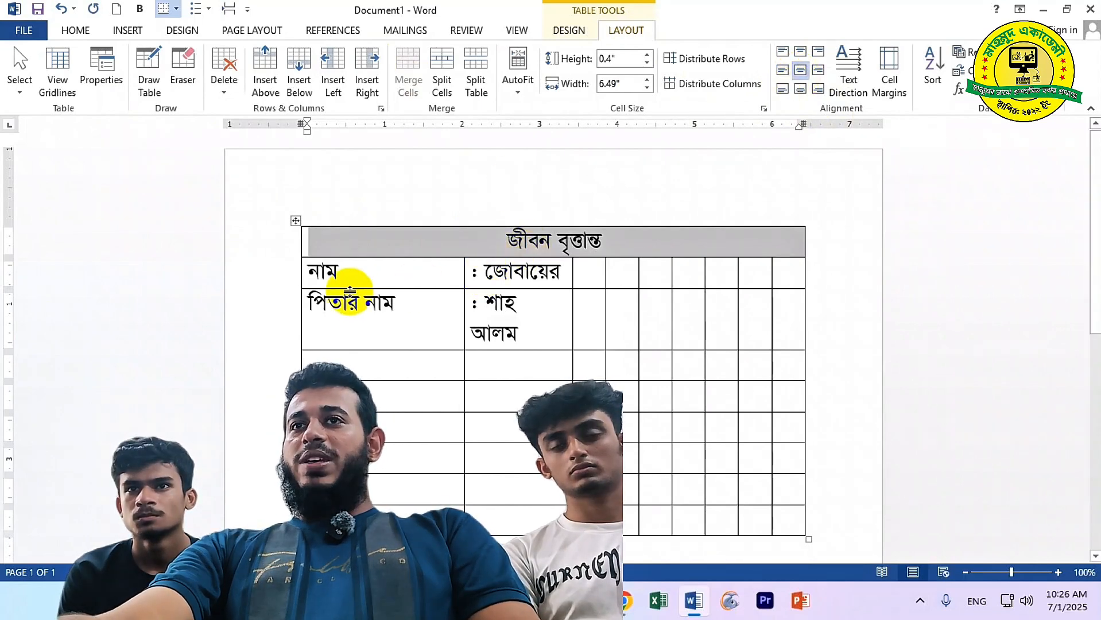
# Merge the name and father's name value cells with the empty cells beside them
pyautogui.moveTo(461, 272); pyautogui.dragTo(777, 265)
pyautogui.click(406, 67)
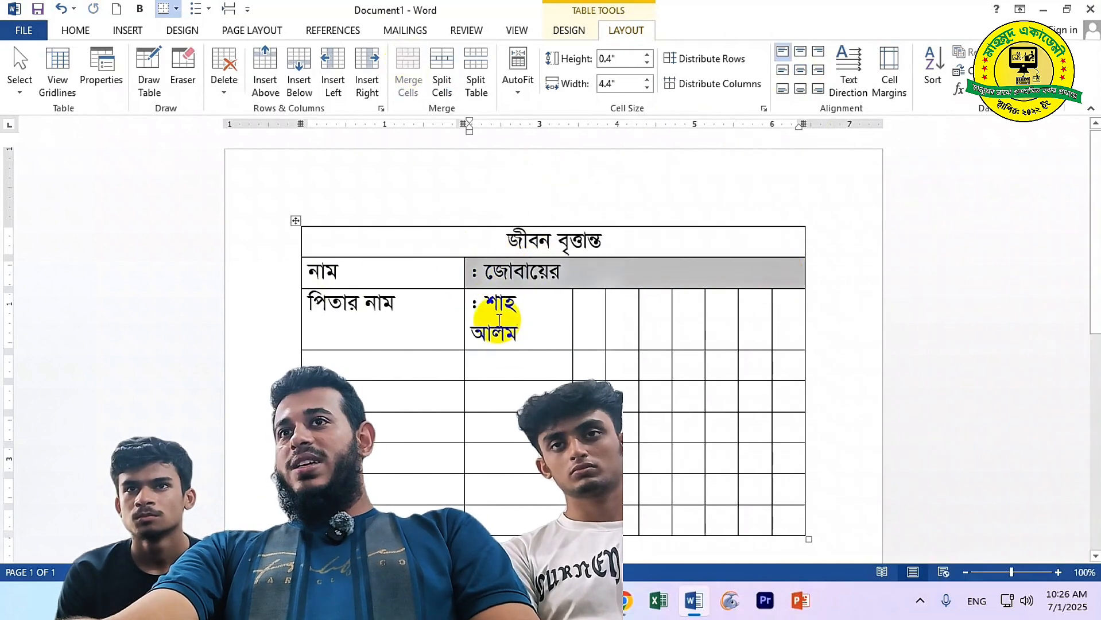
pyautogui.click(465, 305)
pyautogui.moveTo(465, 304); pyautogui.dragTo(792, 325)
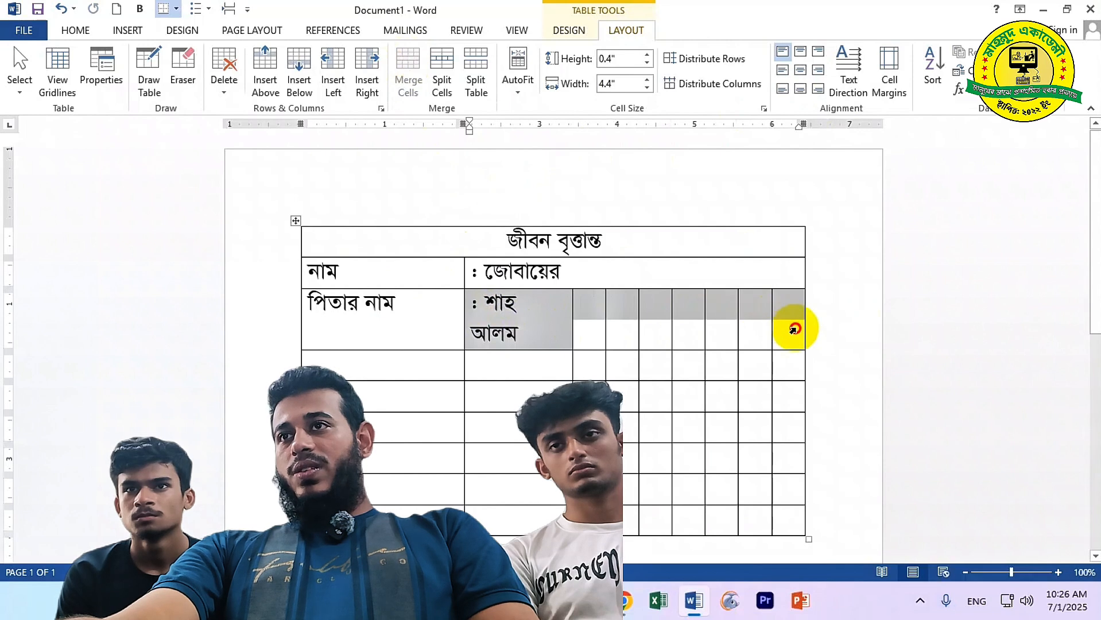
pyautogui.click(408, 82)
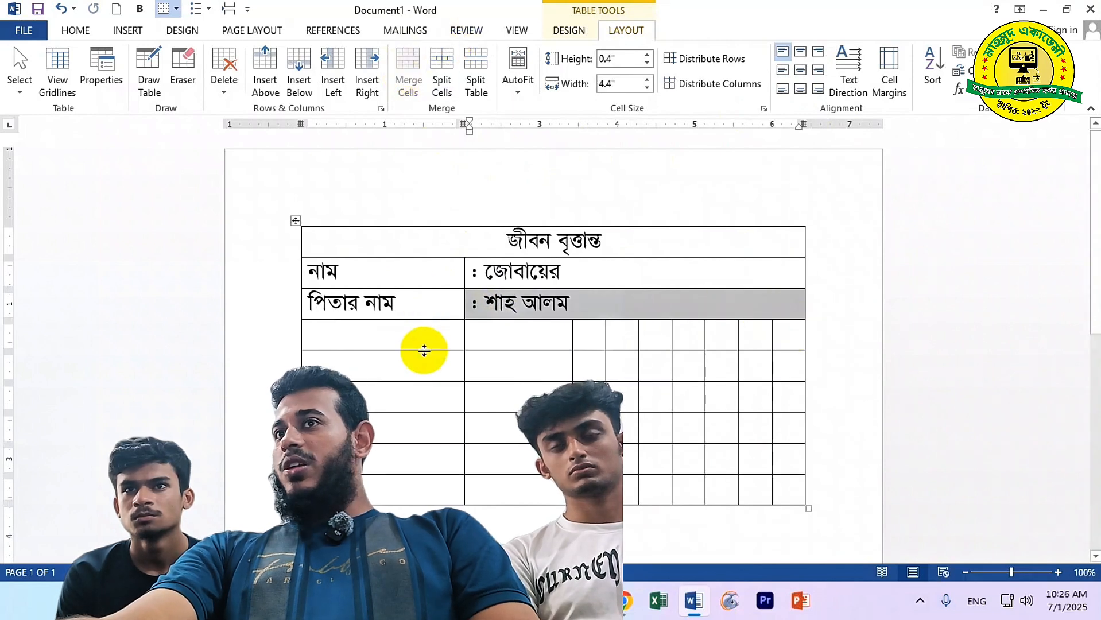
# Add a মাতার নাম row with the mother's name, merging its value cell with two neighbours
pyautogui.click(377, 332)
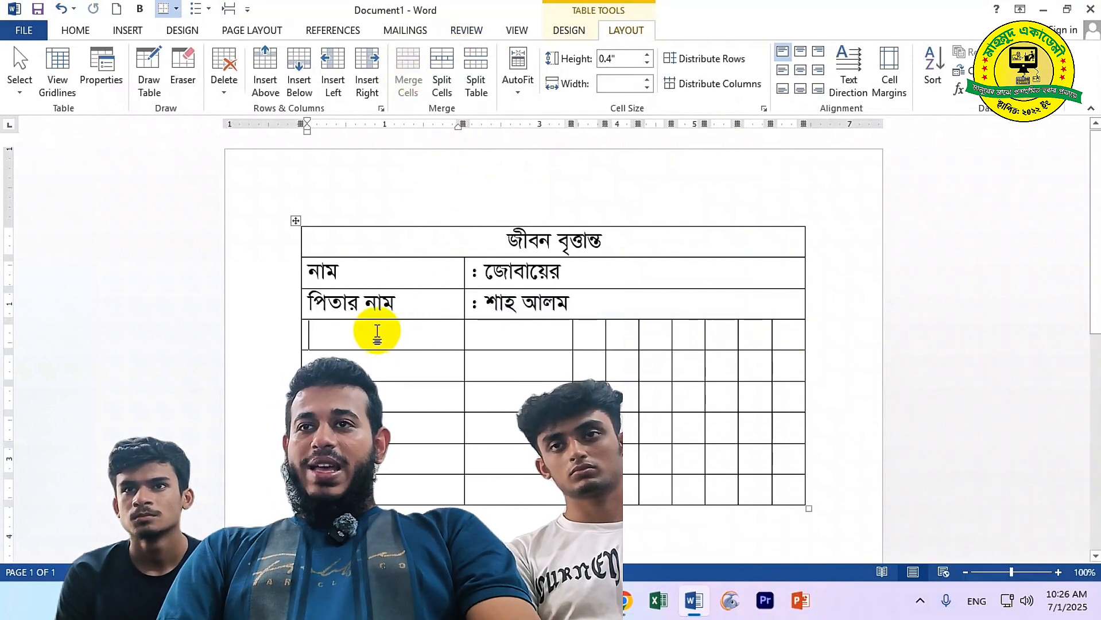
pyautogui.write('মাতার ন')
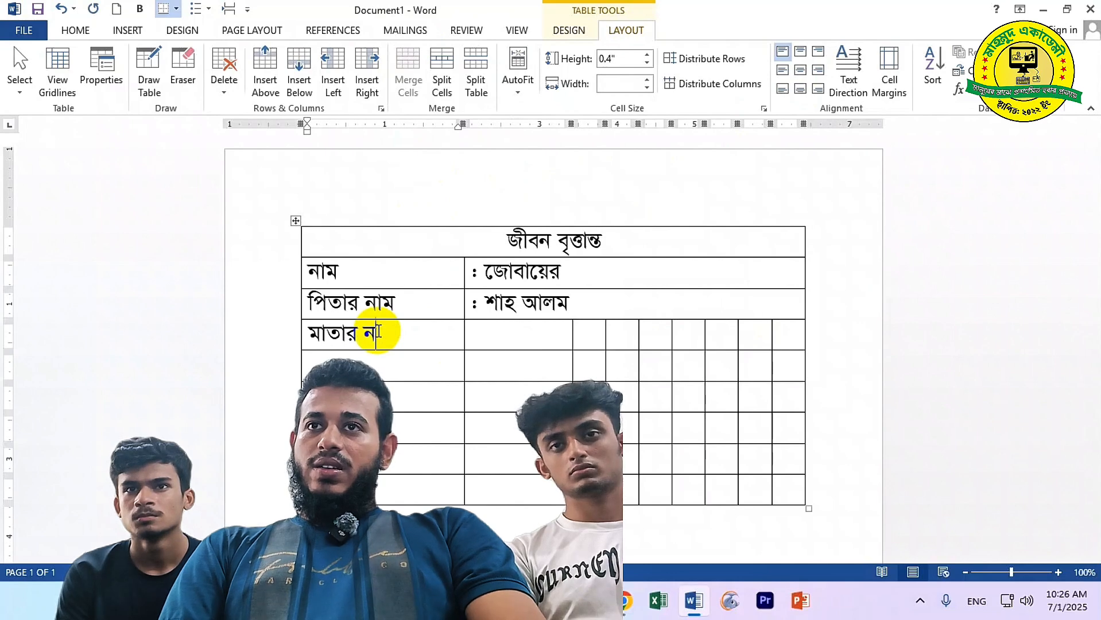
pyautogui.write('াম')
pyautogui.press('Tab')
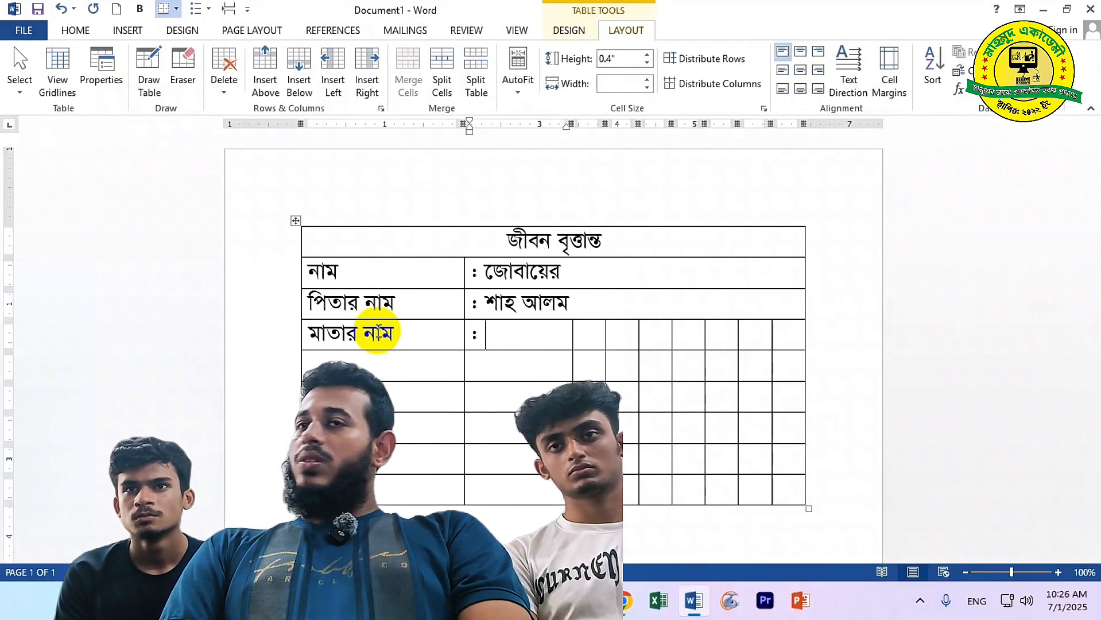
pyautogui.write(': থা')
pyautogui.press('BackSpace')
pyautogui.press('BackSpace')
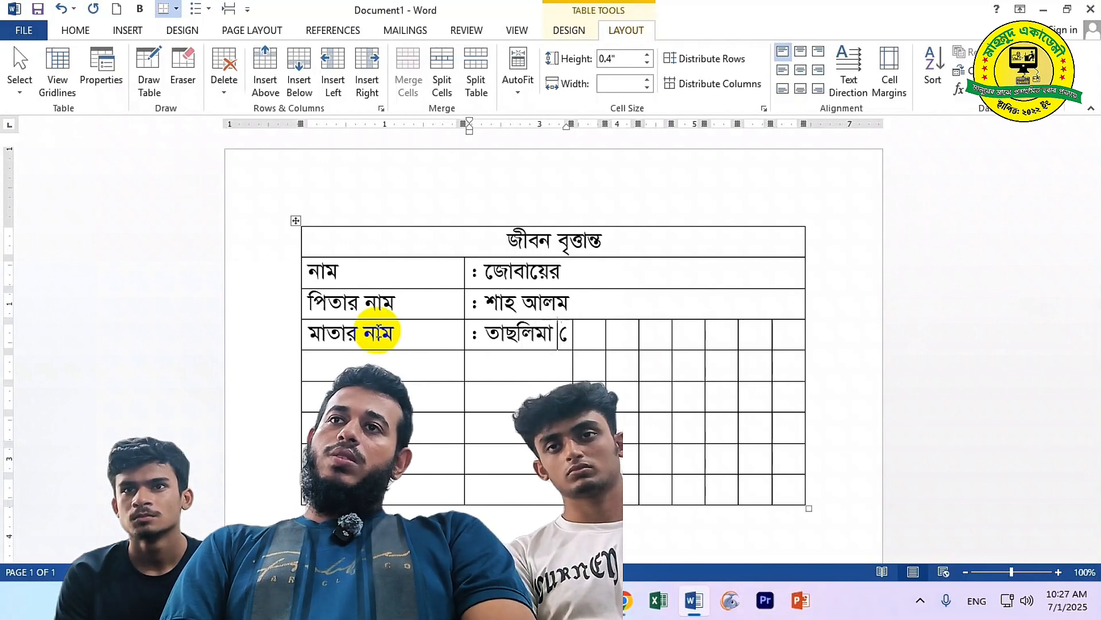
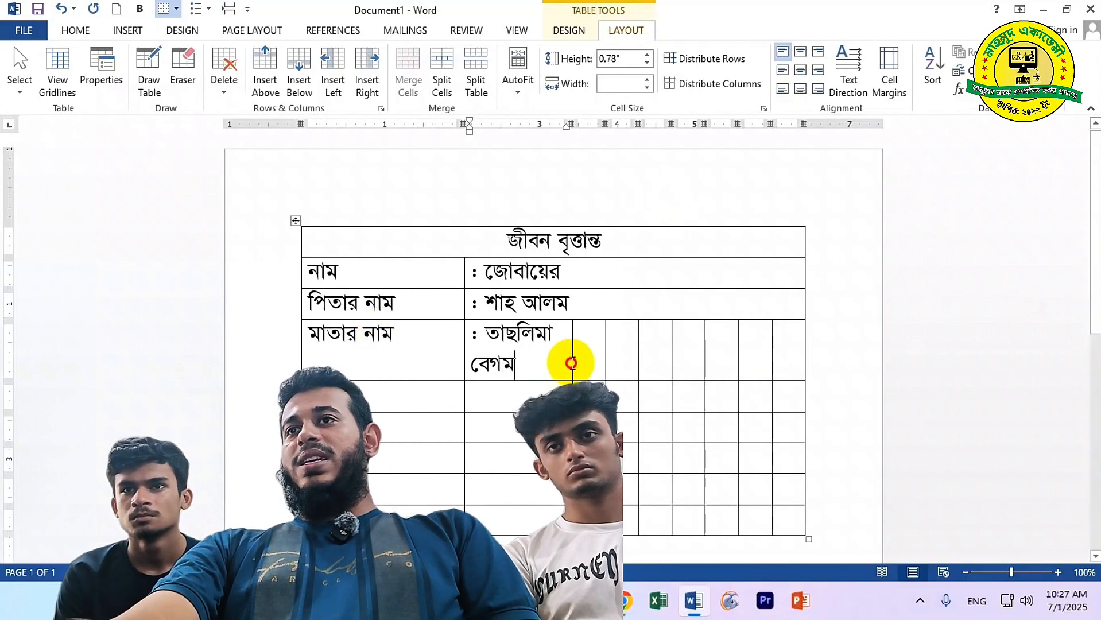
pyautogui.moveTo(572, 363); pyautogui.dragTo(628, 355)
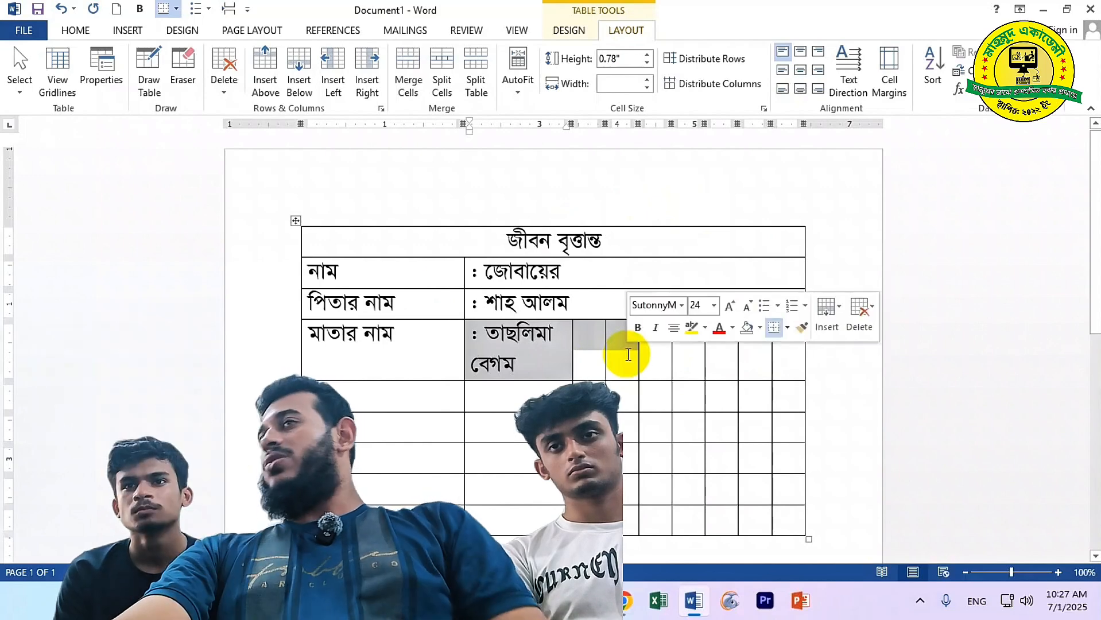
pyautogui.click(409, 83)
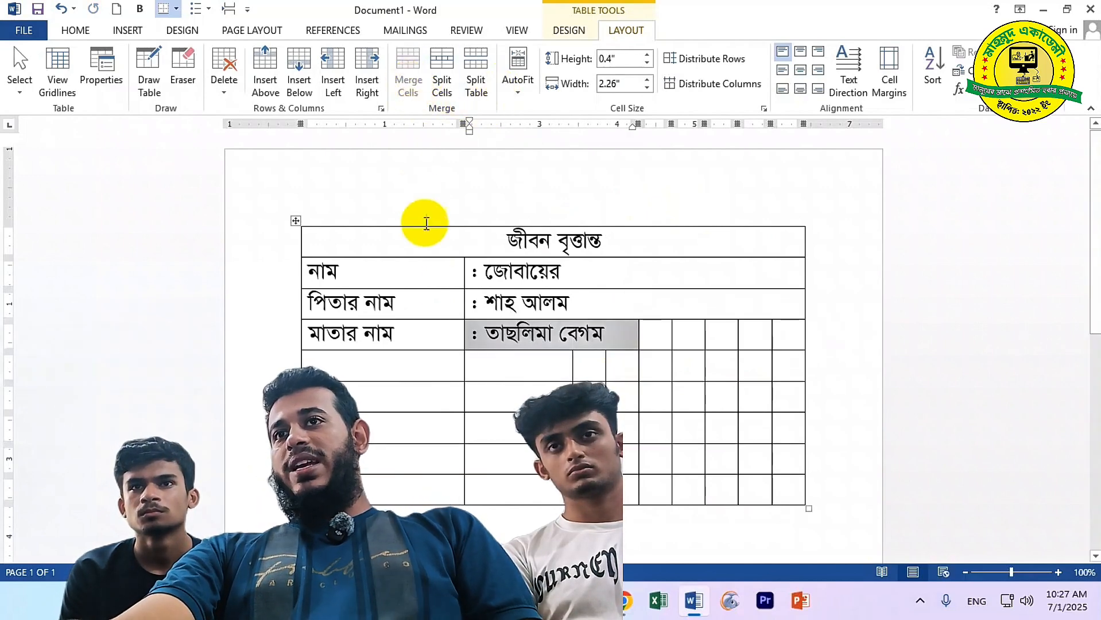
pyautogui.click(660, 333)
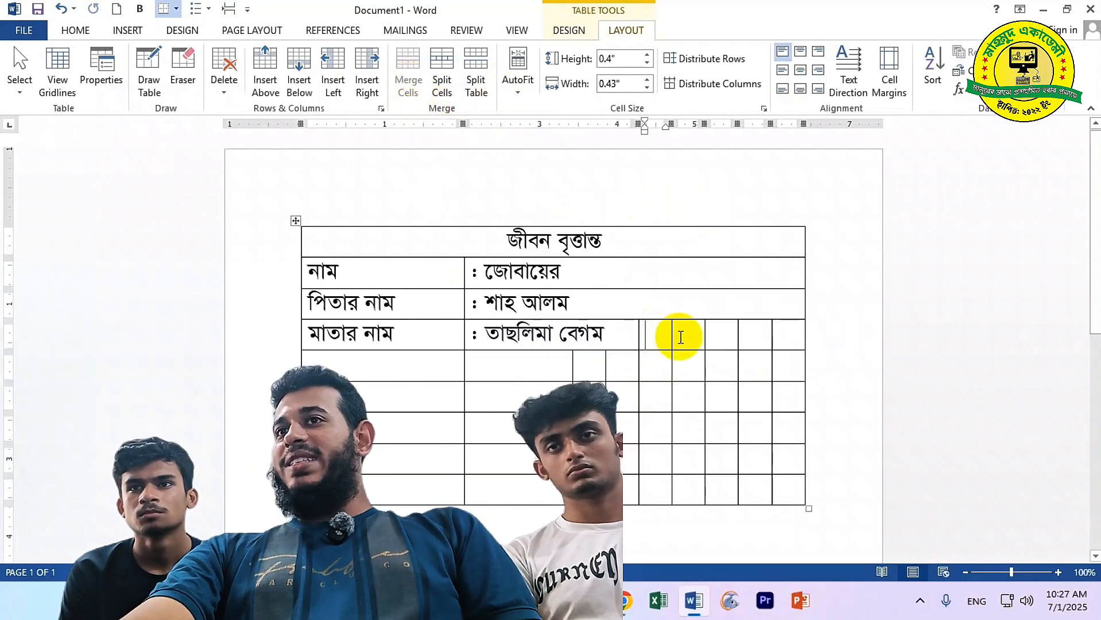
pyautogui.write('ী')
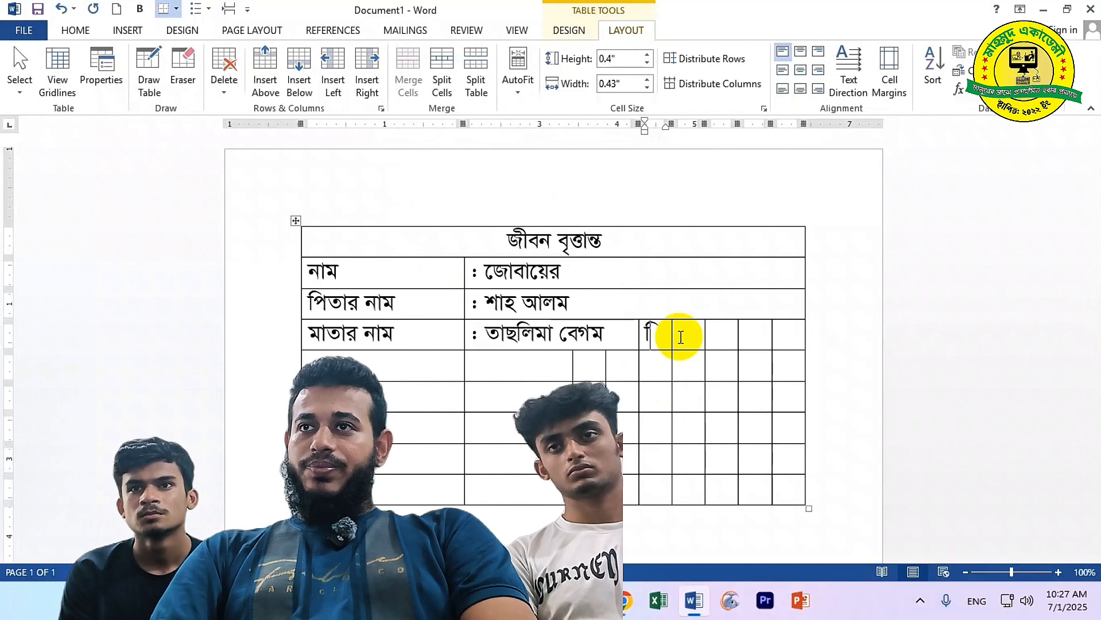
pyautogui.write('ঙ্গ')
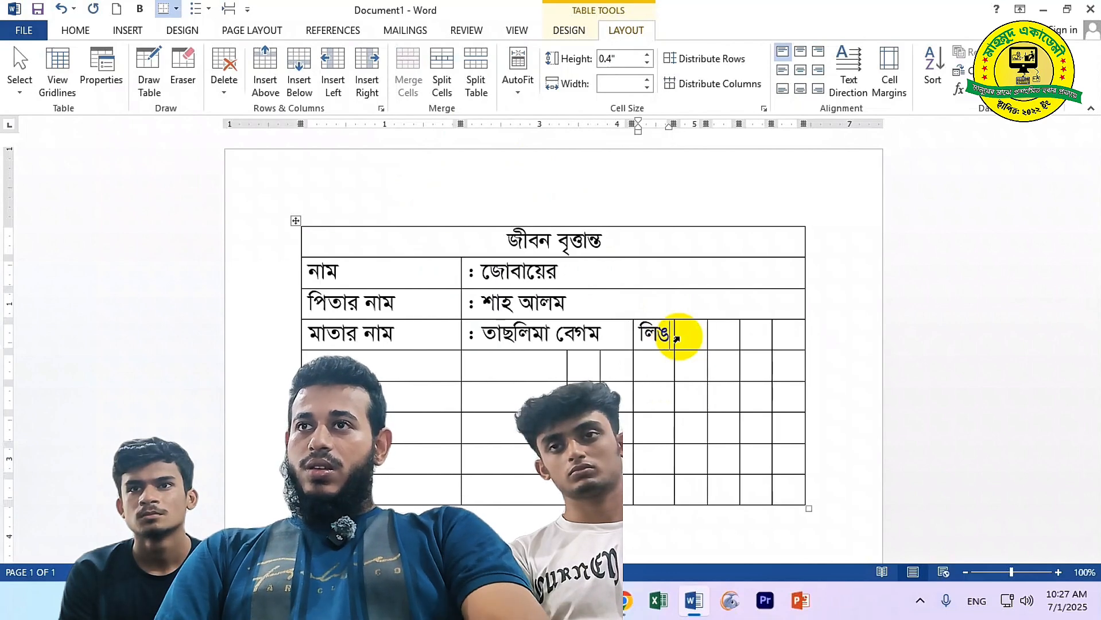
# Merge the empty cells to the right of লিঙ্গ into one cell reading ':পুরুষ'
pyautogui.press('Tab')
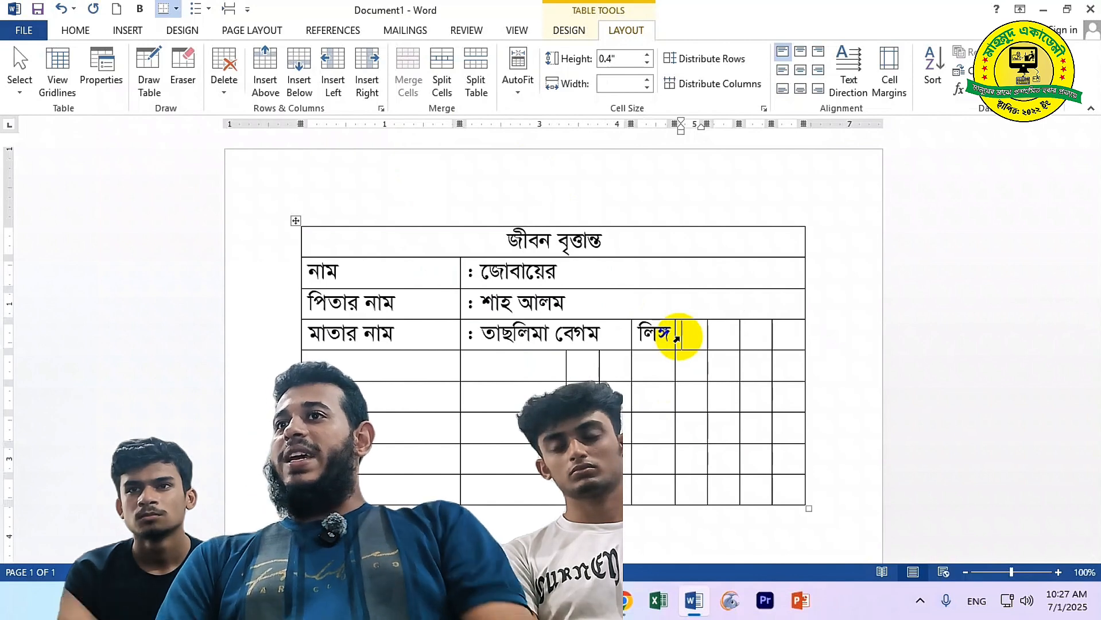
pyautogui.moveTo(680, 340); pyautogui.dragTo(791, 337)
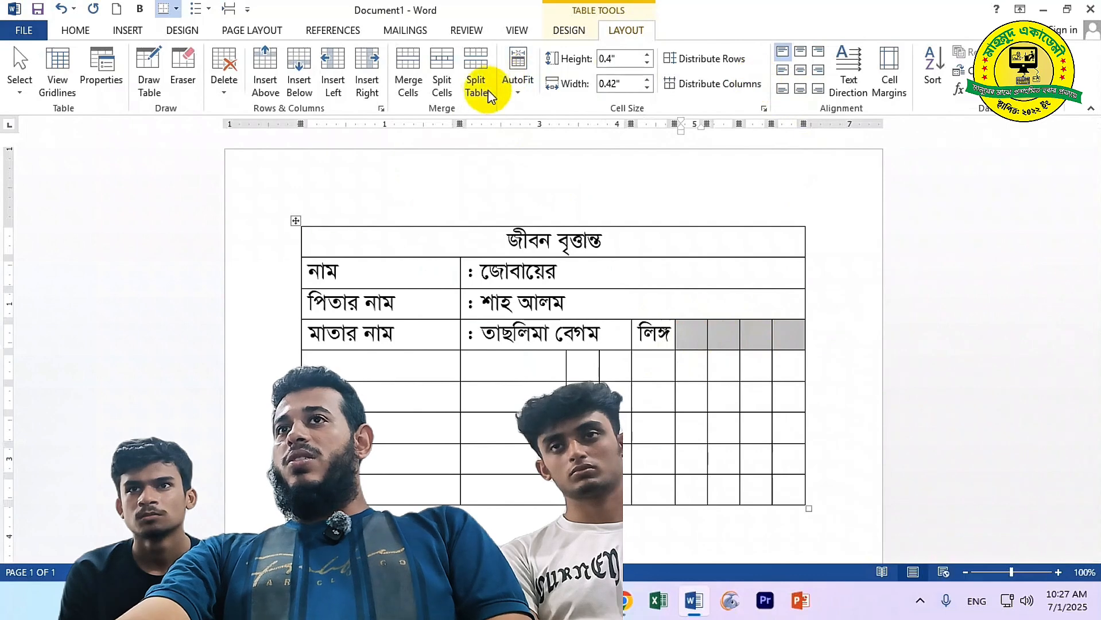
pyautogui.click(408, 73)
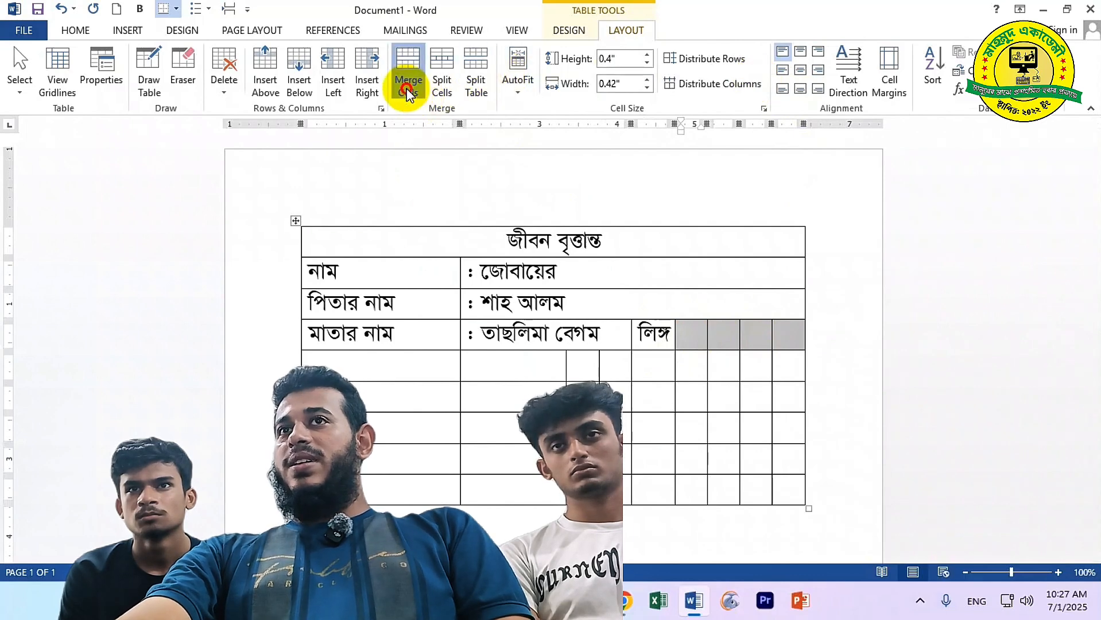
pyautogui.click(702, 336)
pyautogui.write(':')
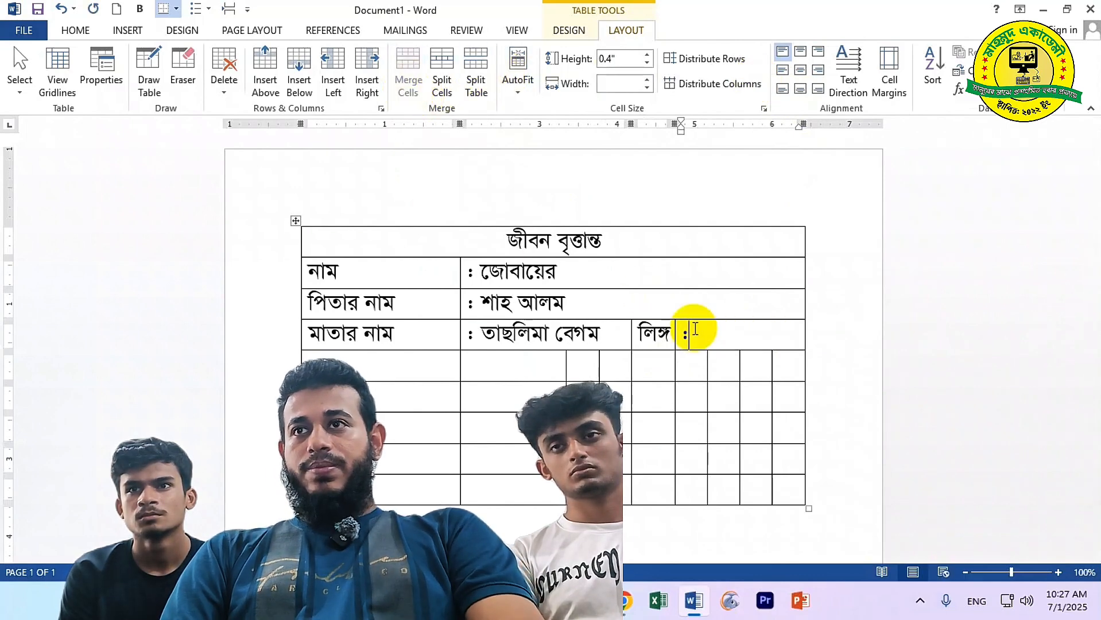
pyautogui.write('পুরুষ')
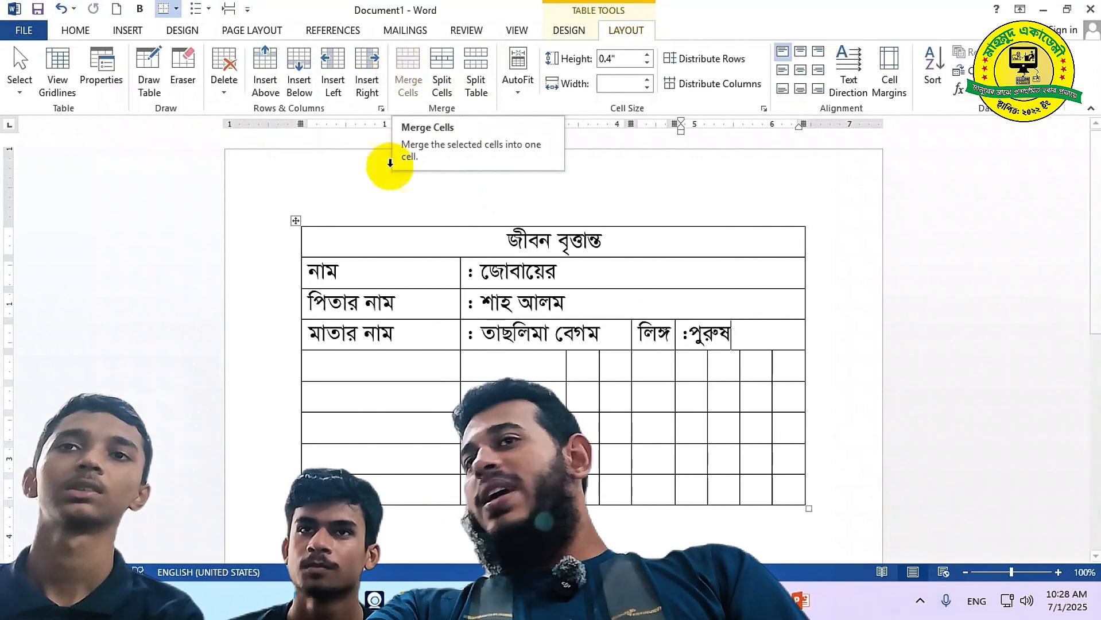
pyautogui.click(336, 368)
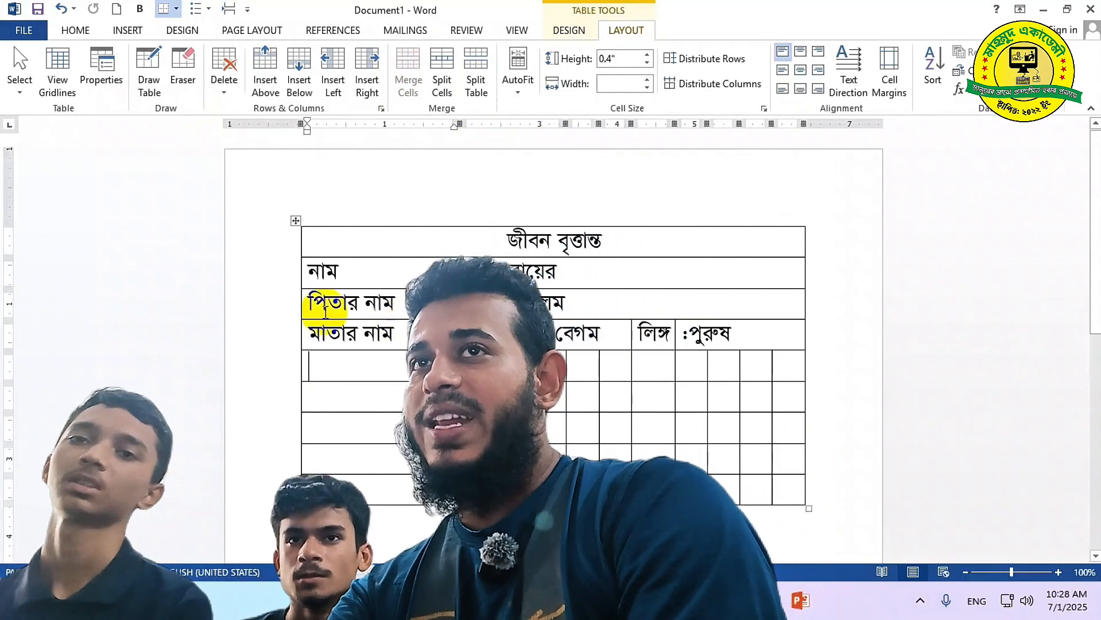
# Split the table at the row below মাতার নাম, separating the name rows from the grid
pyautogui.click(343, 273)
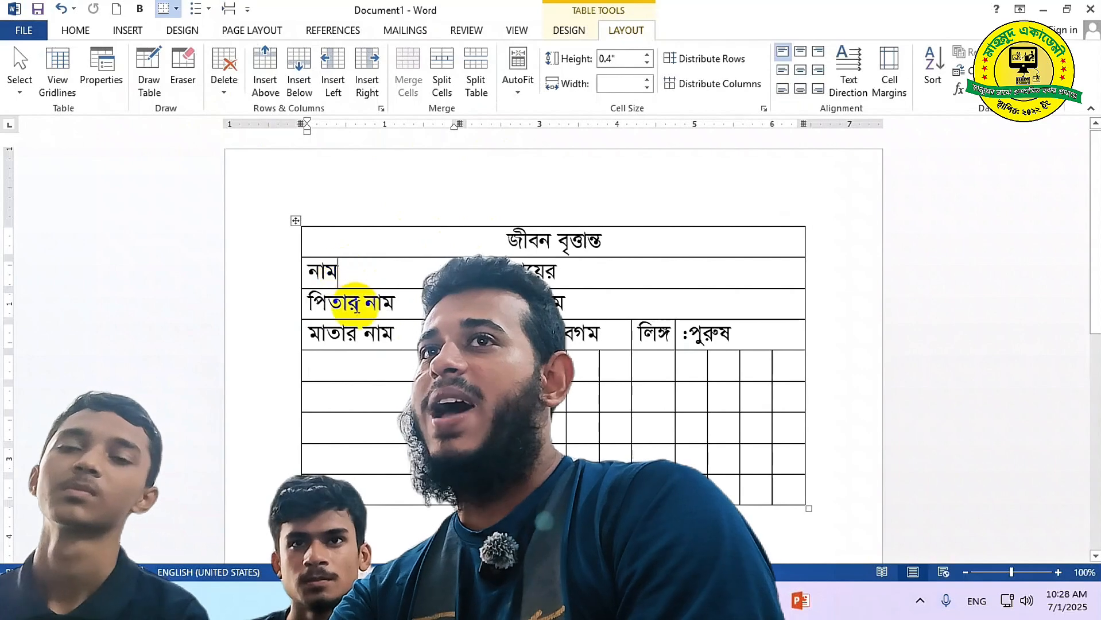
pyautogui.click(357, 304)
pyautogui.click(358, 332)
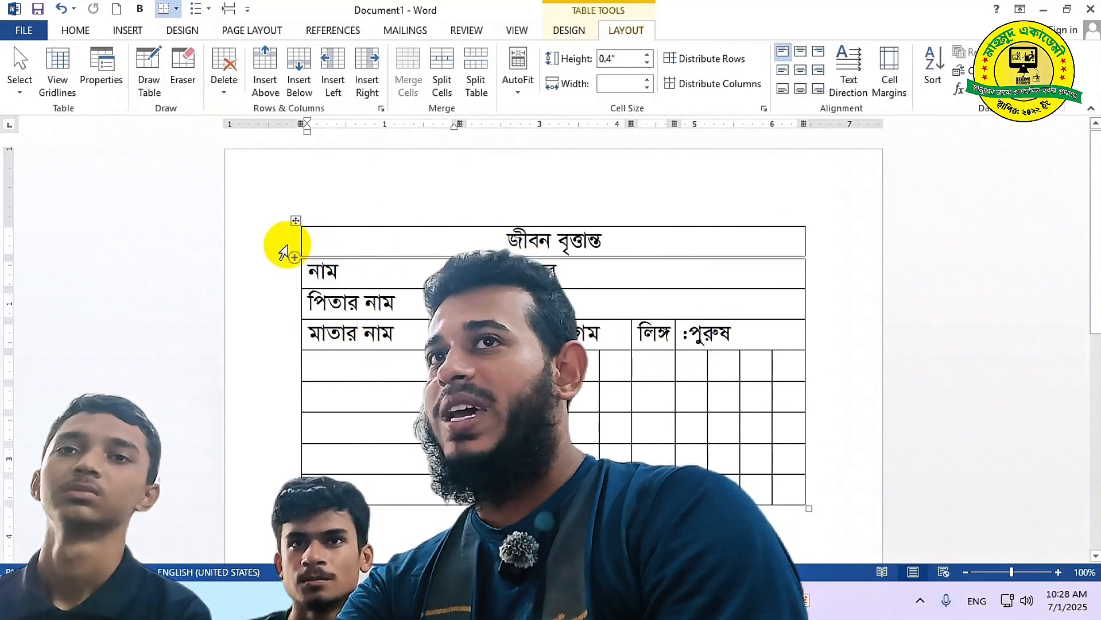
pyautogui.click(375, 224)
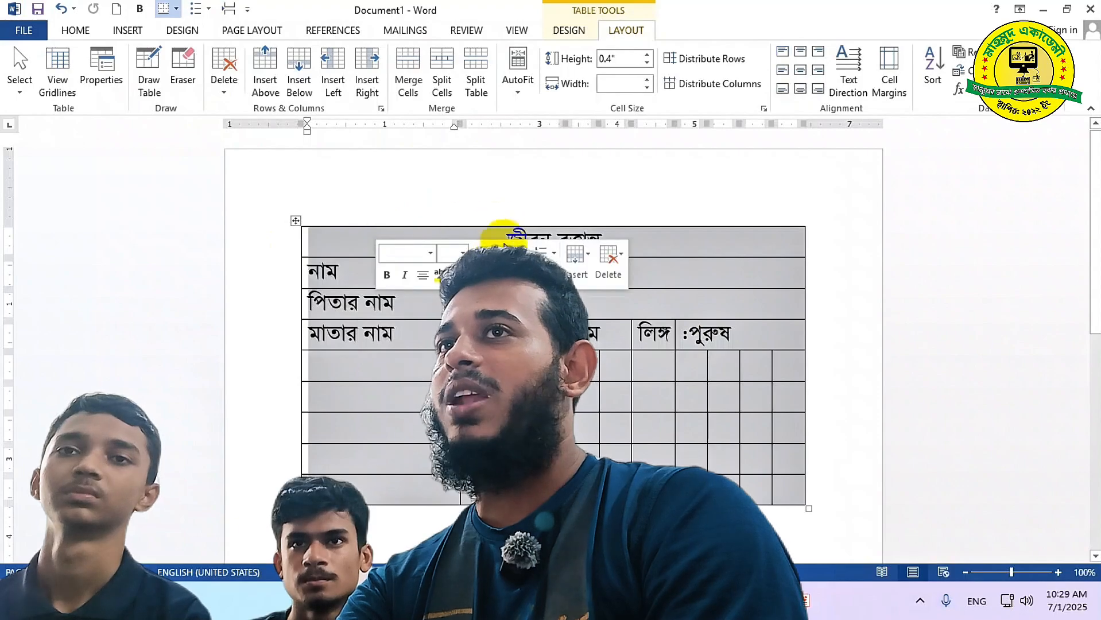
pyautogui.click(500, 396)
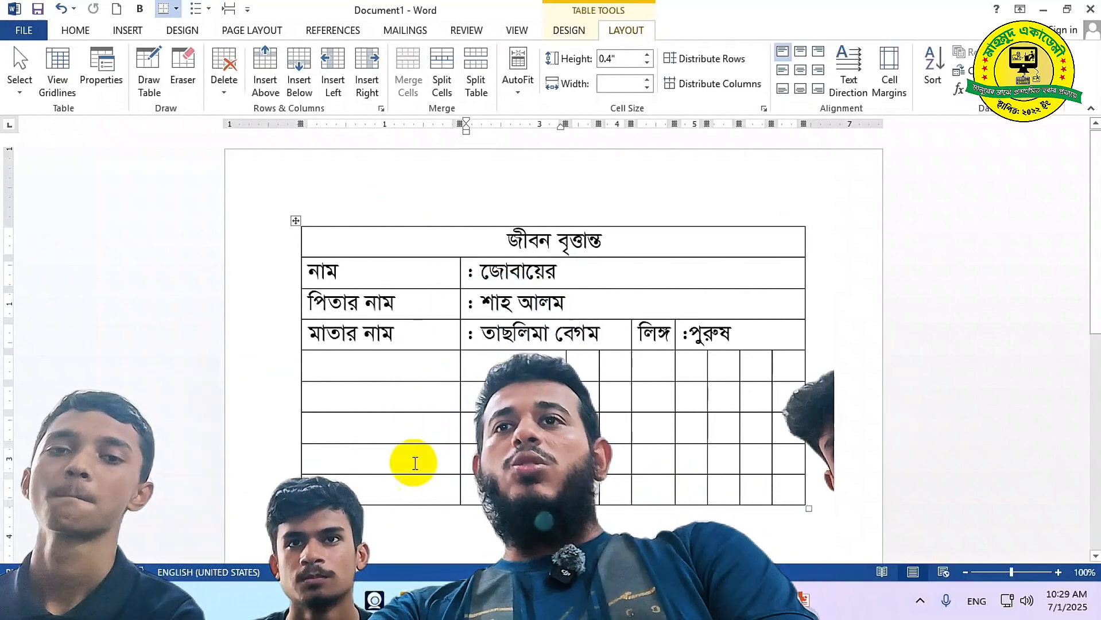
pyautogui.click(377, 242)
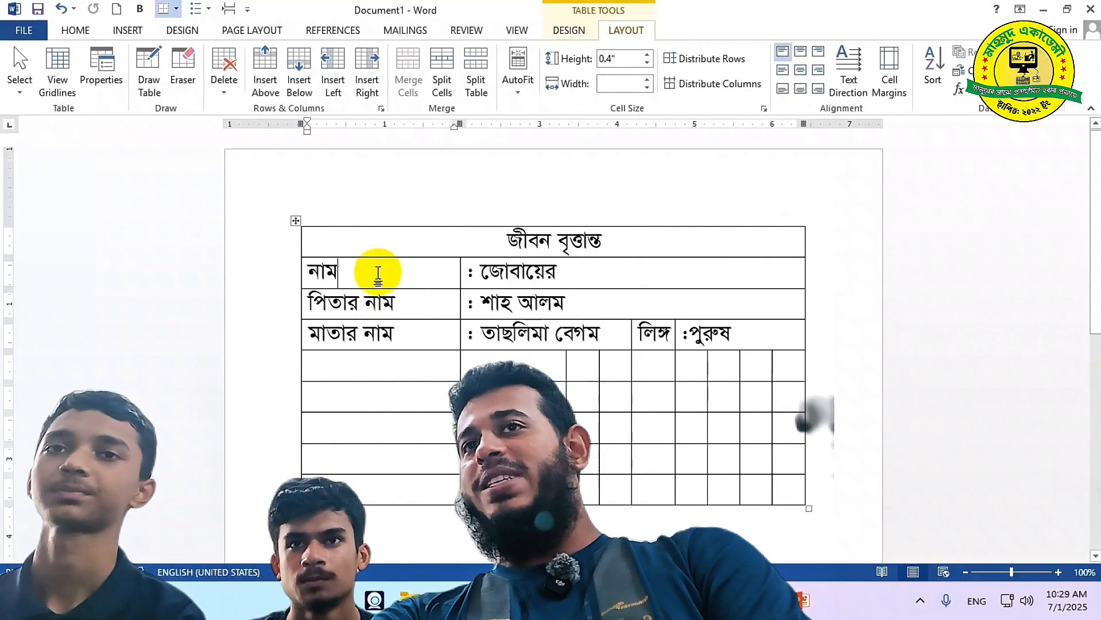
pyautogui.click(393, 331)
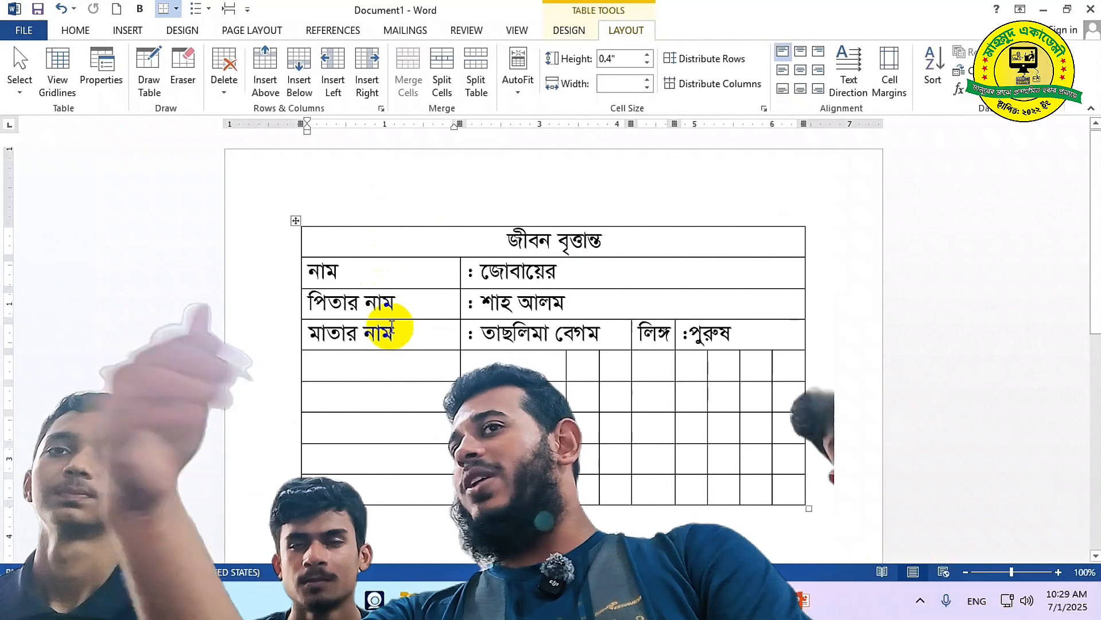
pyautogui.click(438, 369)
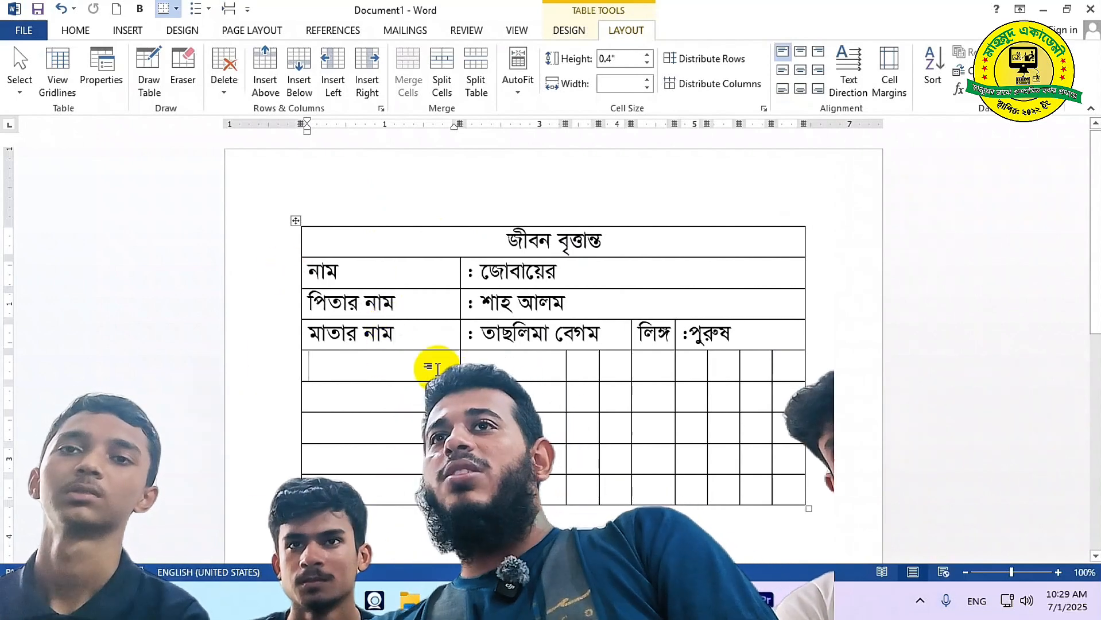
pyautogui.click(470, 85)
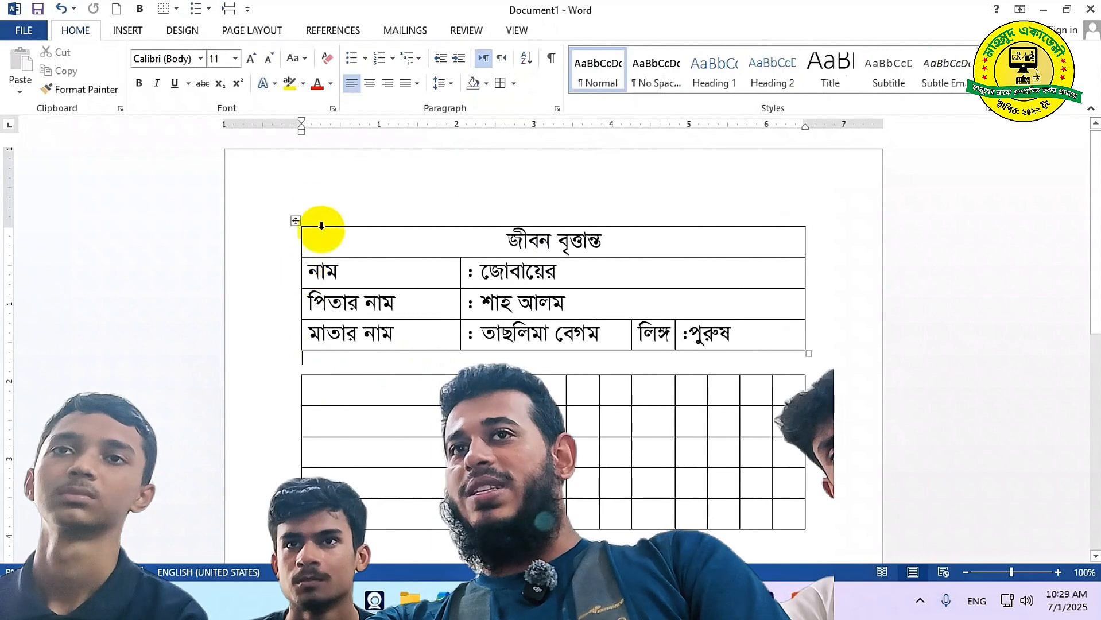
# Rejoin the two tables by deleting the gap between them, then split them again below মাতার নাম
pyautogui.click(296, 220)
pyautogui.click(342, 388)
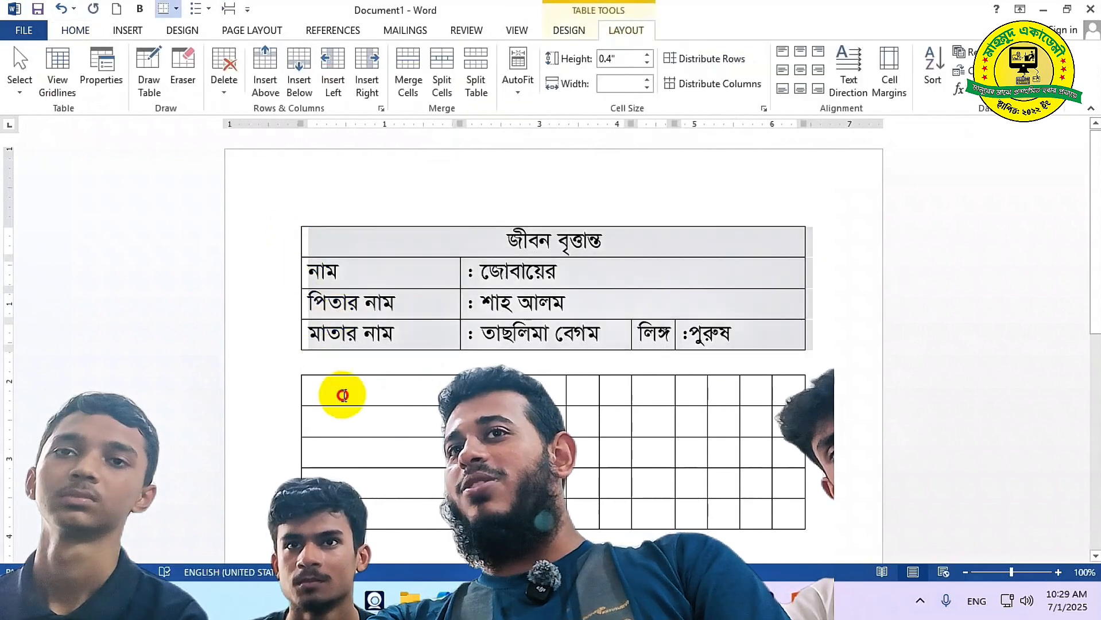
pyautogui.click(342, 363)
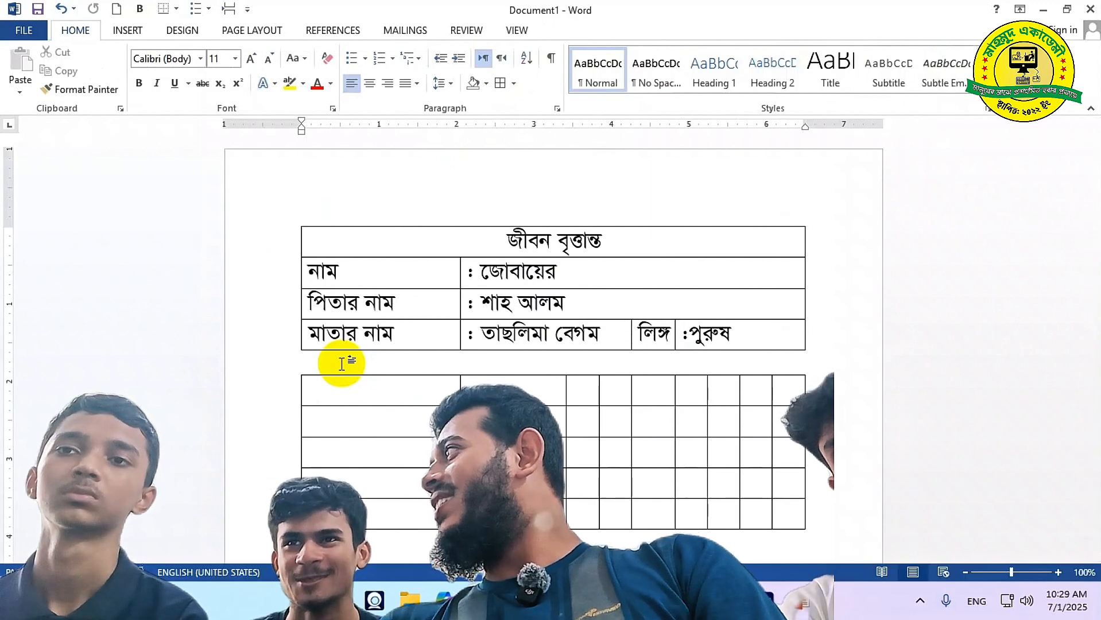
pyautogui.press('Delete')
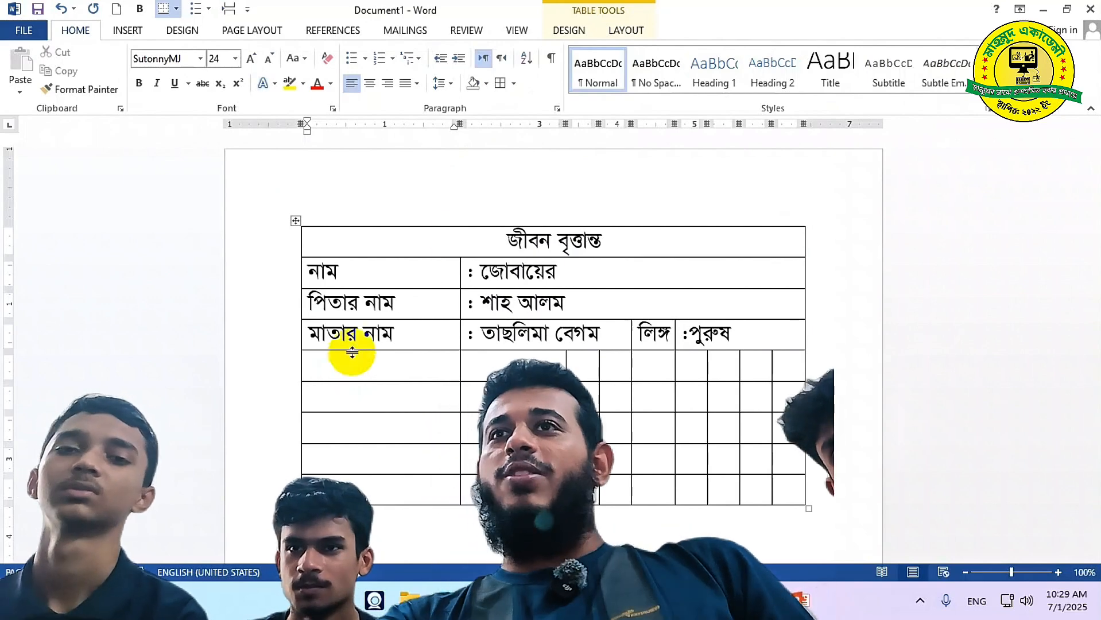
pyautogui.click(625, 35)
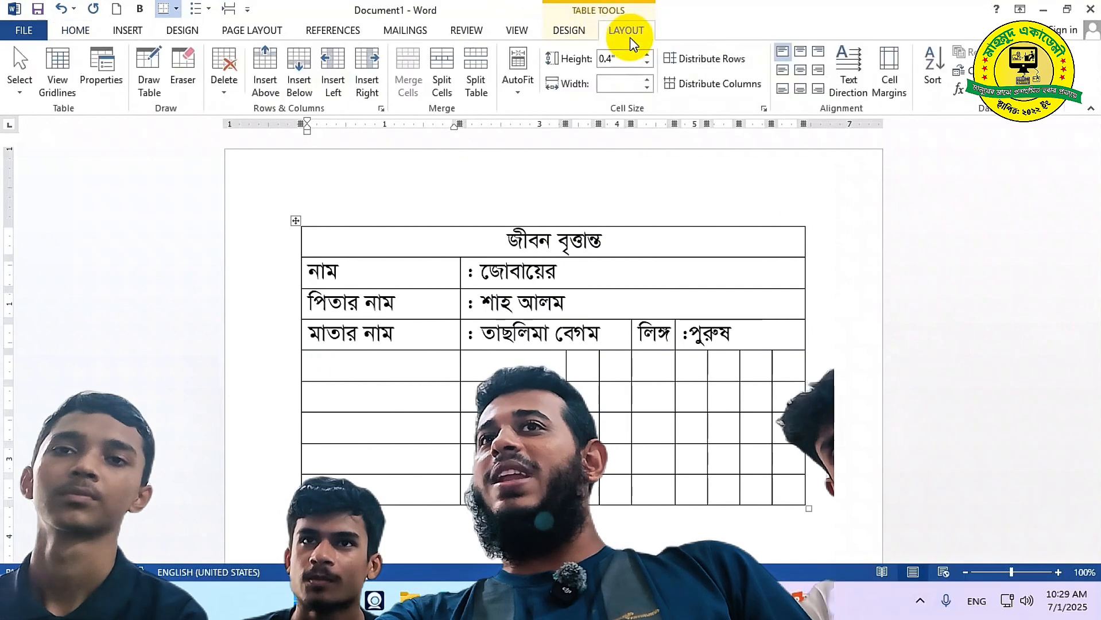
pyautogui.click(474, 83)
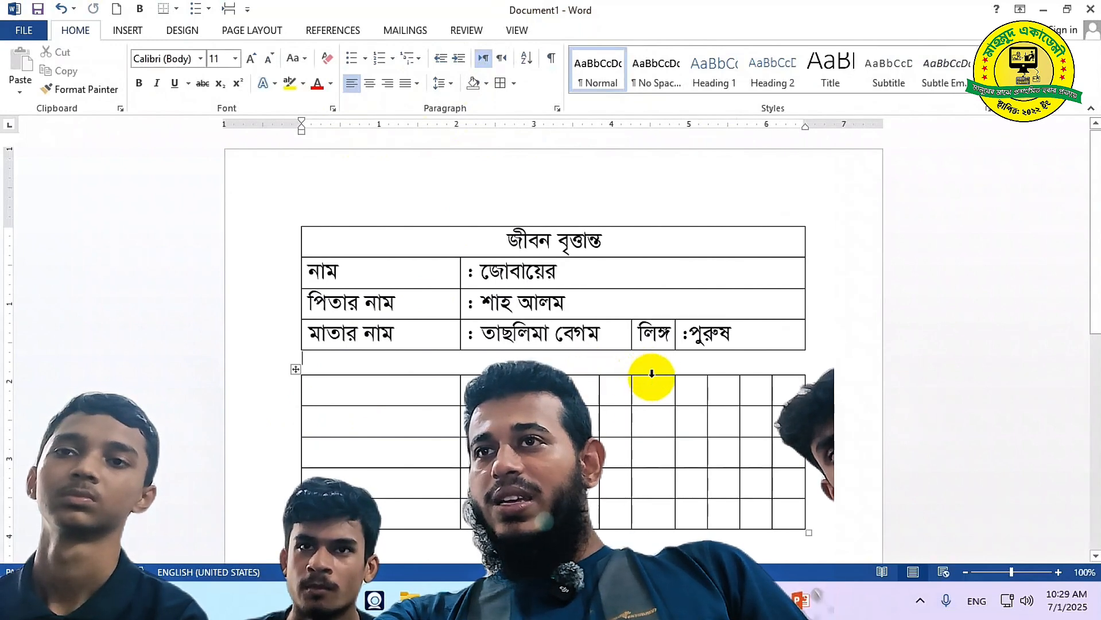
# Delete the lower table's last five columns and stretch it to the upper table's width, keeping both tables separate
pyautogui.moveTo(652, 373); pyautogui.dragTo(782, 386)
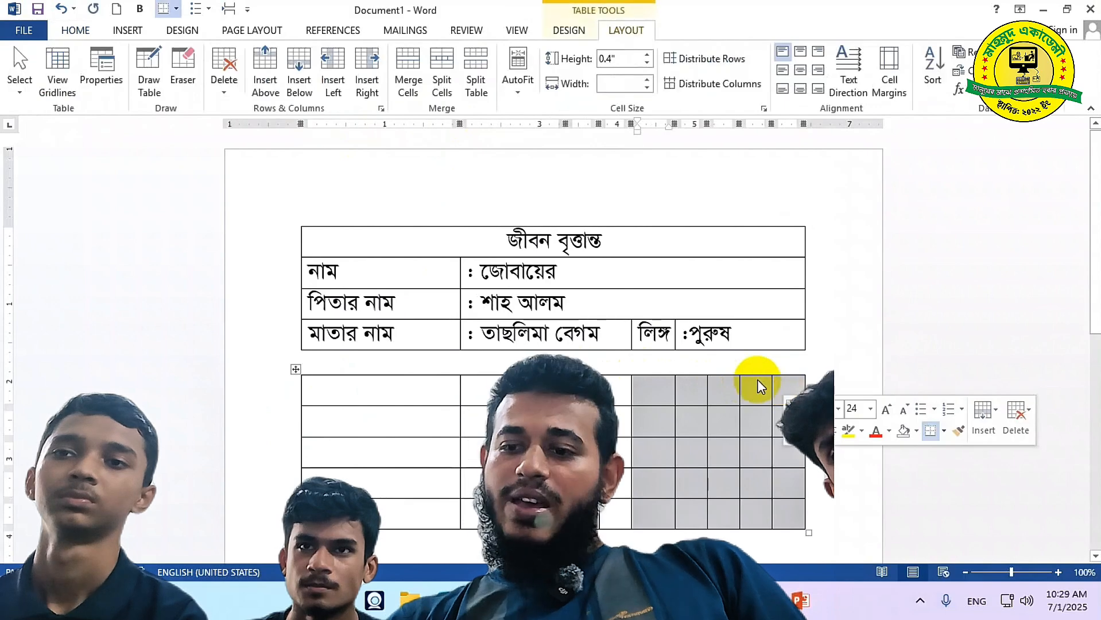
pyautogui.press('BackSpace')
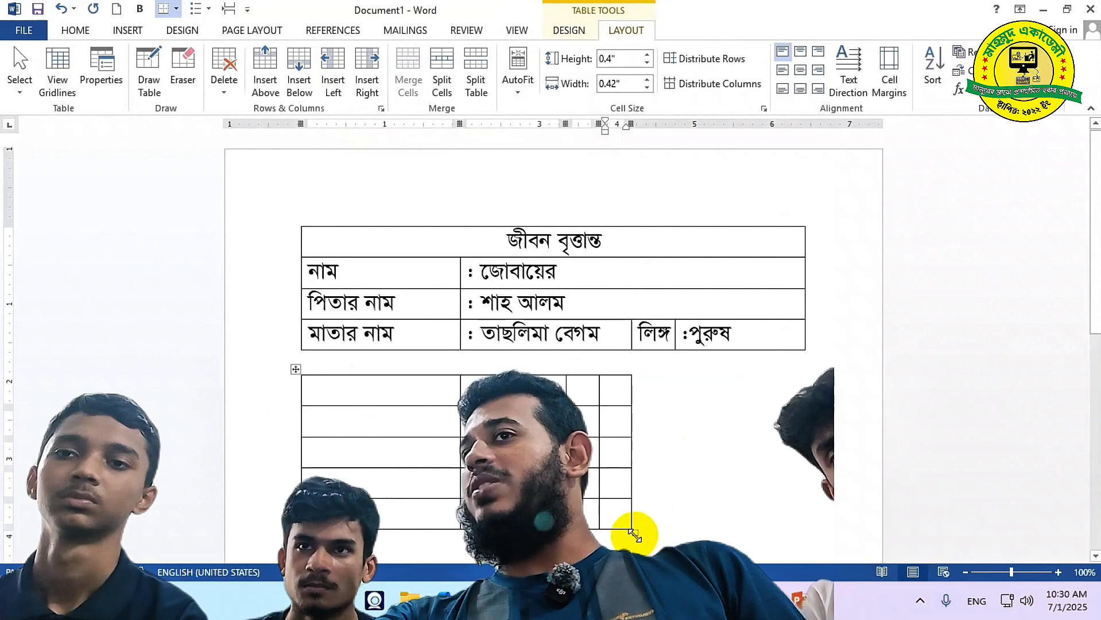
pyautogui.moveTo(636, 536); pyautogui.dragTo(804, 518)
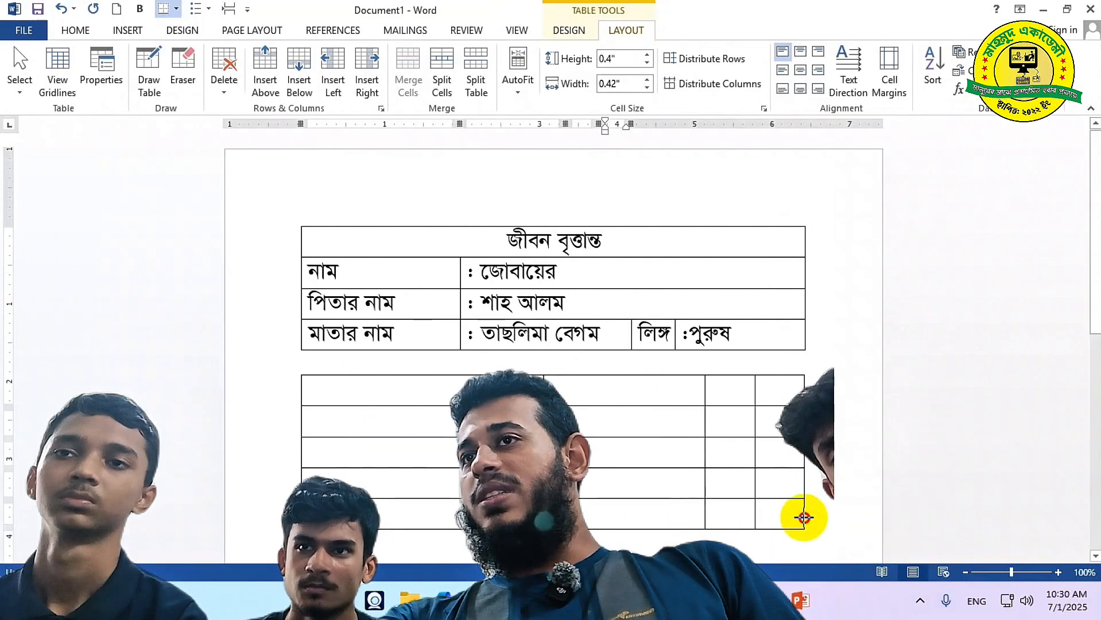
pyautogui.click(343, 364)
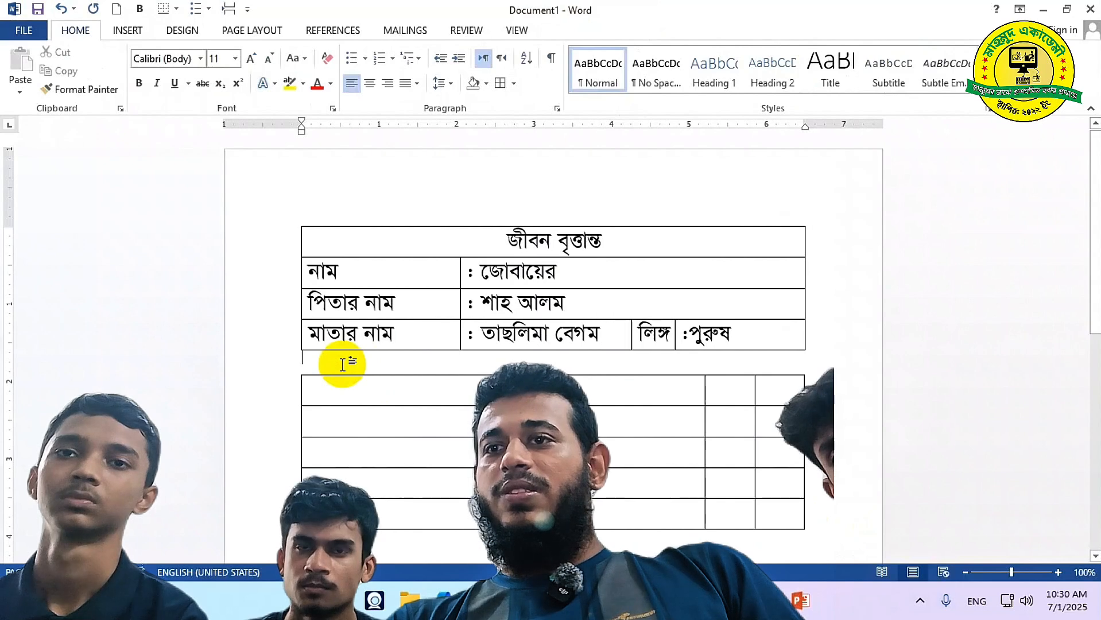
pyautogui.press('Delete')
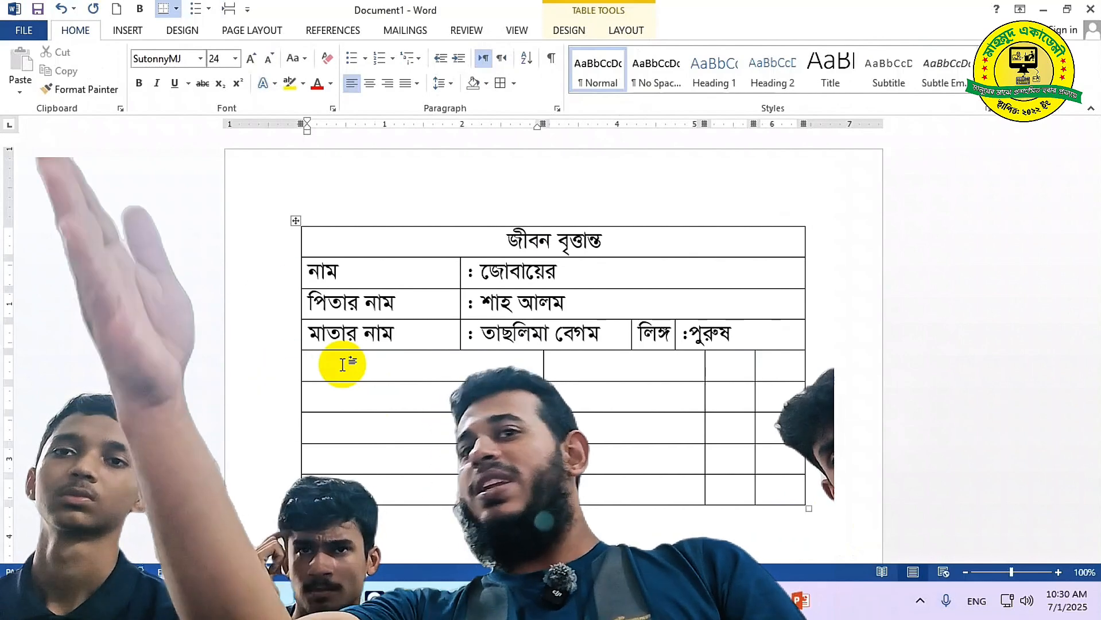
pyautogui.hotkey('ctrl', 'z')
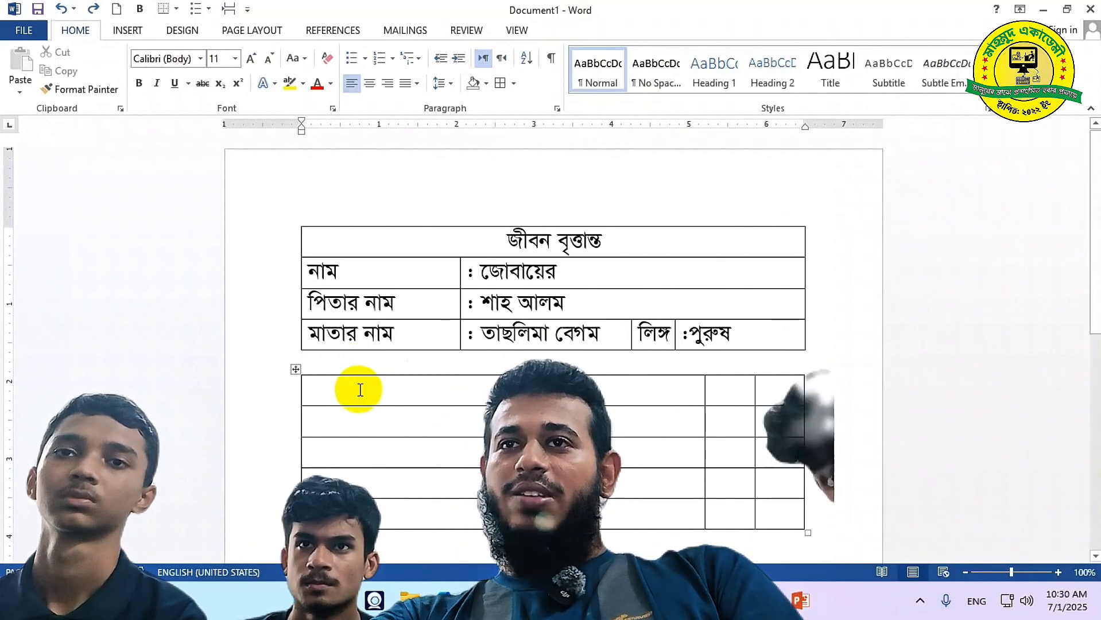
pyautogui.click(357, 385)
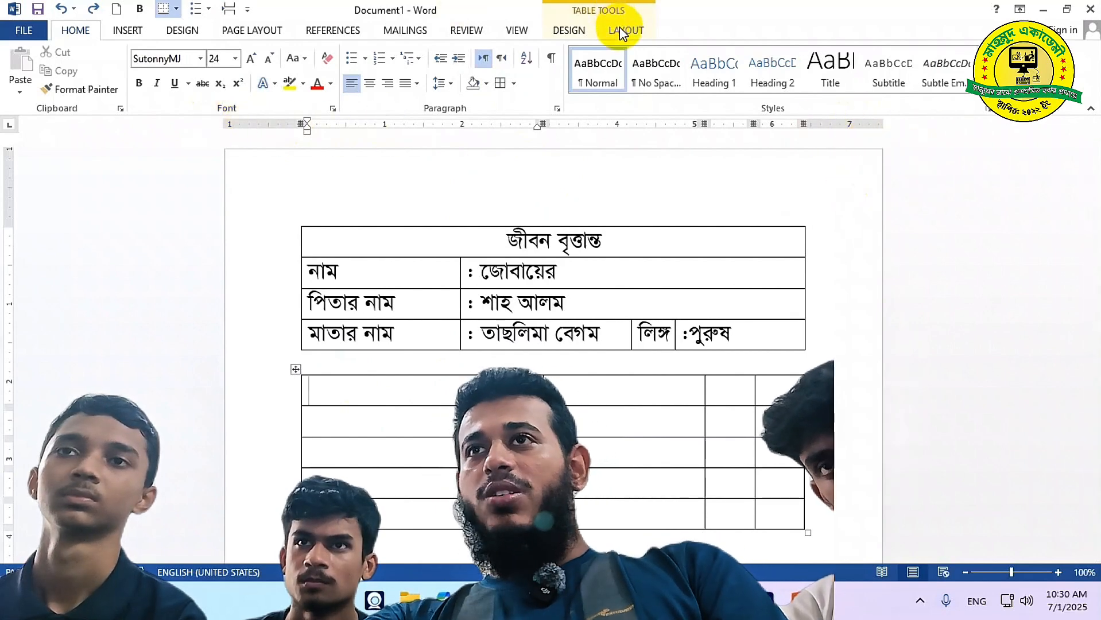
pyautogui.click(516, 30)
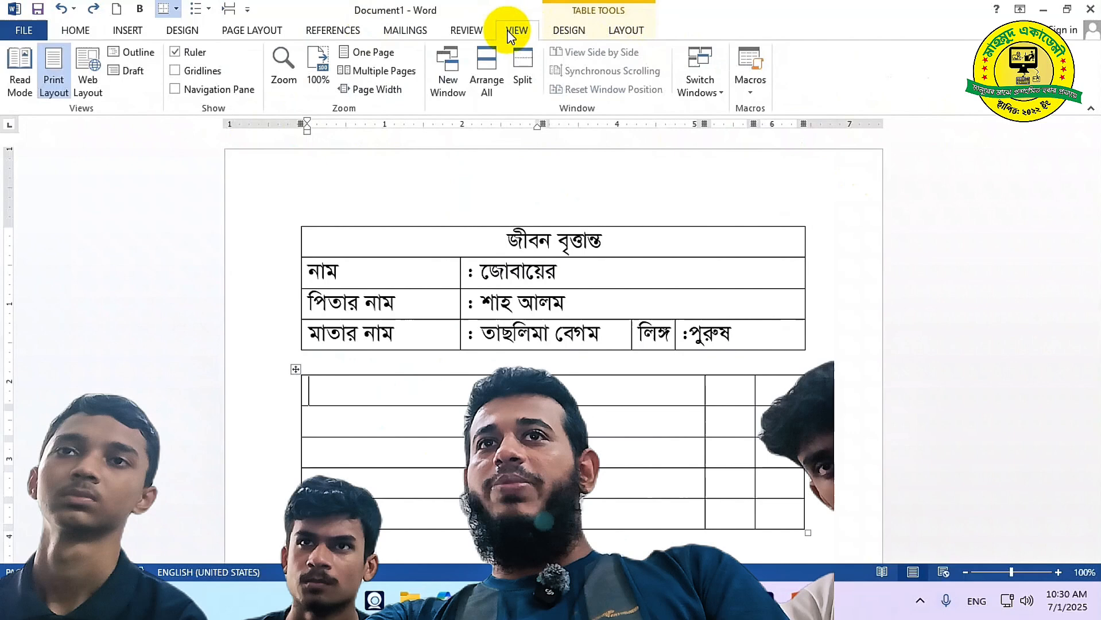
# Turn the ruler off and on again, then narrow the lower table's first three columns to even out the widths
pyautogui.click(186, 53)
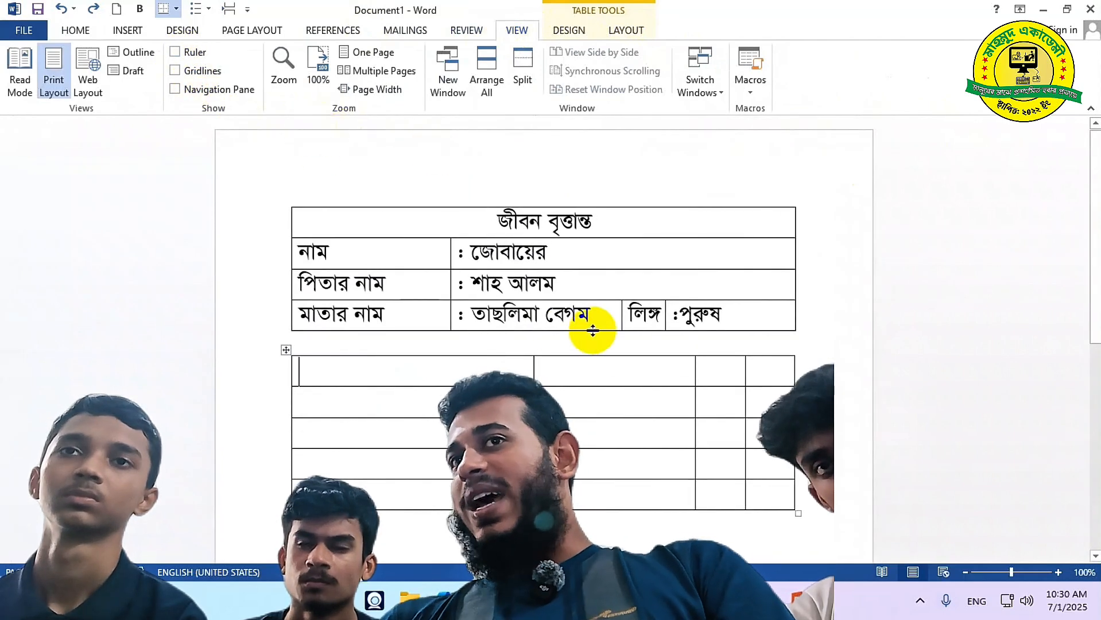
pyautogui.click(175, 53)
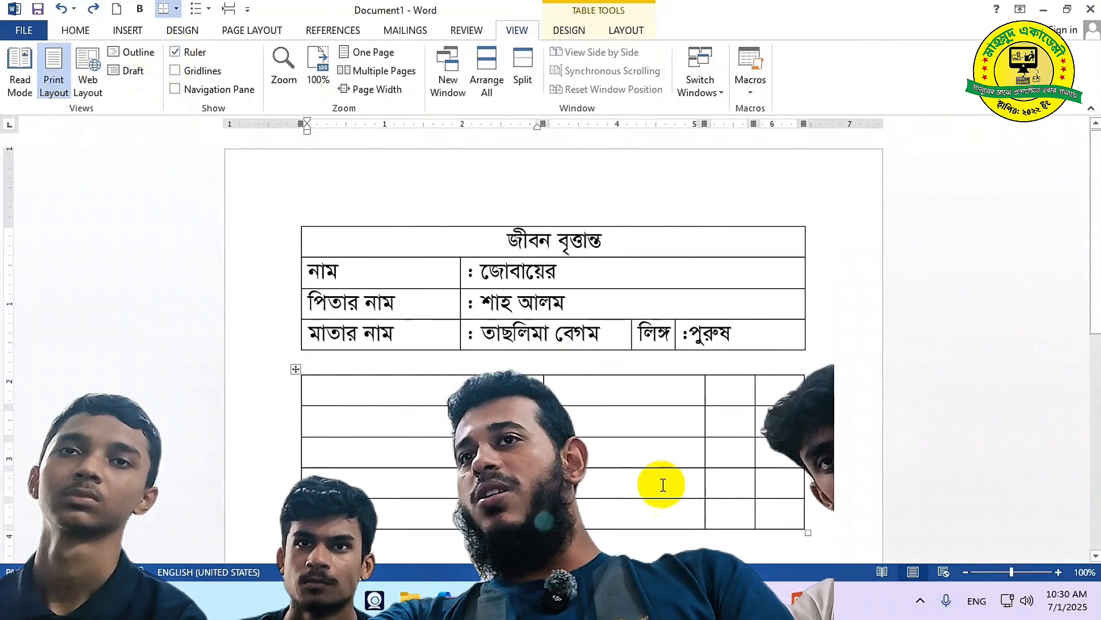
pyautogui.moveTo(544, 432); pyautogui.dragTo(461, 422)
pyautogui.moveTo(705, 396); pyautogui.dragTo(620, 398)
pyautogui.moveTo(753, 415); pyautogui.dragTo(704, 411)
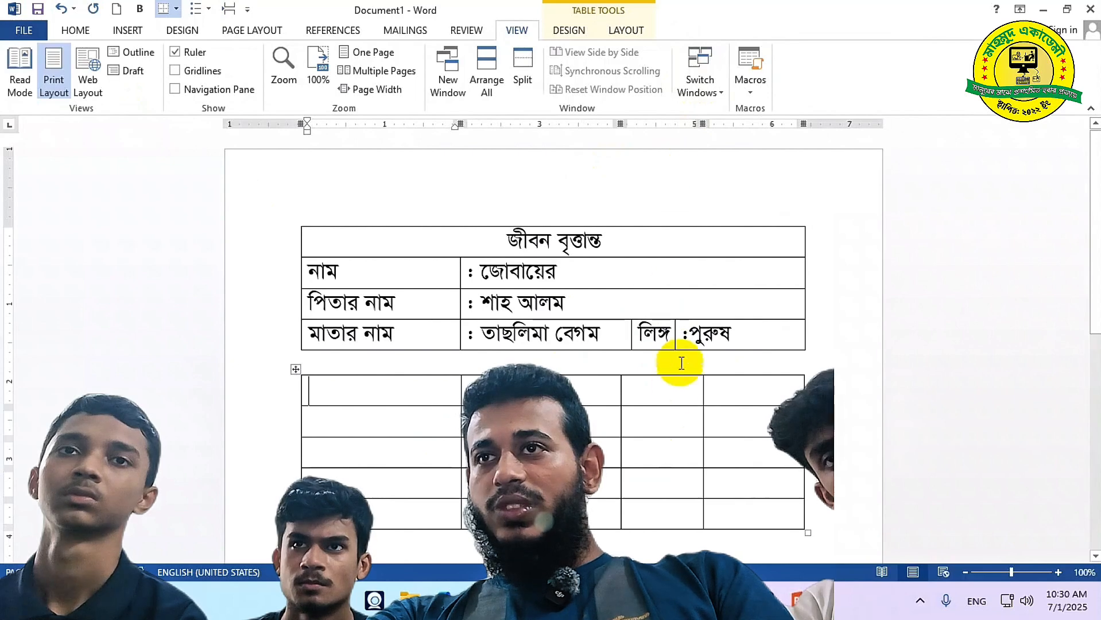
pyautogui.click(673, 339)
pyautogui.click(517, 343)
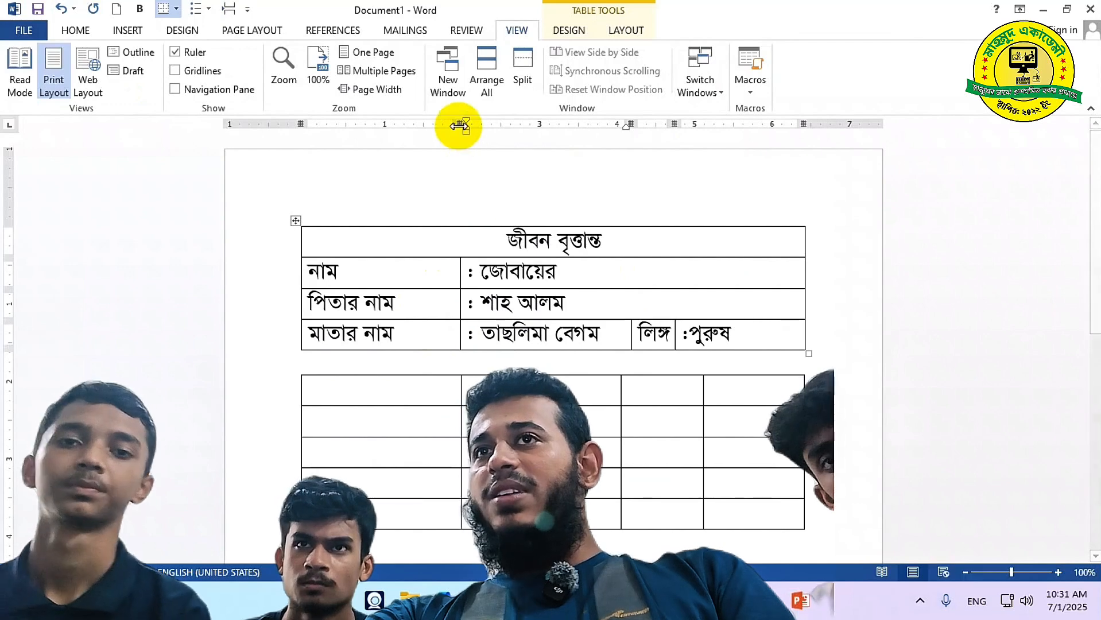
# Narrow the upper table's first column, widen the লিঙ্গ column, and drag the table's right edge out to full width
pyautogui.click(409, 301)
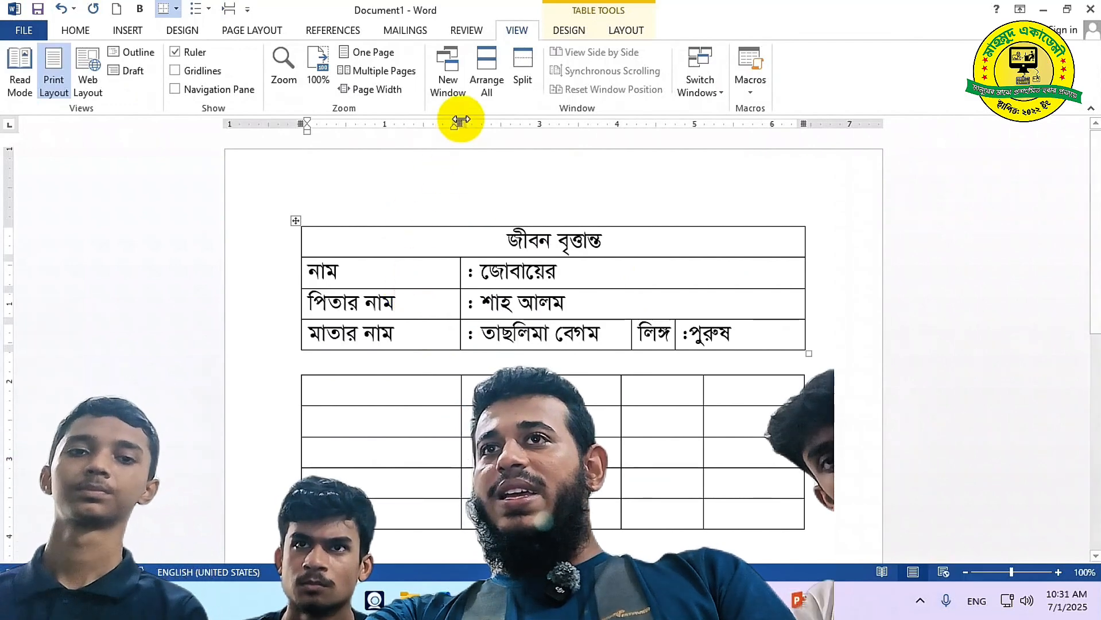
pyautogui.moveTo(457, 124); pyautogui.dragTo(406, 124)
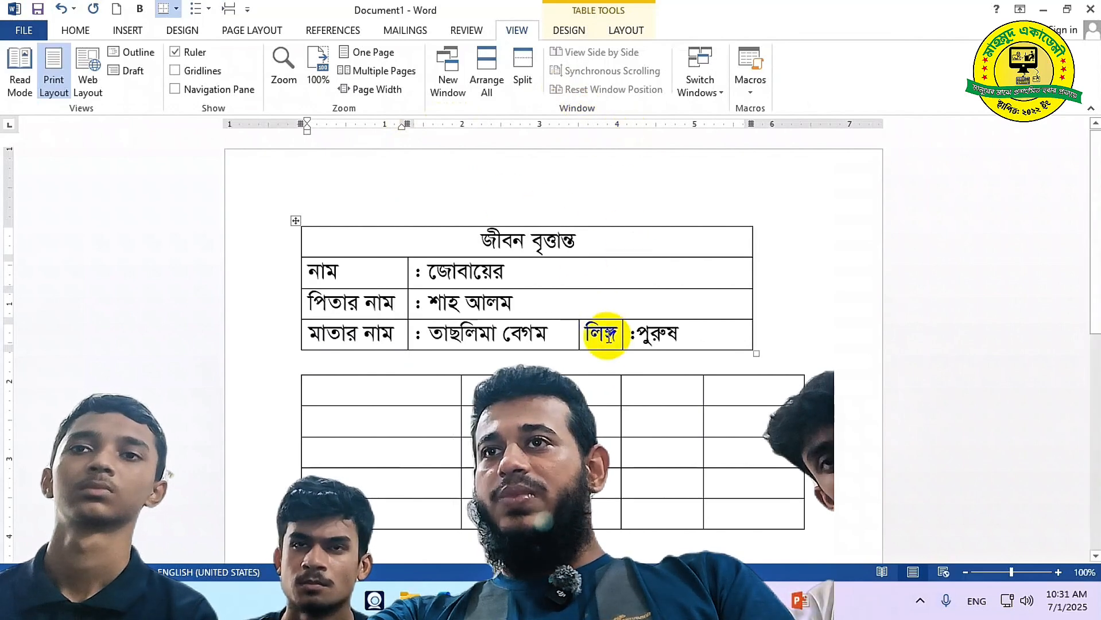
pyautogui.click(604, 332)
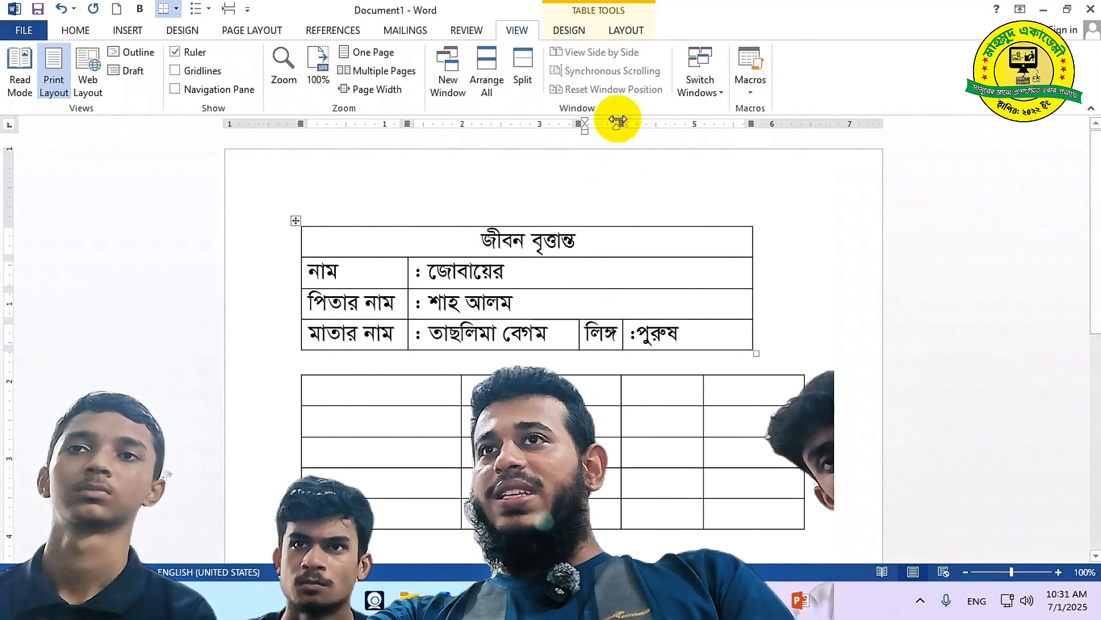
pyautogui.moveTo(619, 123); pyautogui.dragTo(653, 123)
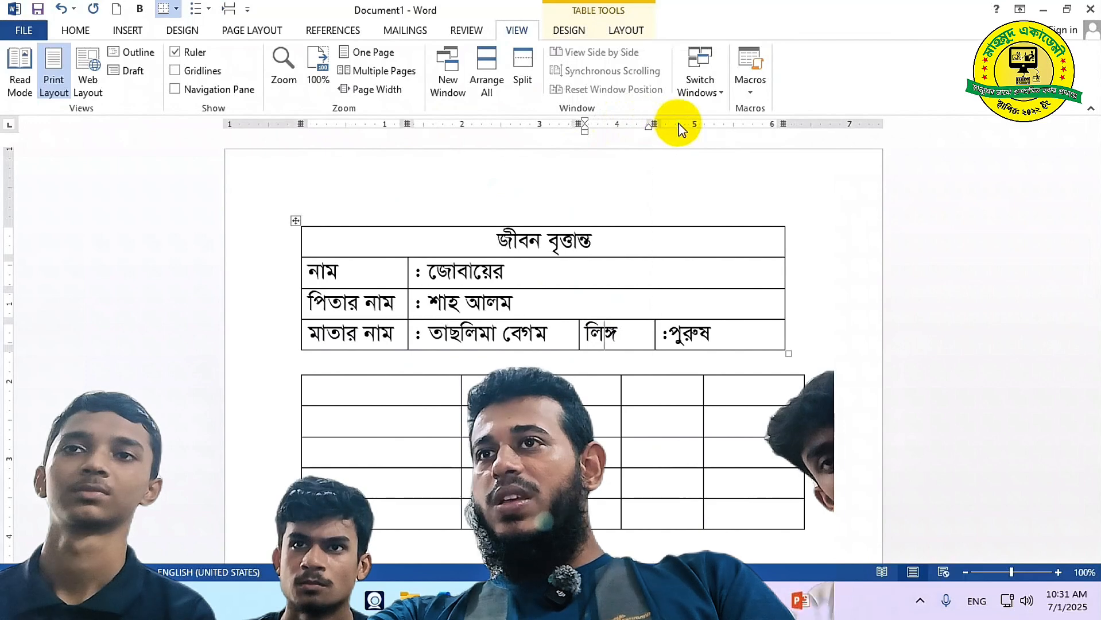
pyautogui.moveTo(785, 124); pyautogui.dragTo(804, 126)
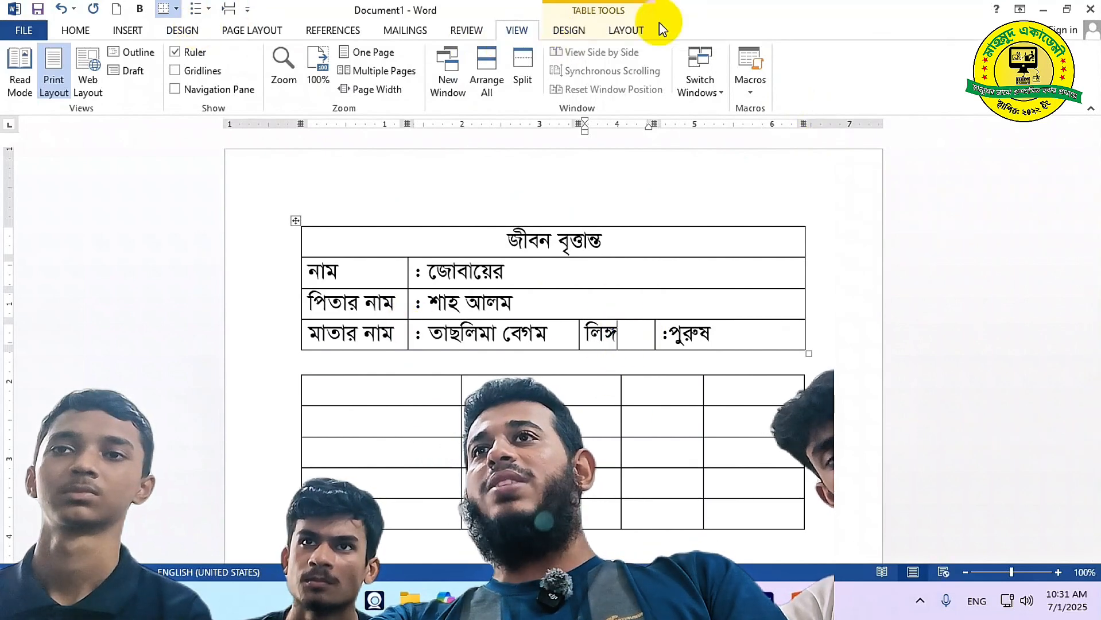
pyautogui.click(632, 29)
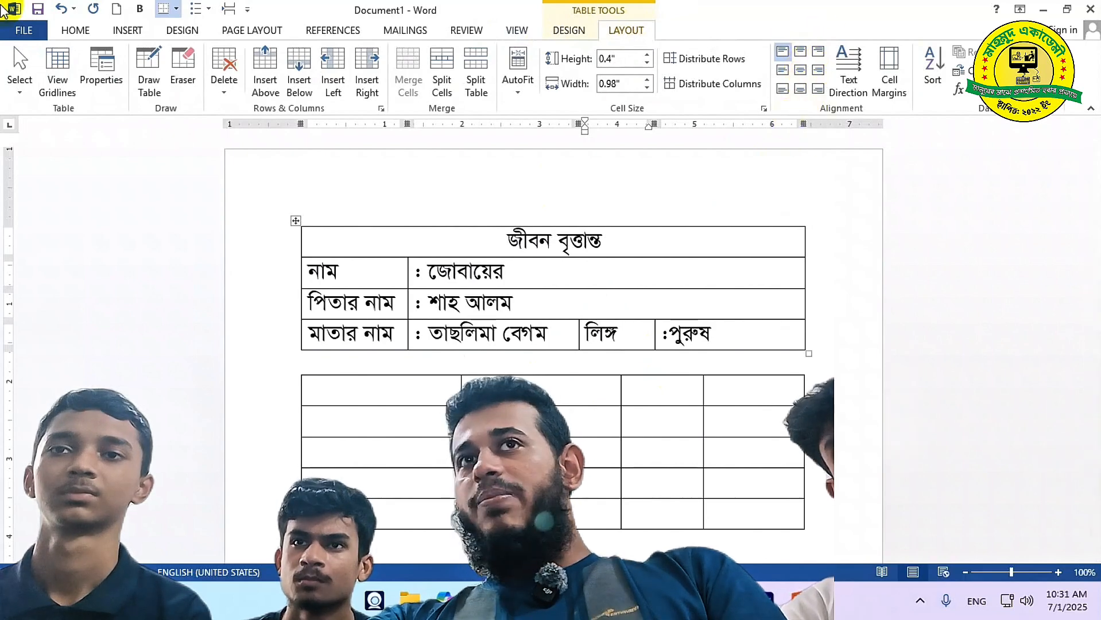
# Make the মাতার নাম row taller and move লিঙ্গ down one line, left-aligned in its cell
pyautogui.click(79, 29)
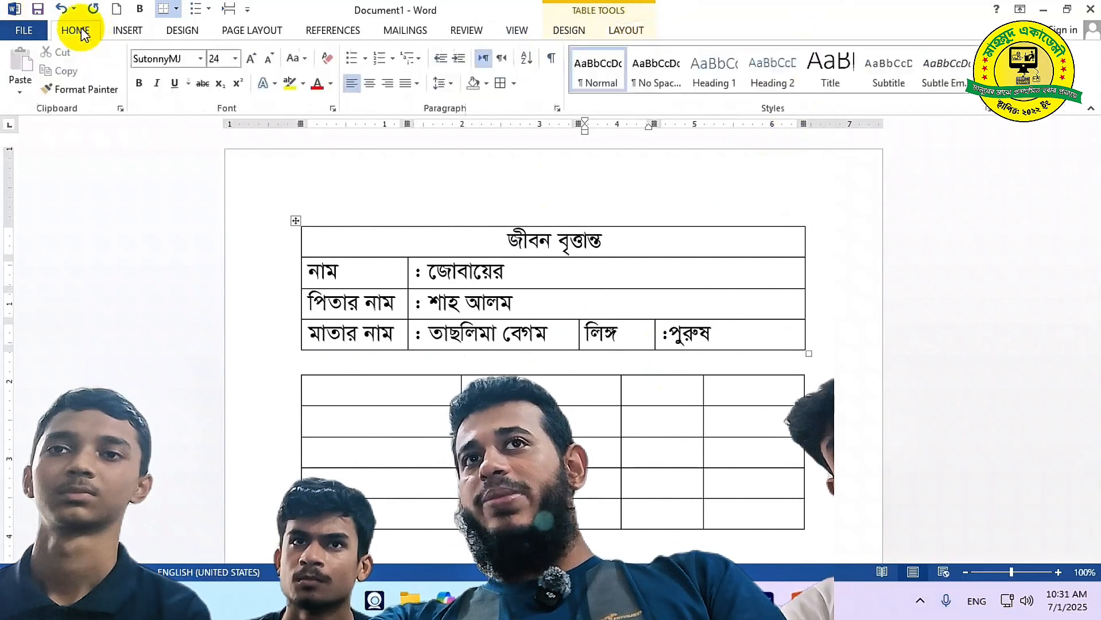
pyautogui.click(370, 84)
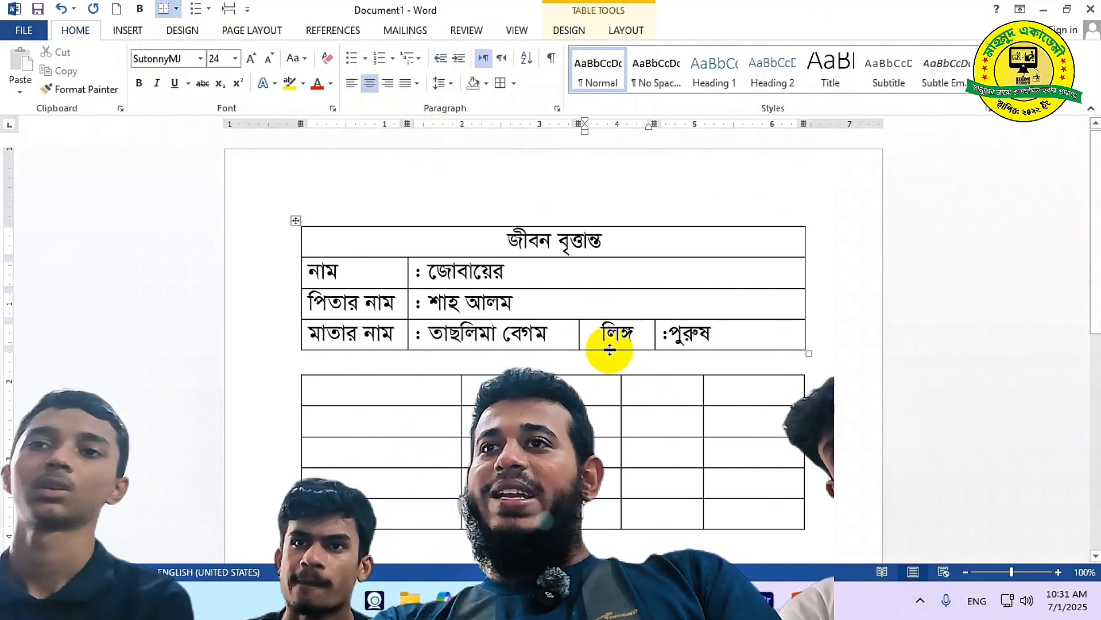
pyautogui.moveTo(610, 350); pyautogui.dragTo(612, 405)
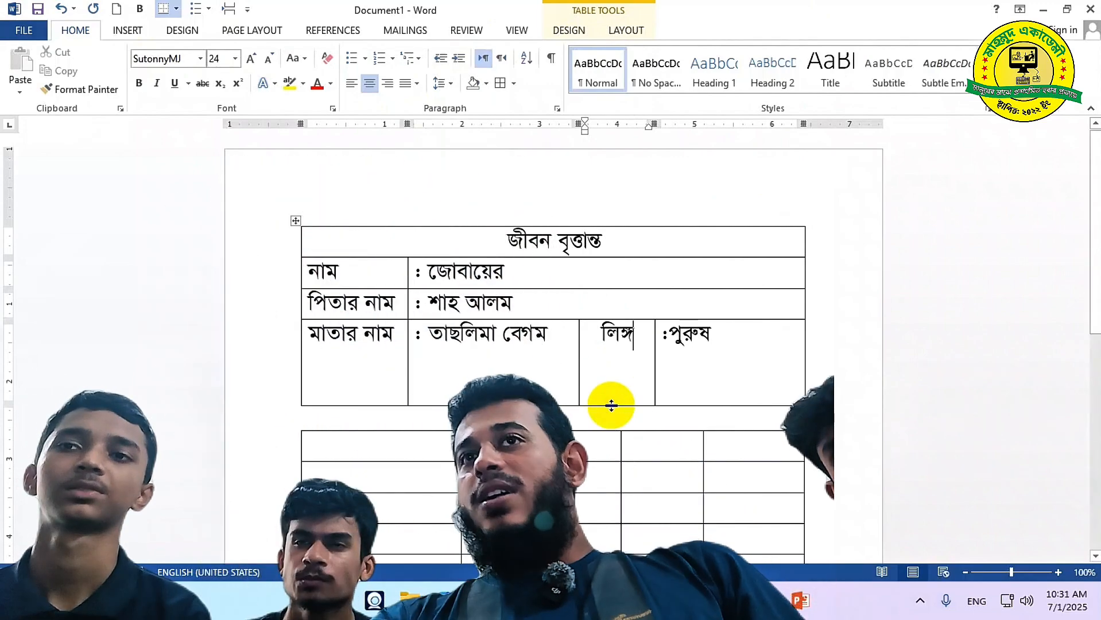
pyautogui.click(623, 368)
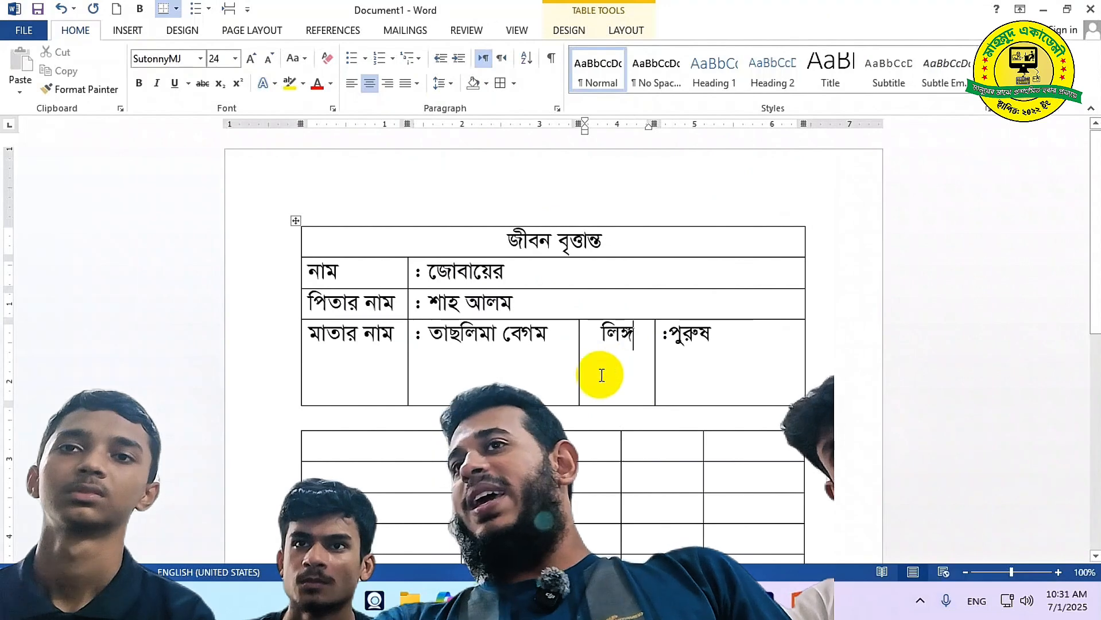
pyautogui.click(600, 335)
pyautogui.press('Return')
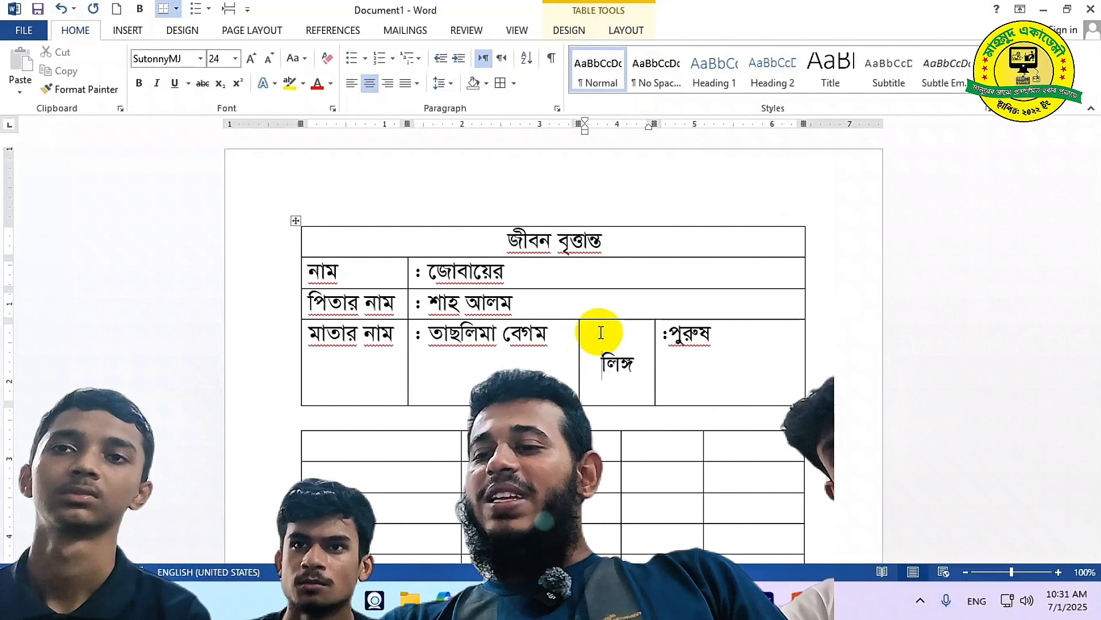
pyautogui.hotkey('ctrl', 'l')
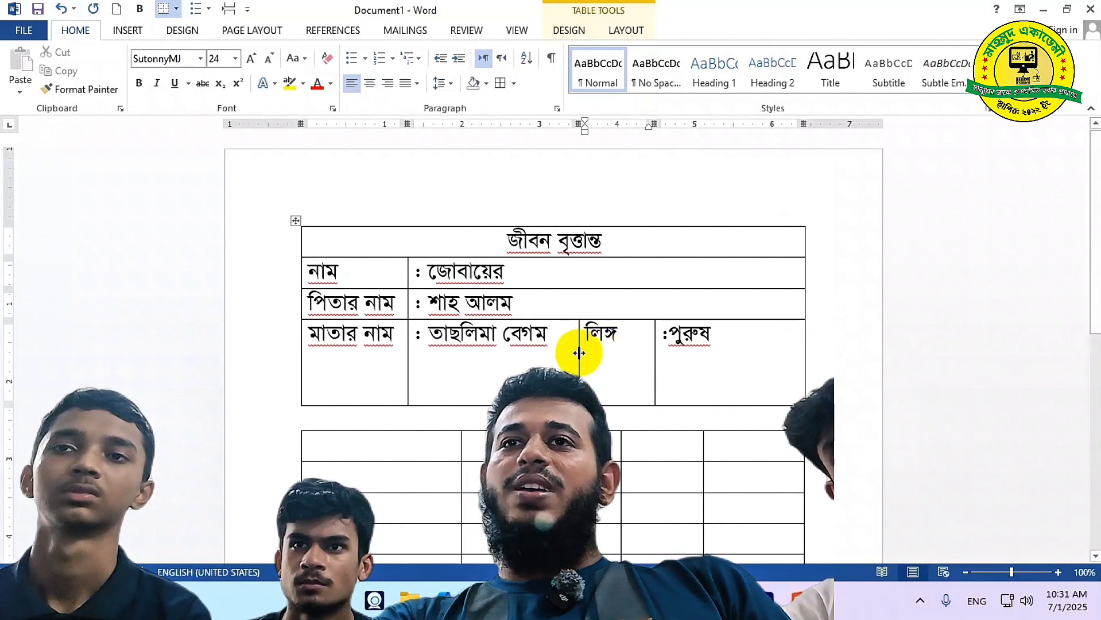
pyautogui.click(265, 359)
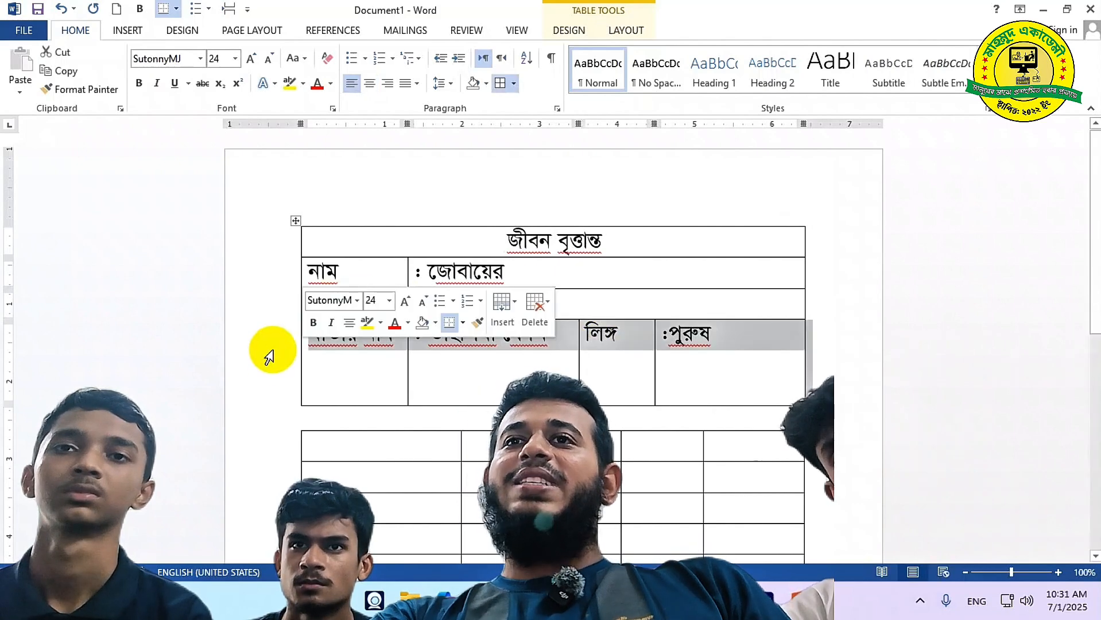
pyautogui.click(617, 29)
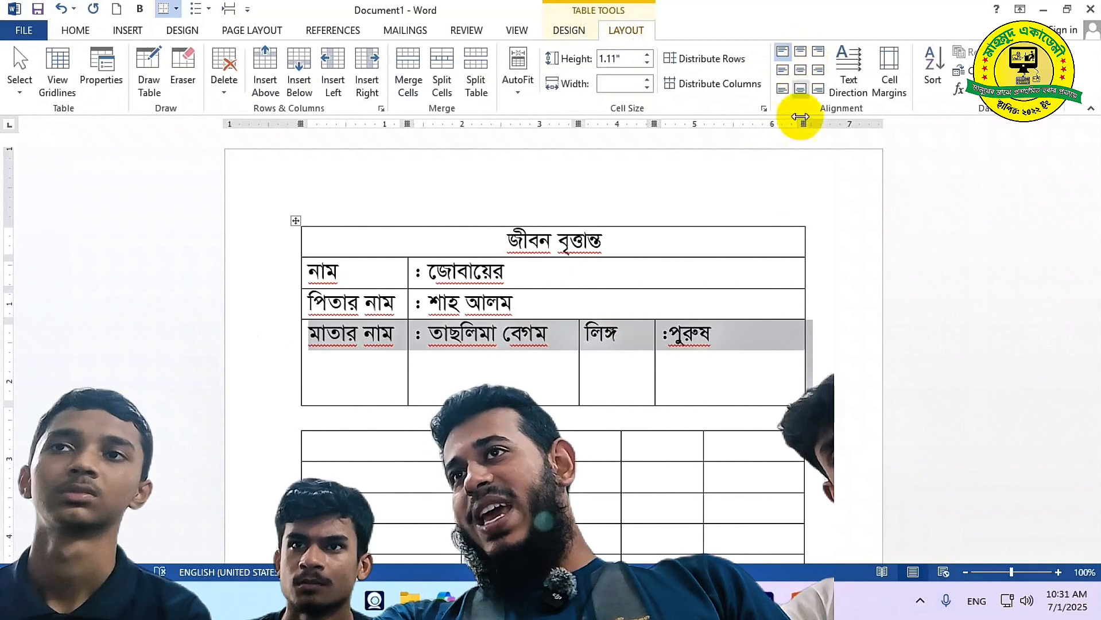
# Centre the row's text, enlarge the row, top-left align it, and push :পুরুষ down a line
pyautogui.click(800, 70)
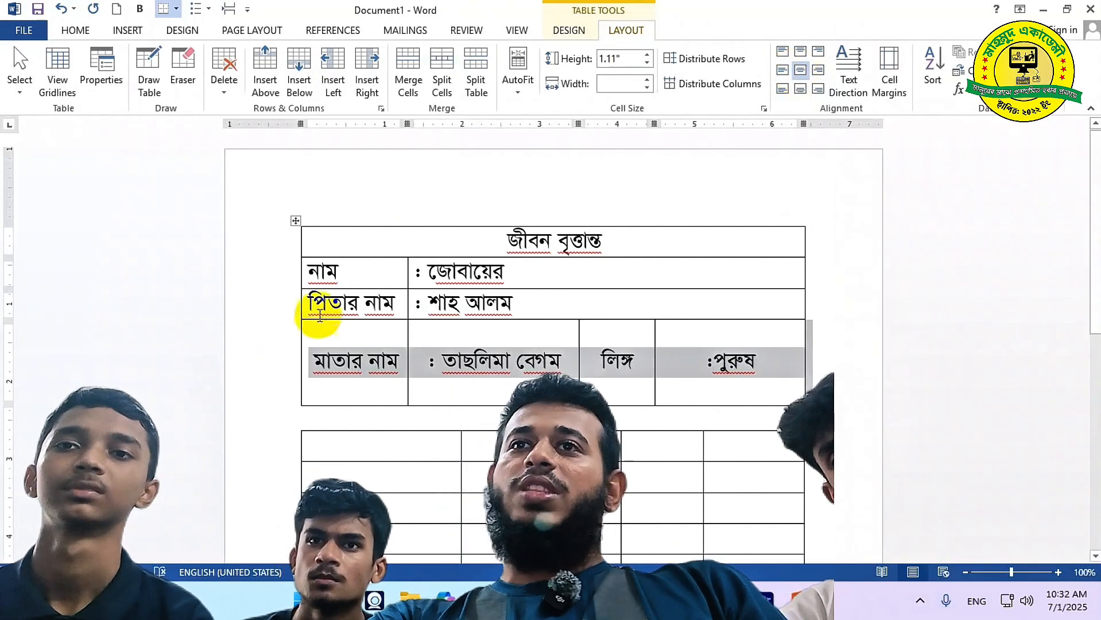
pyautogui.click(296, 221)
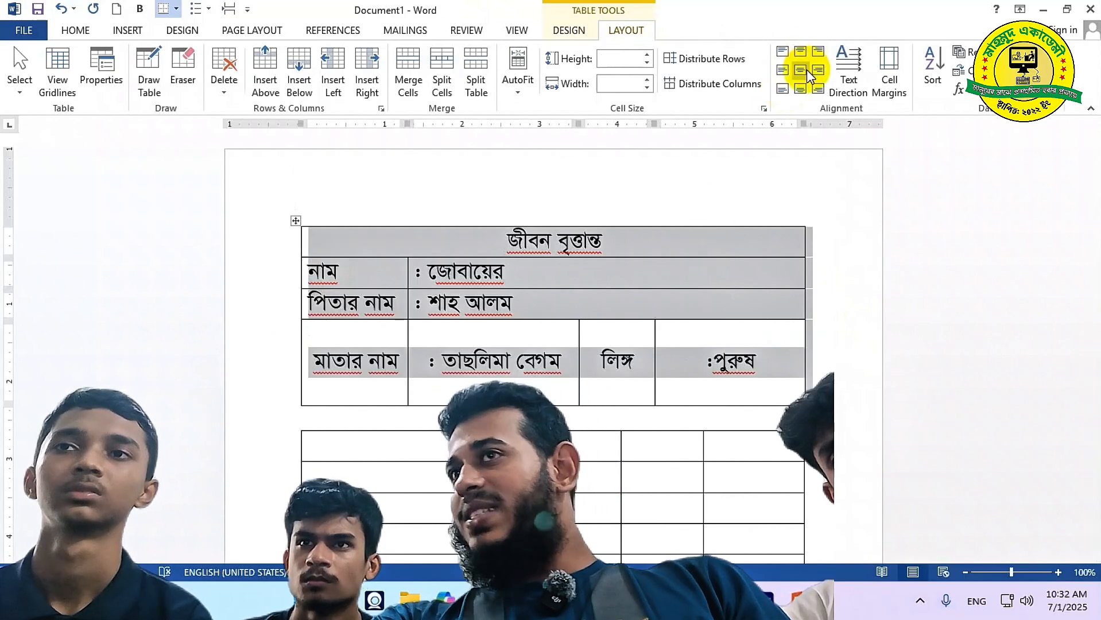
pyautogui.click(620, 386)
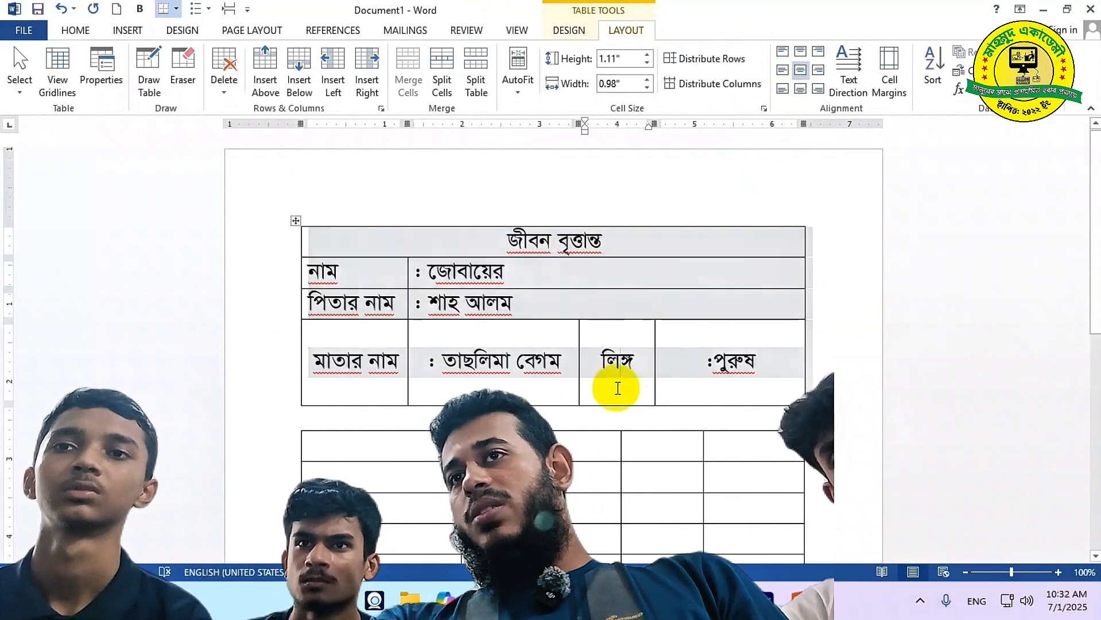
pyautogui.moveTo(618, 405); pyautogui.dragTo(643, 454)
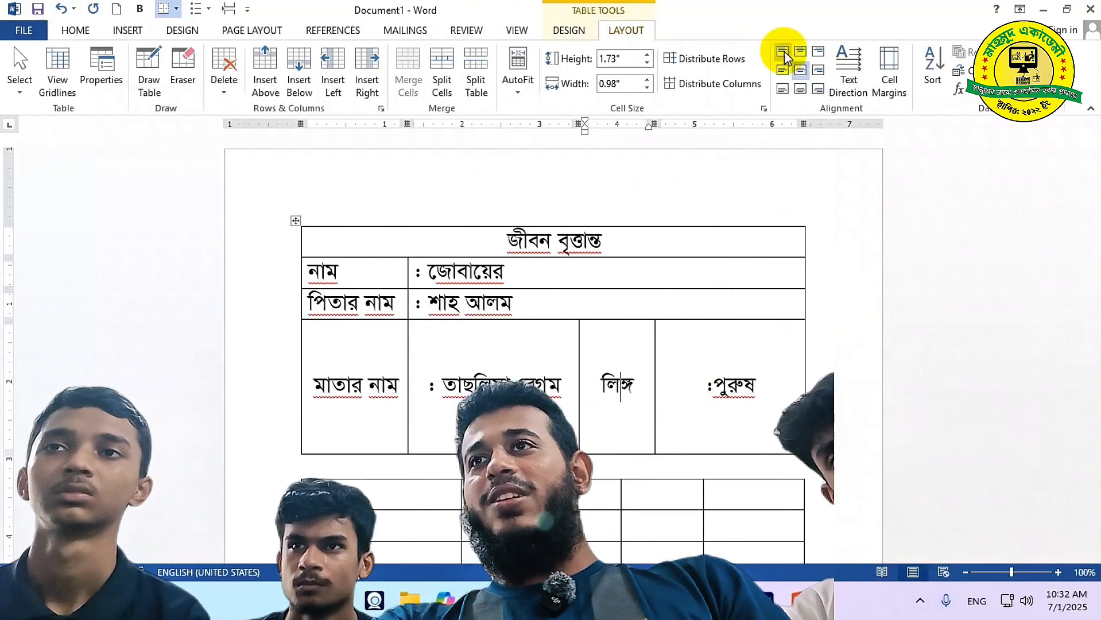
pyautogui.click(245, 401)
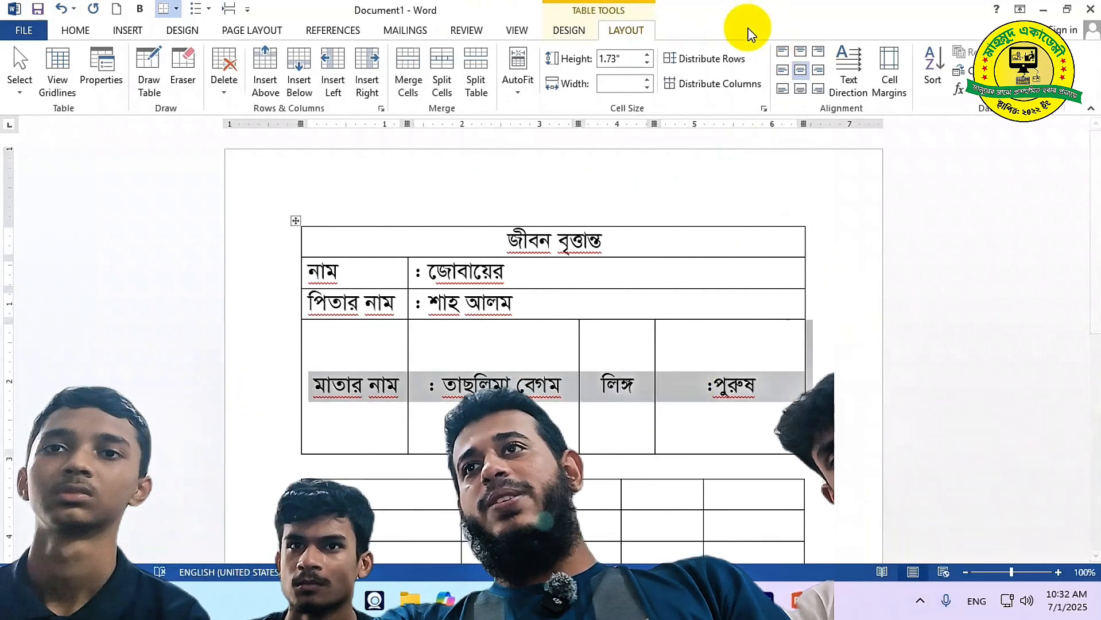
pyautogui.click(782, 51)
pyautogui.click(651, 351)
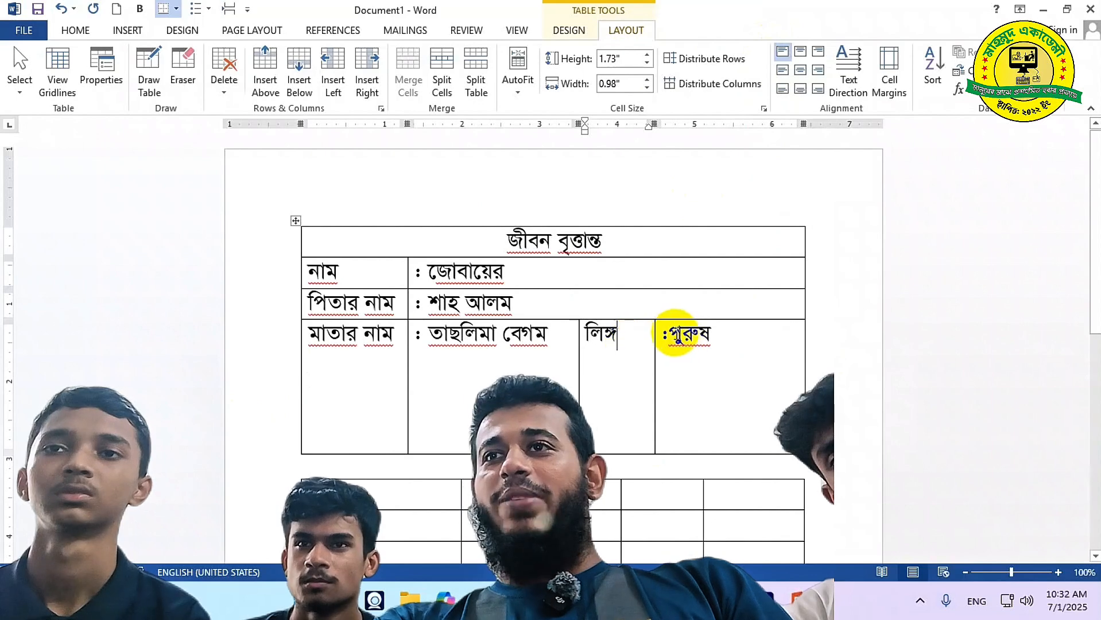
pyautogui.press('Return')
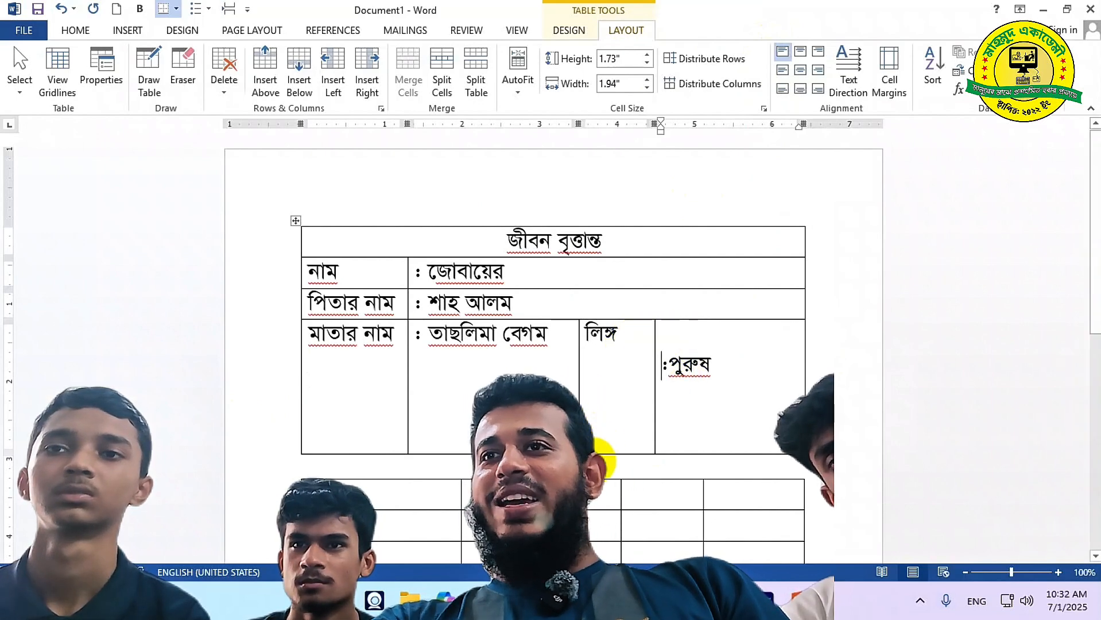
# Make the mother's-name row taller and try adding blank lines above the gender value, then remove them
pyautogui.moveTo(600, 453); pyautogui.dragTo(600, 493)
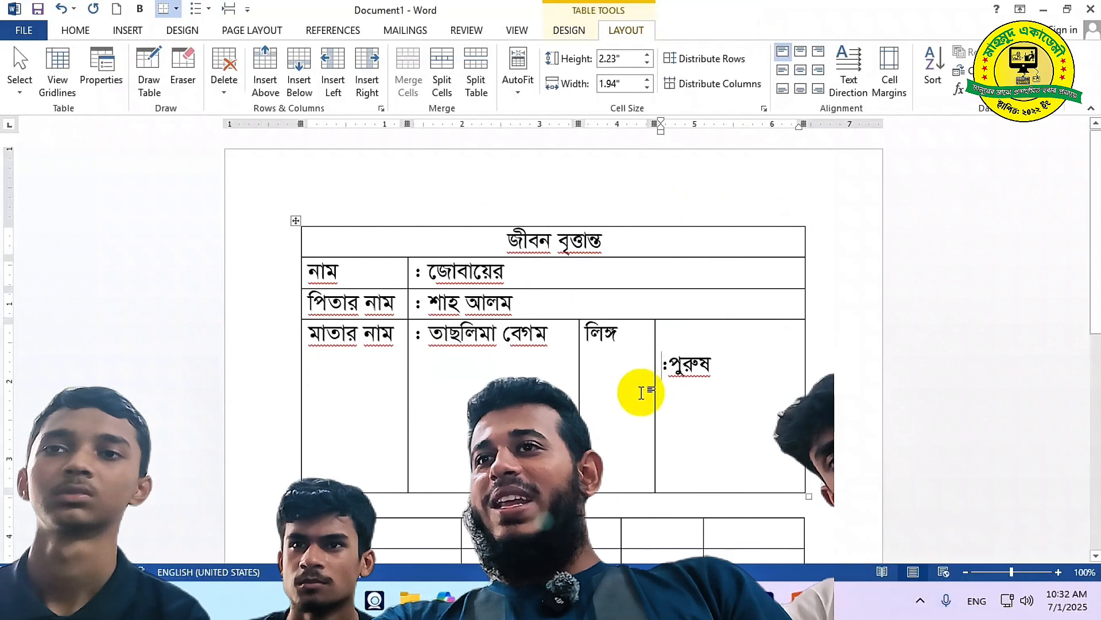
pyautogui.write('৫')
pyautogui.press('Return')
pyautogui.press('Return')
pyautogui.press('Return')
pyautogui.press('Return')
pyautogui.press('Return')
pyautogui.press('Return')
pyautogui.press('Return')
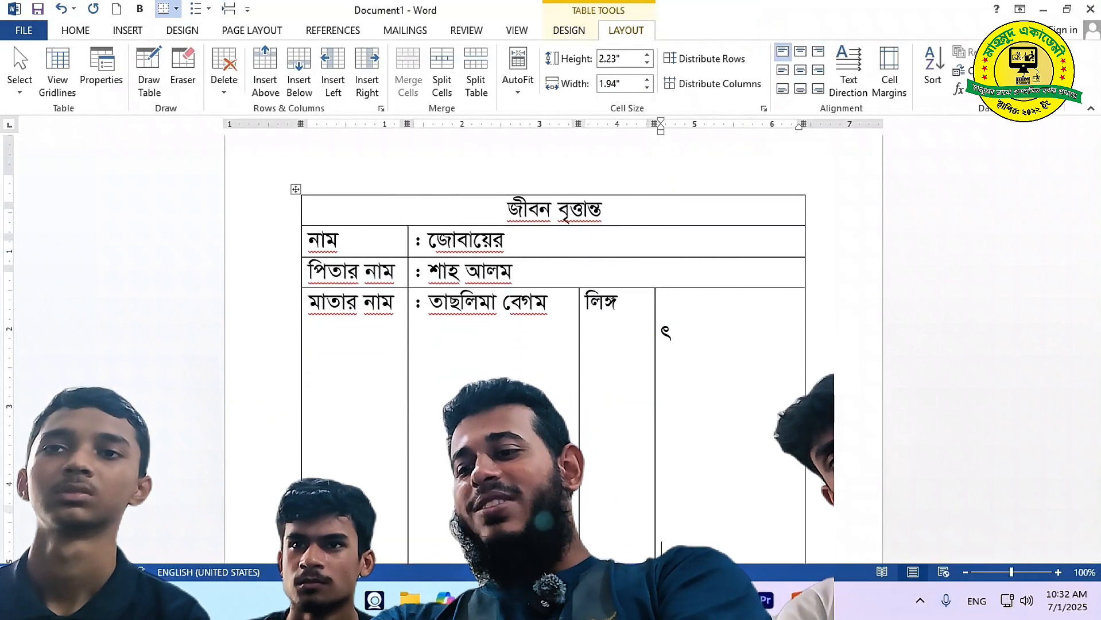
pyautogui.press('Return')
pyautogui.press('Return')
pyautogui.press('Return')
pyautogui.press('Return')
pyautogui.press('Return')
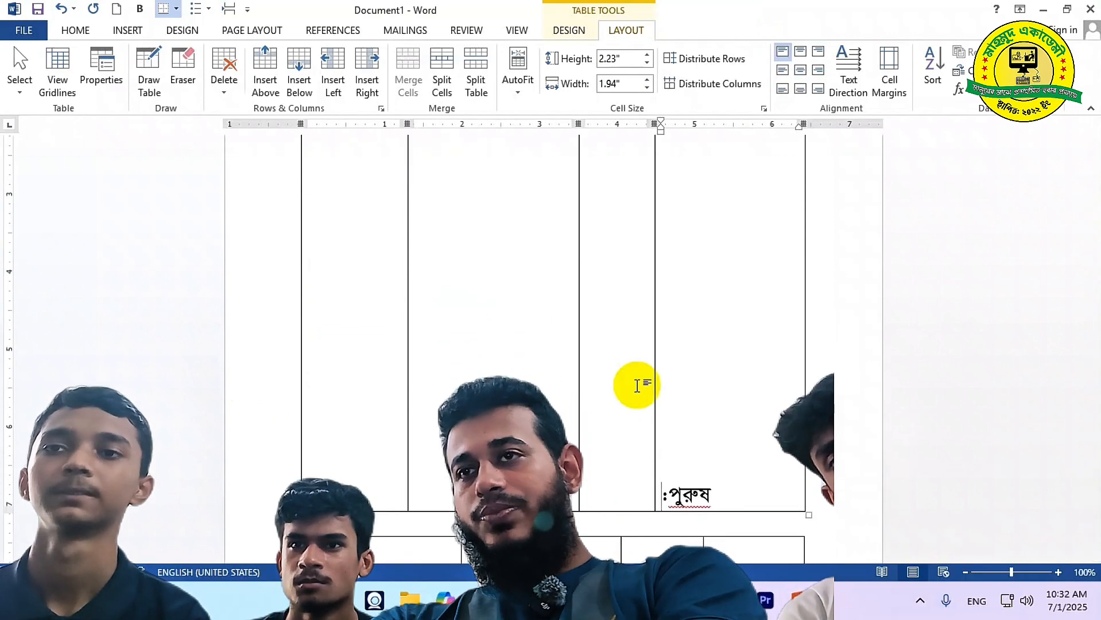
pyautogui.press('BackSpace')
pyautogui.press('BackSpace')
pyautogui.press('BackSpace')
pyautogui.press('BackSpace')
pyautogui.press('BackSpace')
pyautogui.press('BackSpace')
pyautogui.press('BackSpace')
pyautogui.press('BackSpace')
pyautogui.press('BackSpace')
pyautogui.press('BackSpace')
pyautogui.press('BackSpace')
pyautogui.press('BackSpace')
pyautogui.scroll(3, 677, 362)
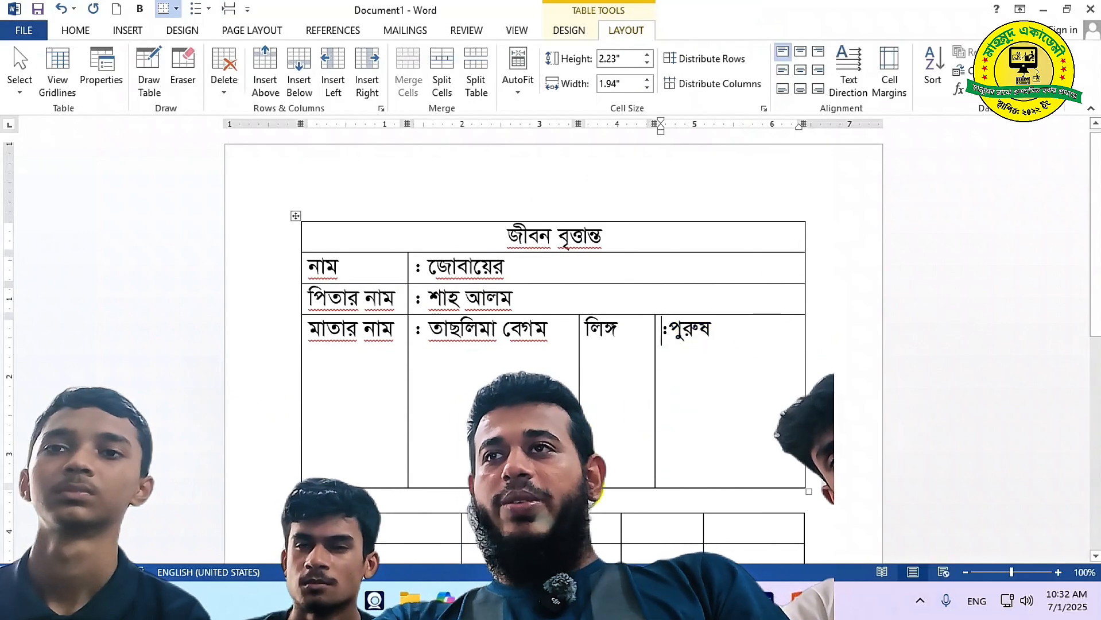
# Centre the whole row, left-align the mother's name, and shrink the row back to normal height
pyautogui.click(256, 327)
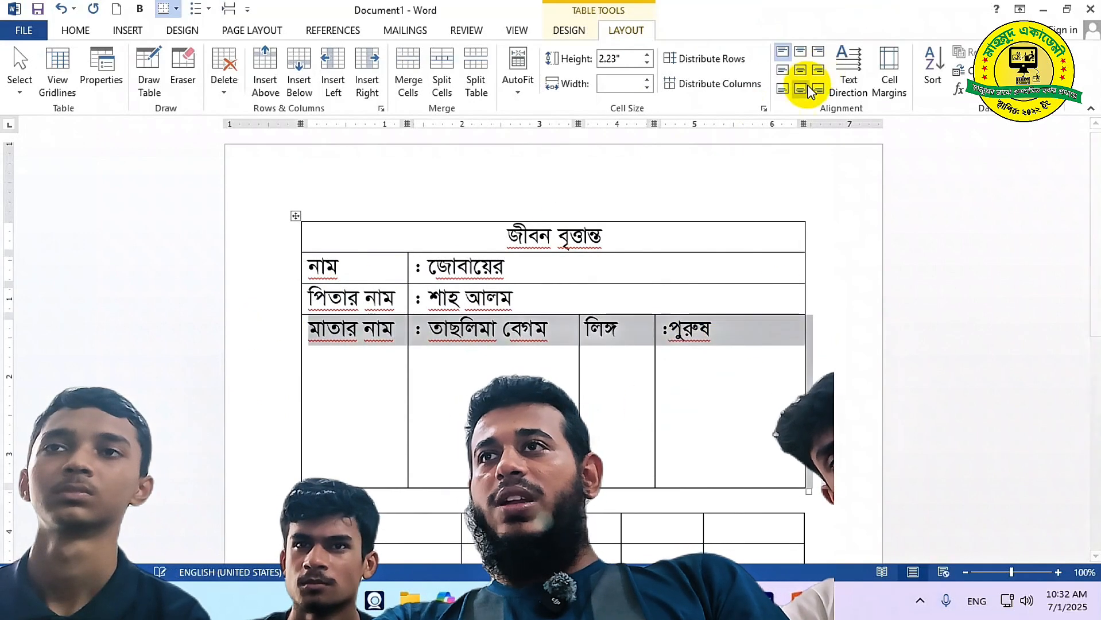
pyautogui.click(801, 69)
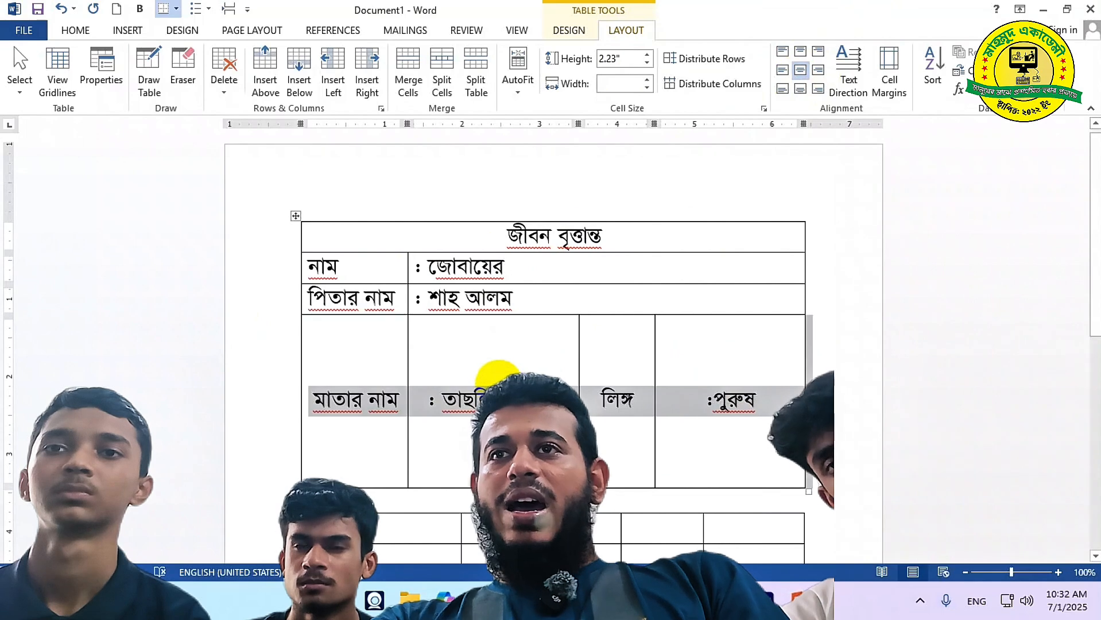
pyautogui.tripleClick(479, 396)
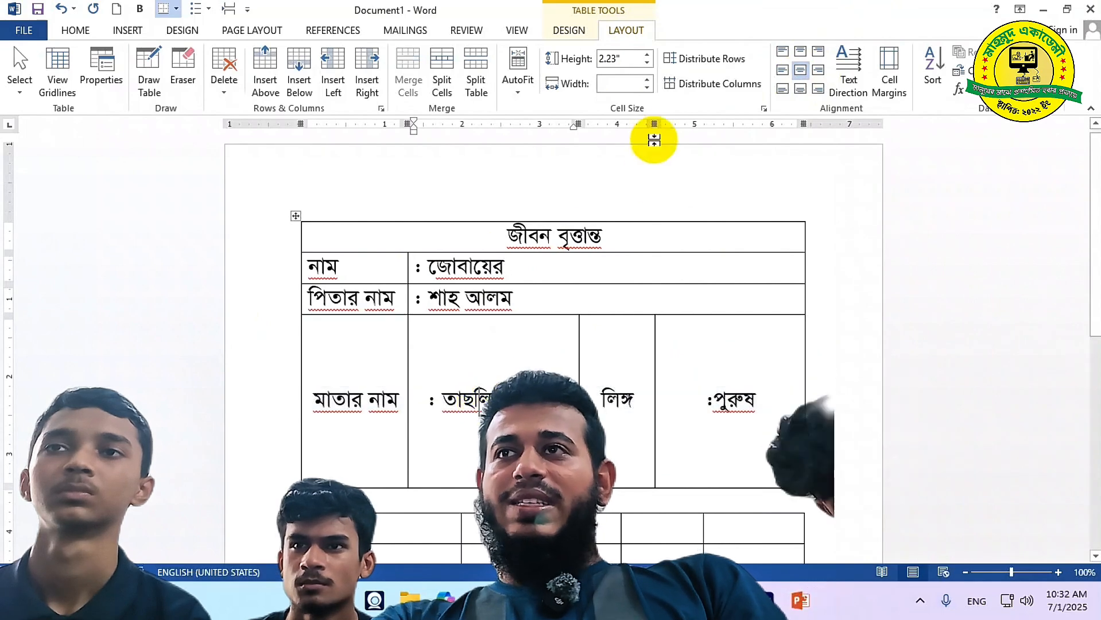
pyautogui.click(782, 70)
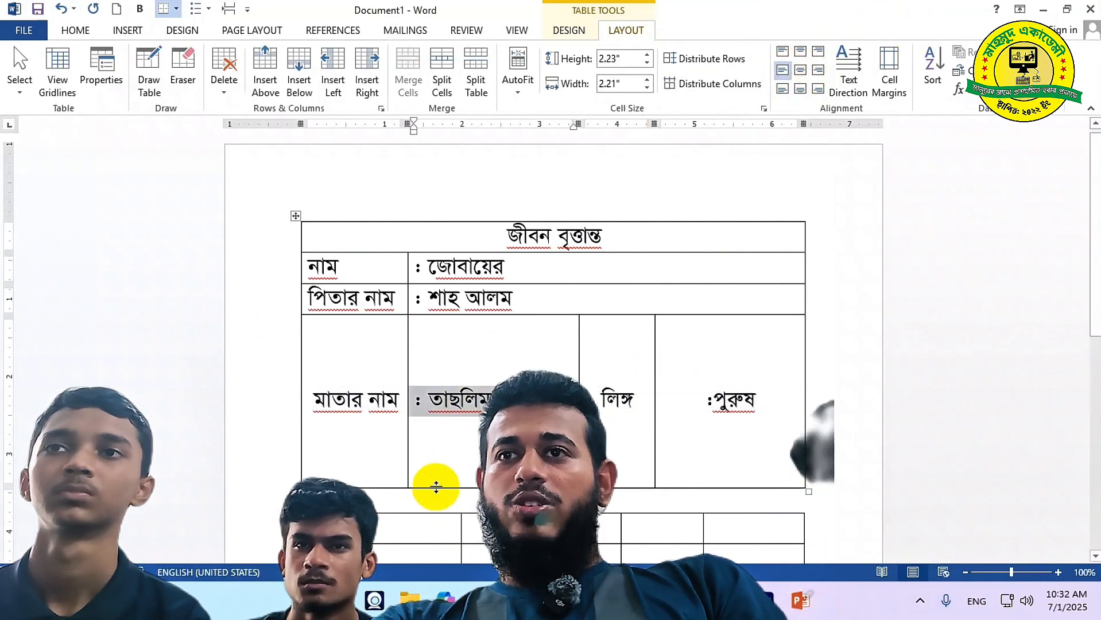
pyautogui.moveTo(437, 488); pyautogui.dragTo(452, 345)
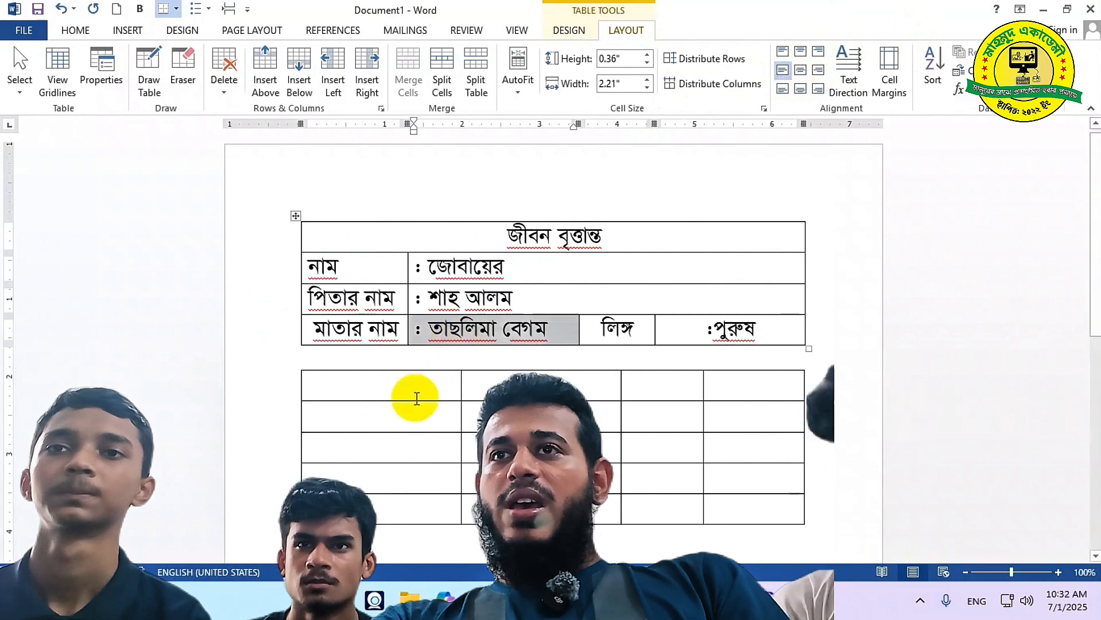
pyautogui.click(359, 382)
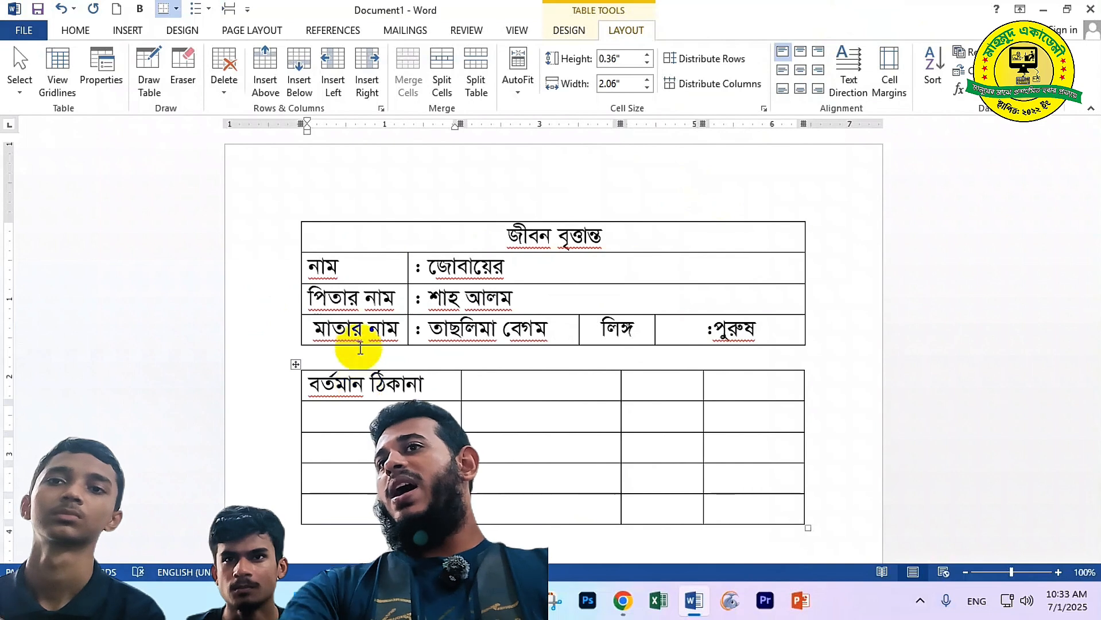
# Type the স্থায়ী ঠিকানা heading and resize the address table's columns so both headings fit
pyautogui.moveTo(623, 131); pyautogui.dragTo(598, 126)
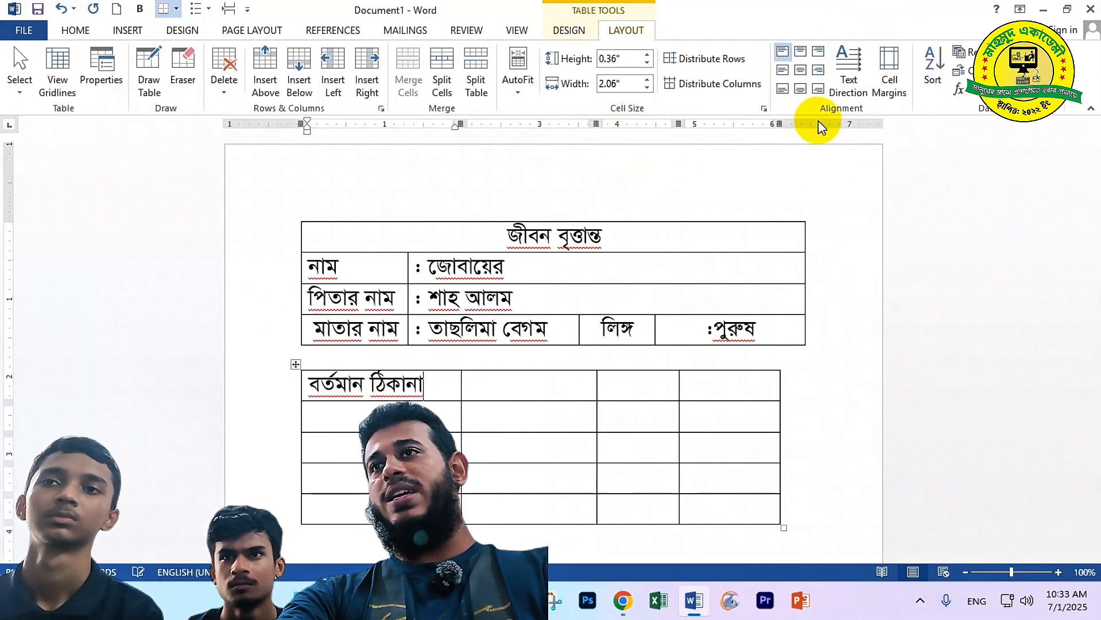
pyautogui.moveTo(779, 124); pyautogui.dragTo(806, 121)
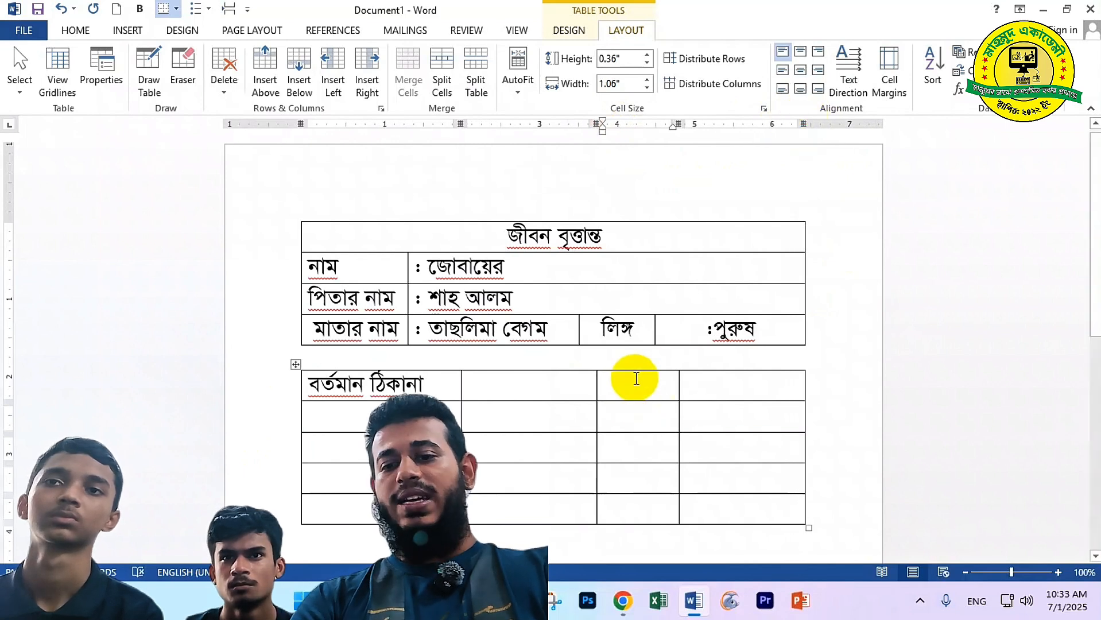
pyautogui.write('স্থায়')
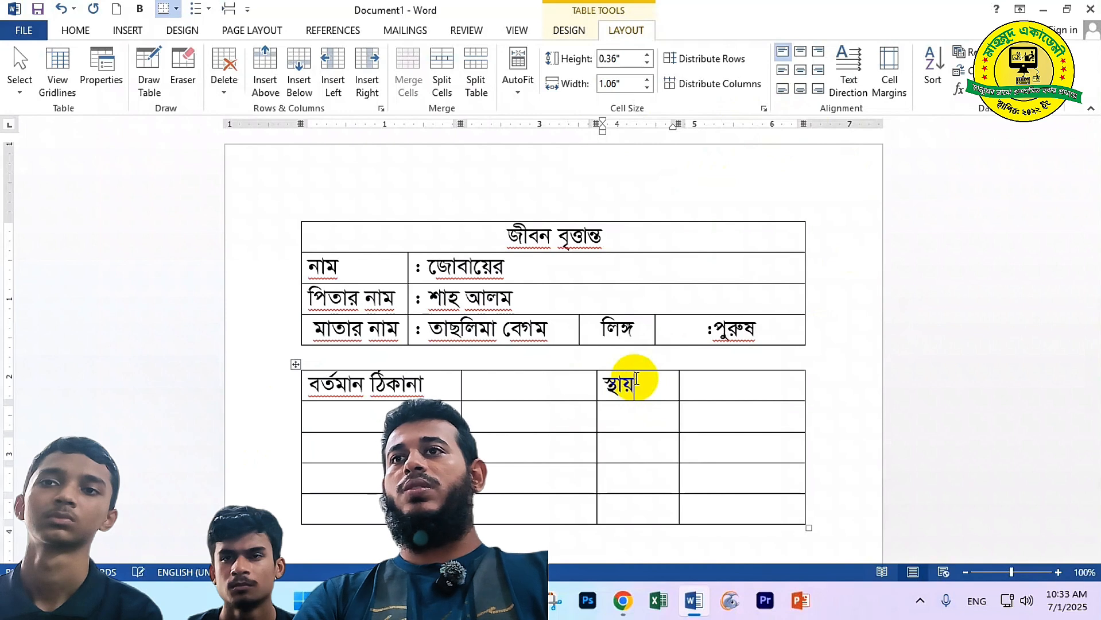
pyautogui.write('ী ঠিকানা')
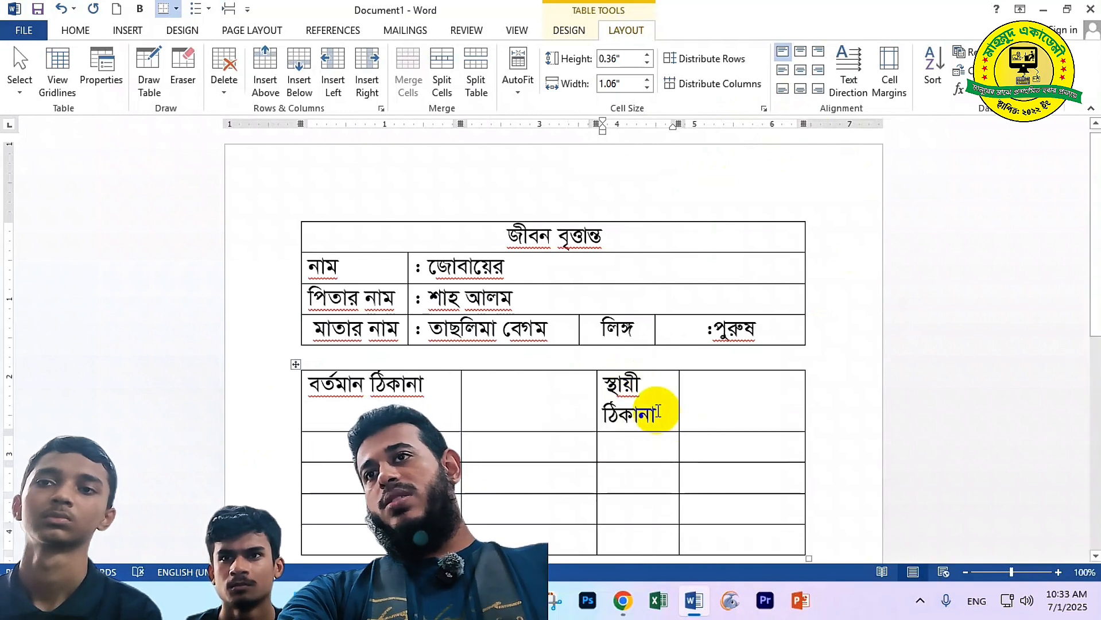
pyautogui.moveTo(678, 123); pyautogui.dragTo(708, 123)
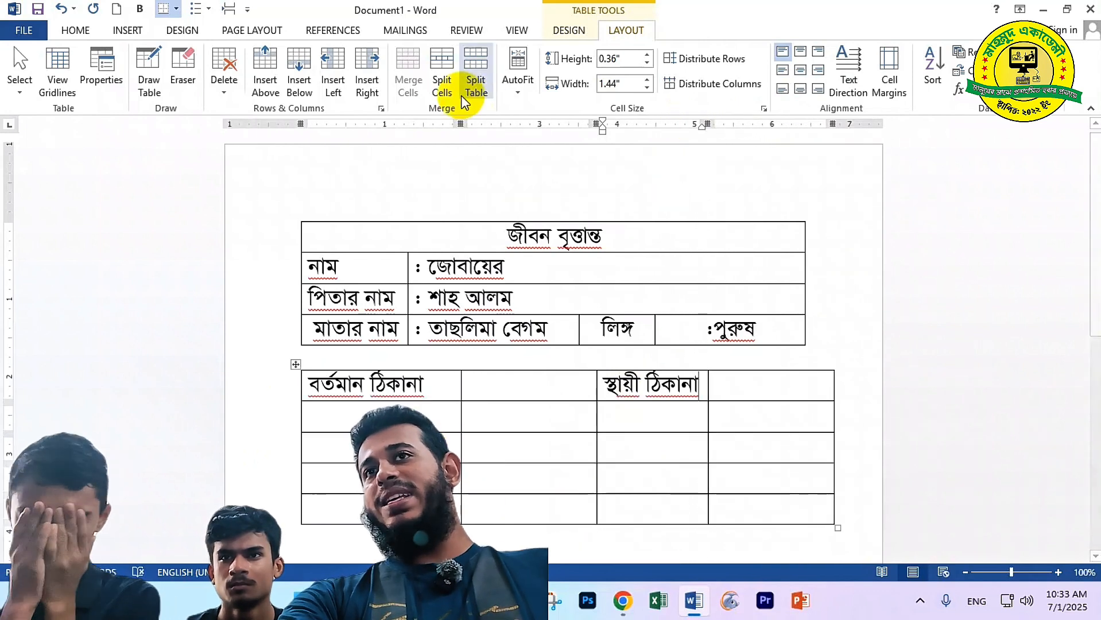
pyautogui.moveTo(460, 124); pyautogui.dragTo(433, 125)
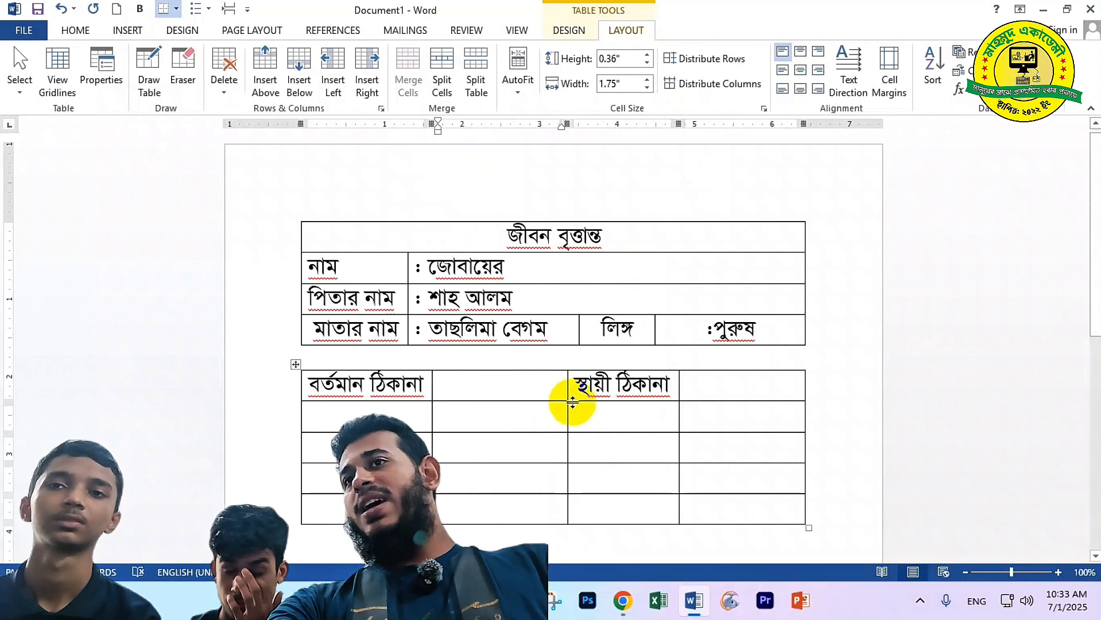
pyautogui.click(698, 390)
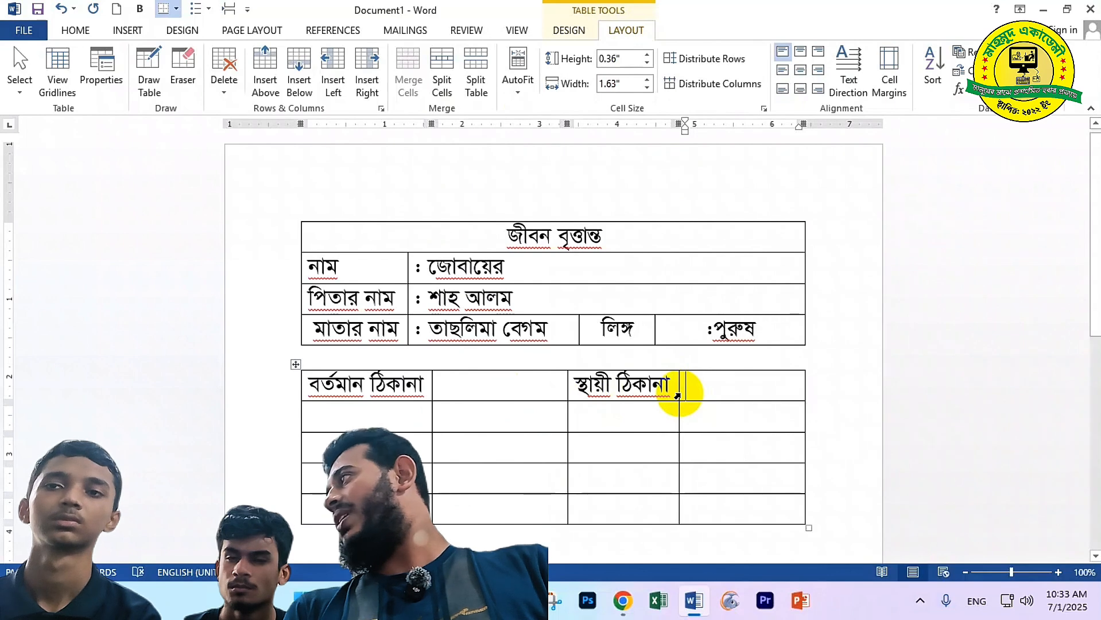
pyautogui.click(466, 395)
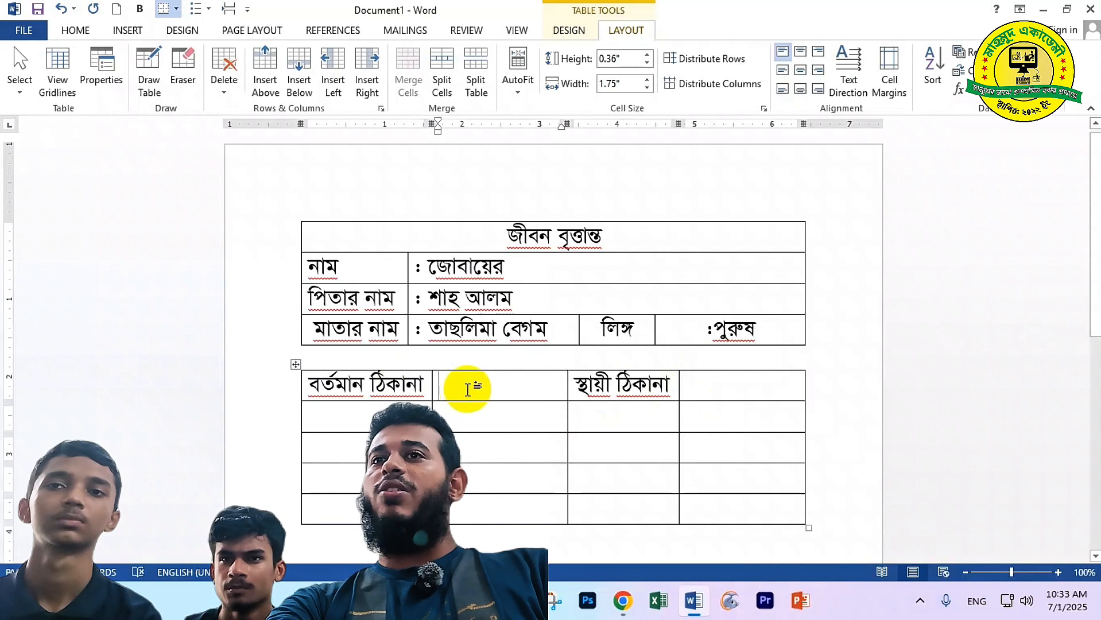
pyautogui.moveTo(468, 391); pyautogui.dragTo(471, 478)
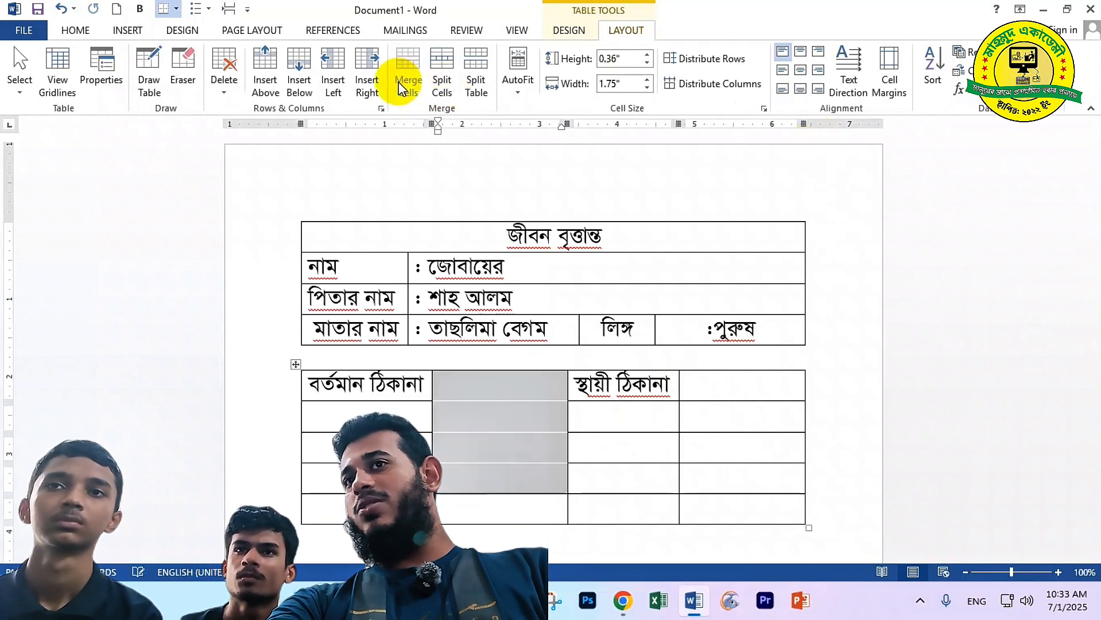
# Merge the second column's top four cells, enter the present address there, and centre it
pyautogui.click(401, 89)
pyautogui.click(465, 384)
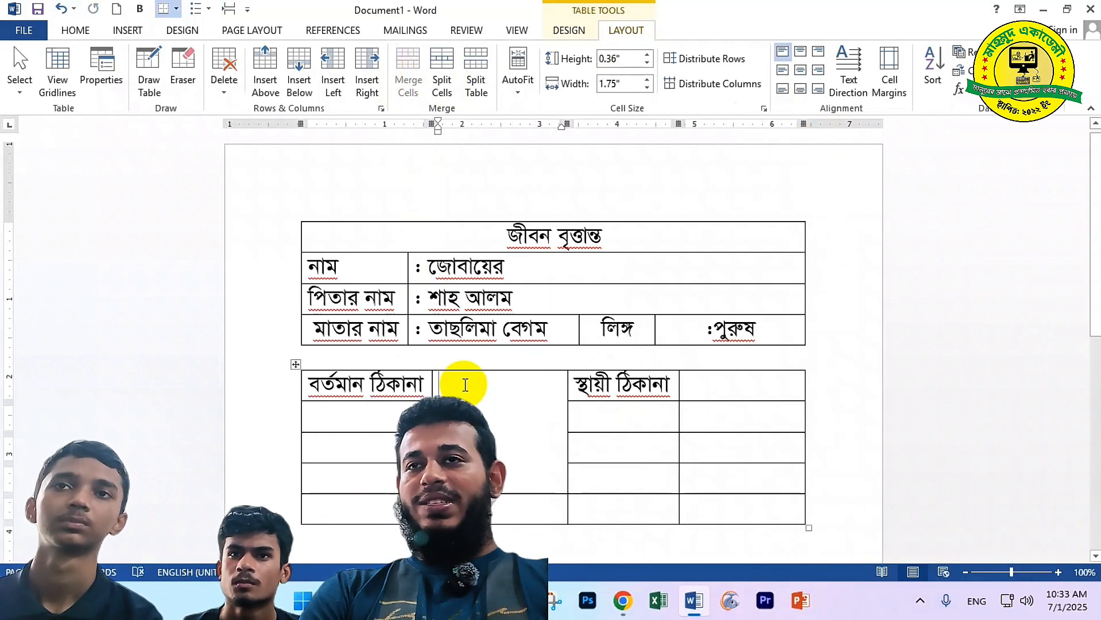
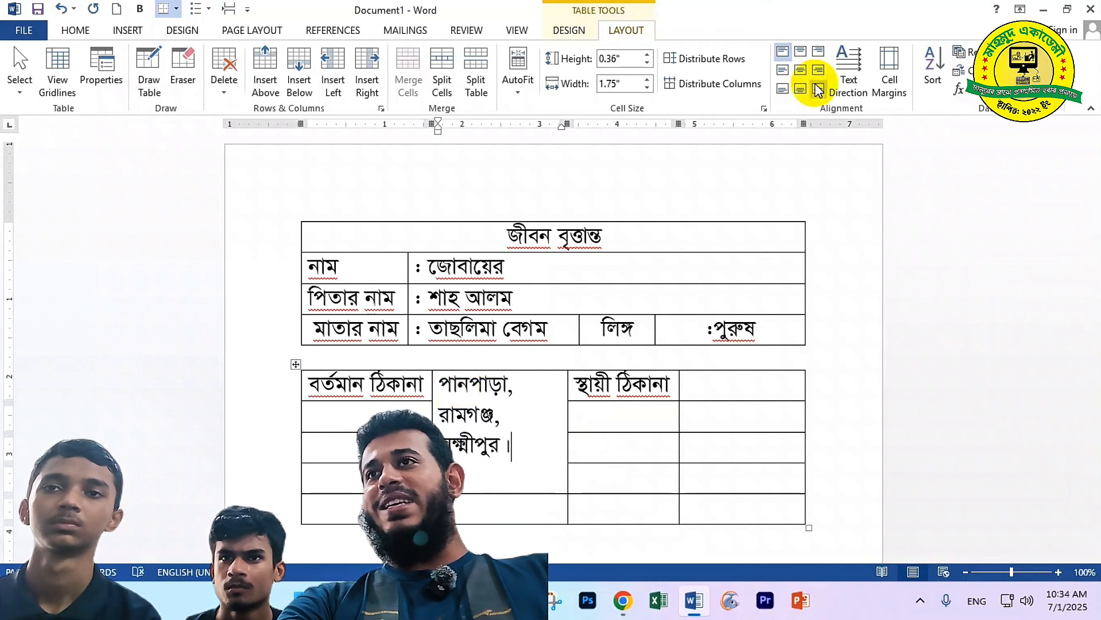
pyautogui.click(800, 70)
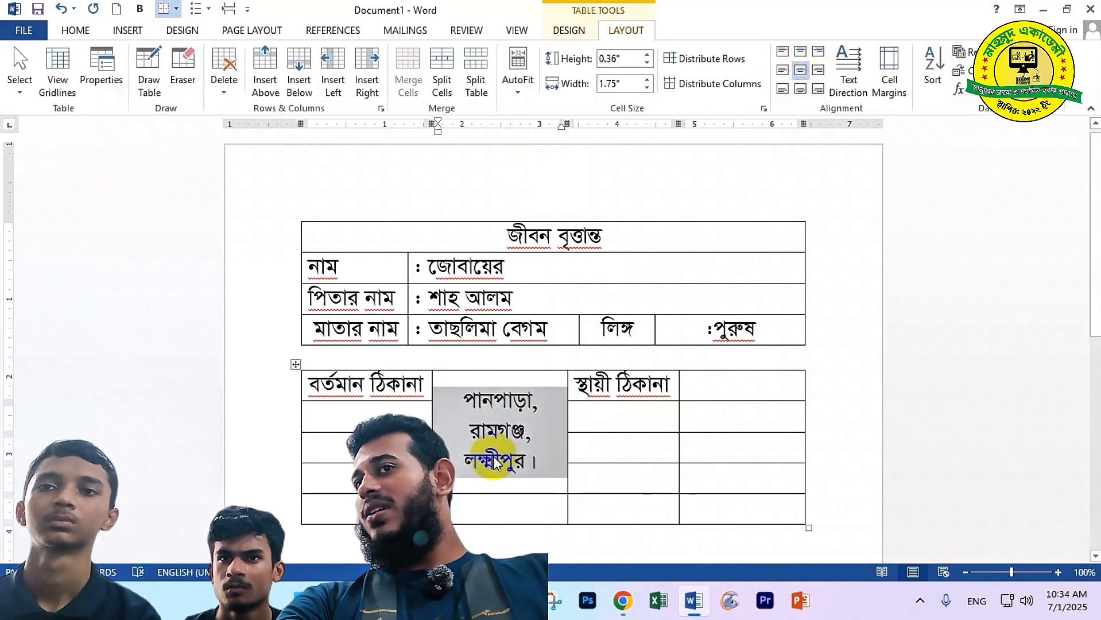
pyautogui.click(338, 438)
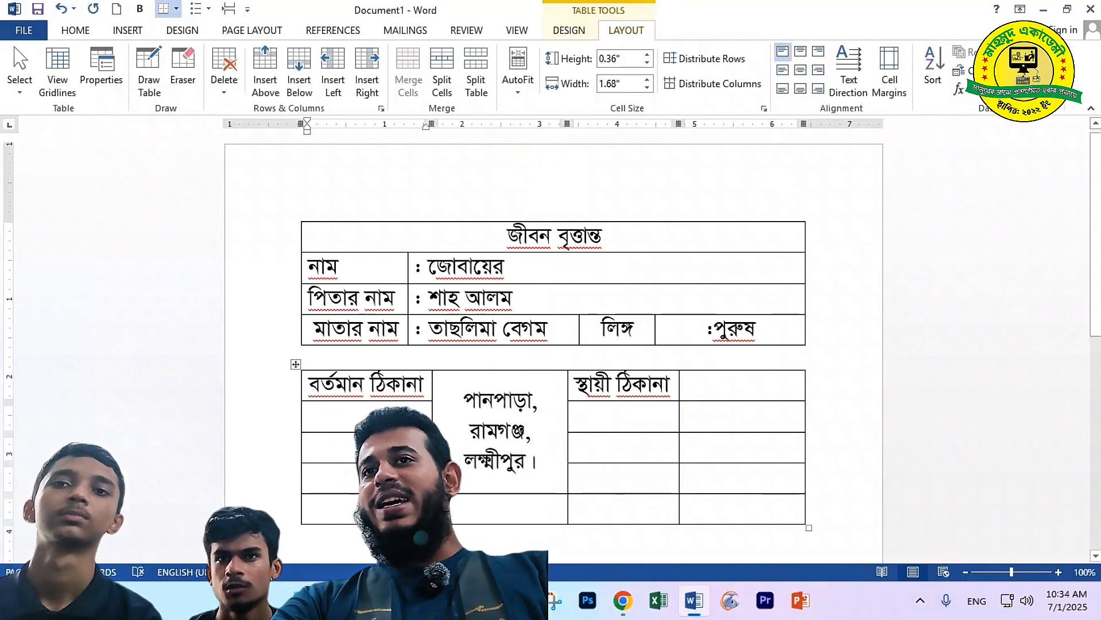
pyautogui.moveTo(327, 480); pyautogui.dragTo(365, 396)
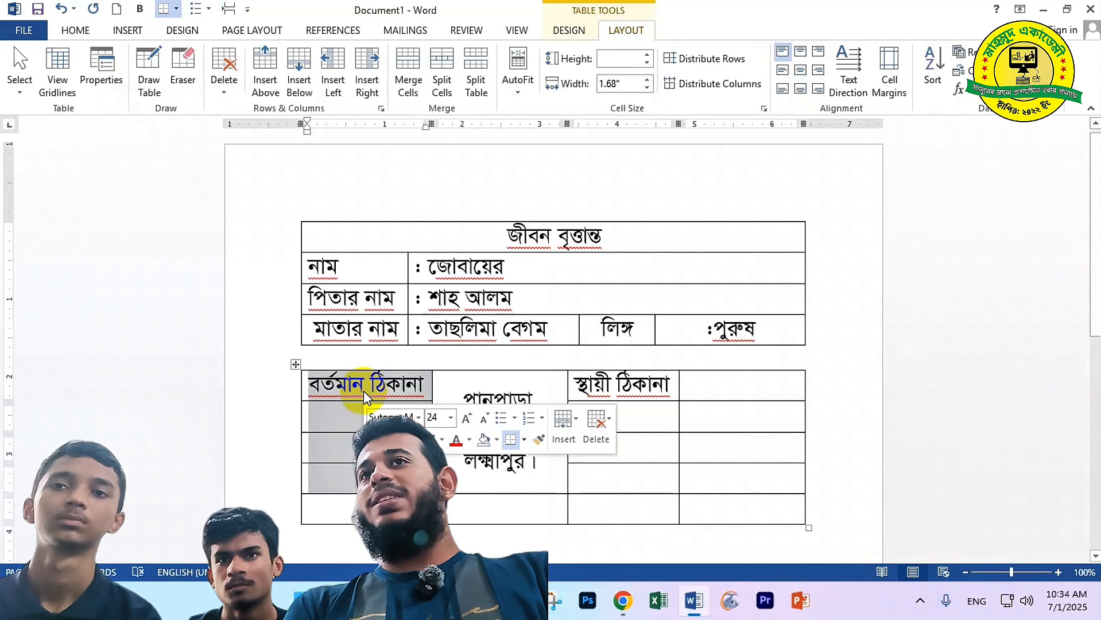
# Merge the বর্তমান ঠিকানা and স্থায়ী ঠিকানা column cells, centring each heading
pyautogui.click(403, 82)
pyautogui.click(801, 70)
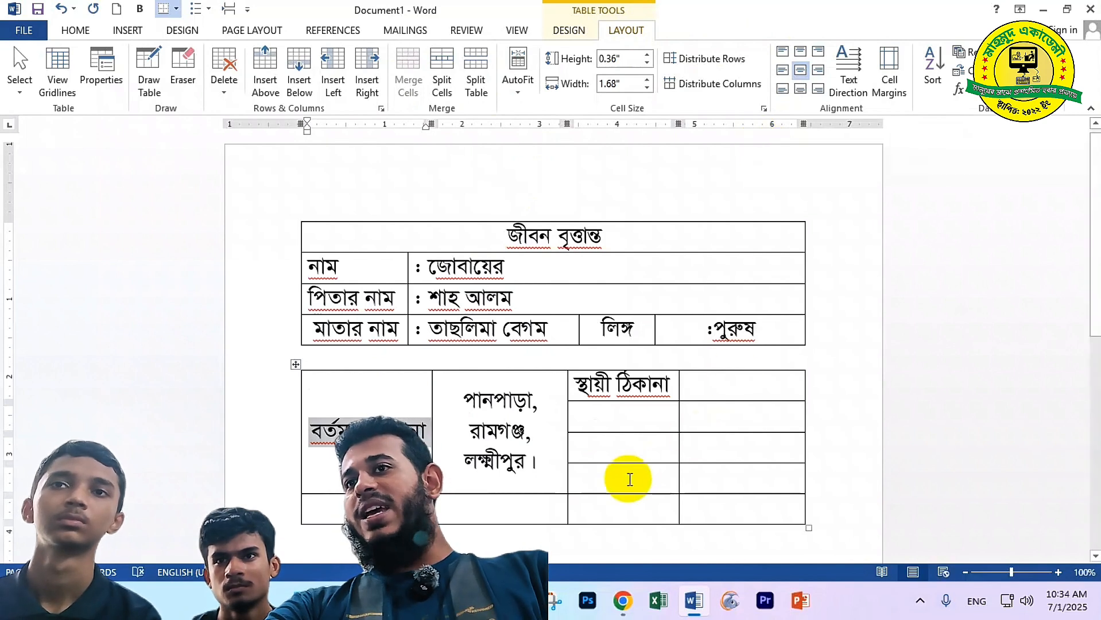
pyautogui.moveTo(628, 478); pyautogui.dragTo(626, 384)
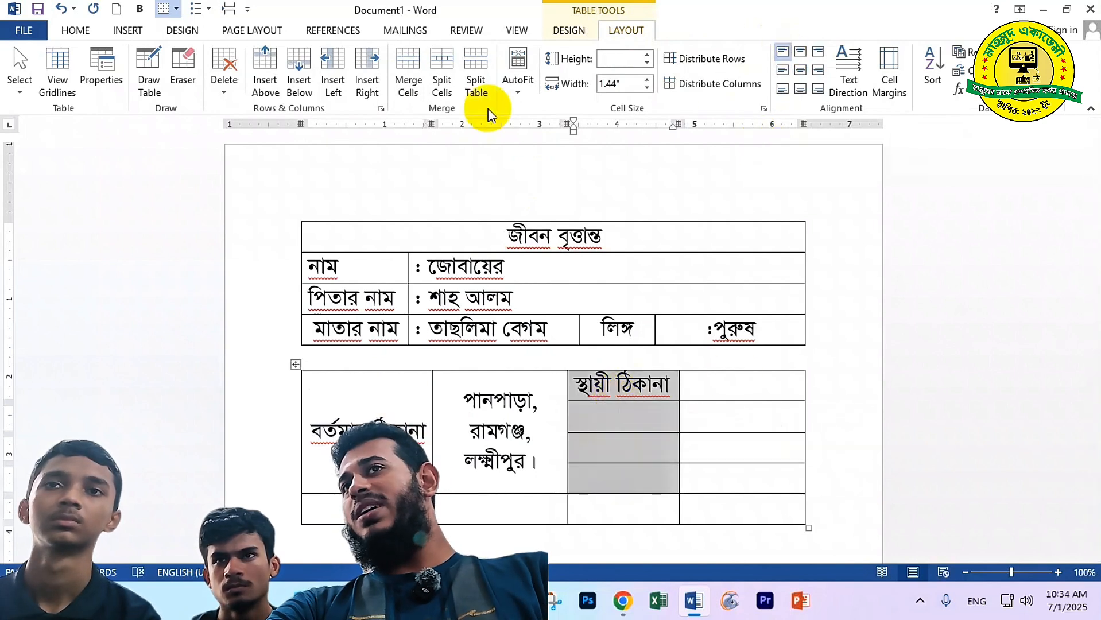
pyautogui.click(406, 77)
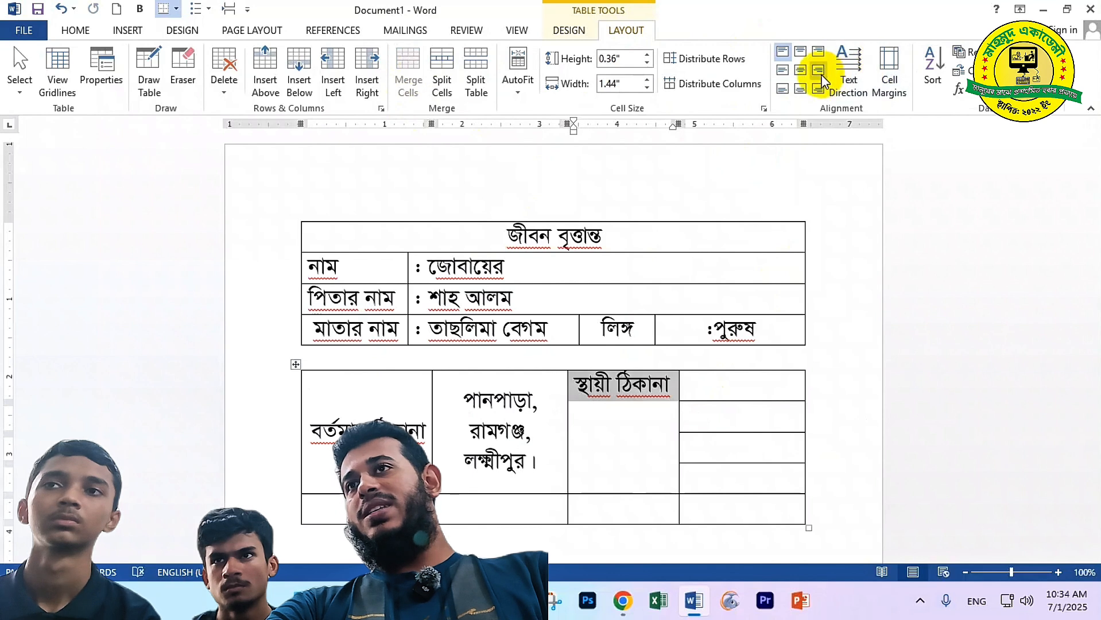
pyautogui.click(801, 69)
# Merge the fourth column's cells into one reading 'একই', centred in the cell
pyautogui.moveTo(752, 479); pyautogui.dragTo(736, 396)
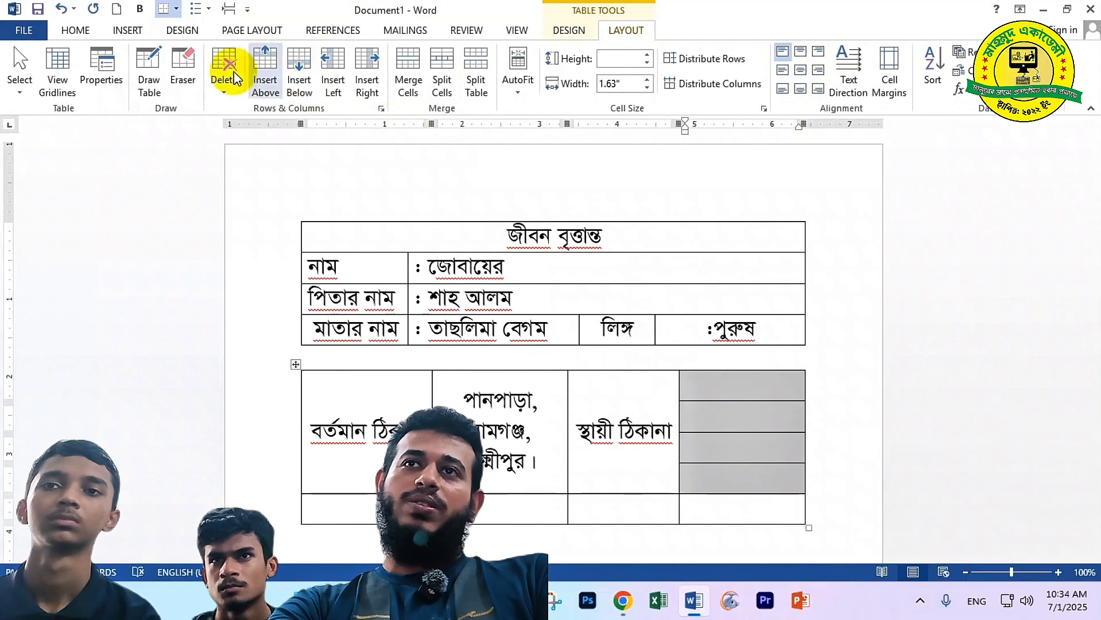
pyautogui.click(413, 78)
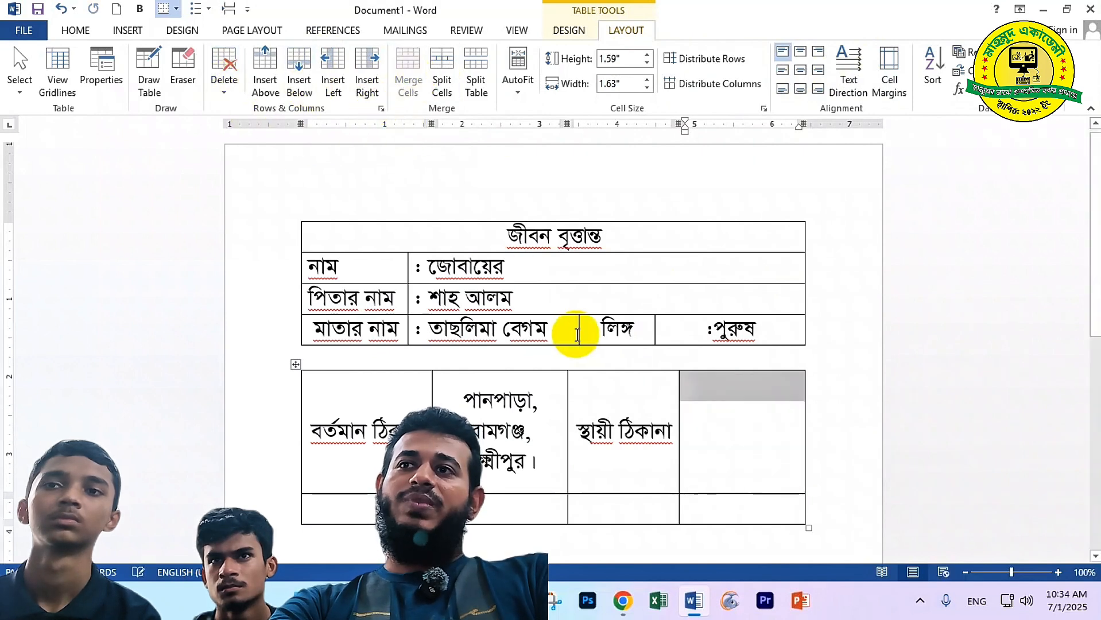
pyautogui.write('এ')
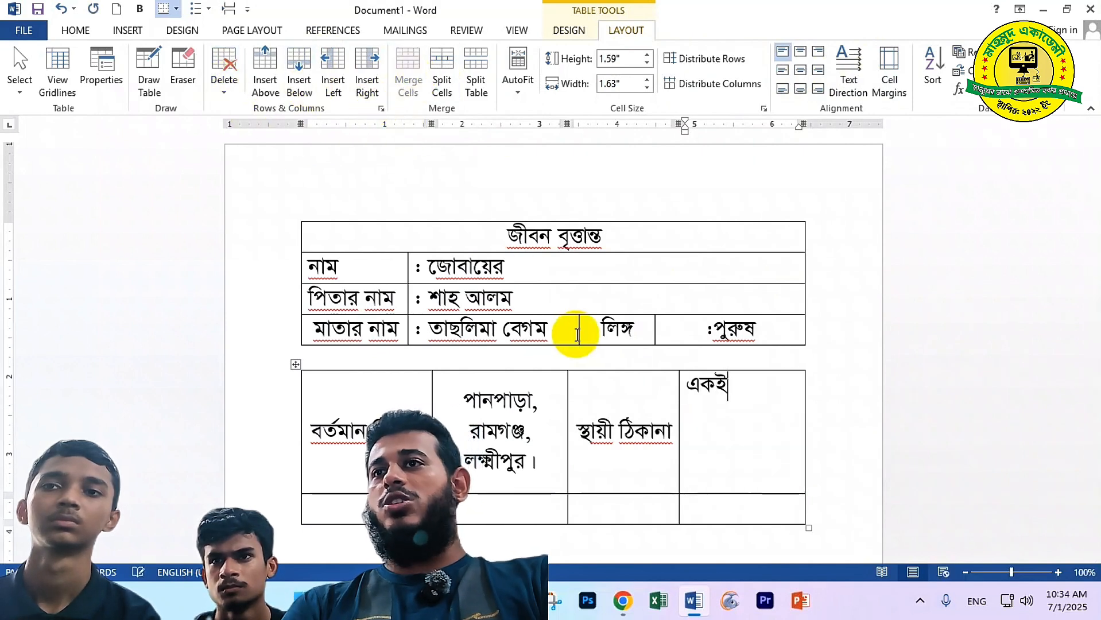
pyautogui.write('কই')
pyautogui.click(802, 69)
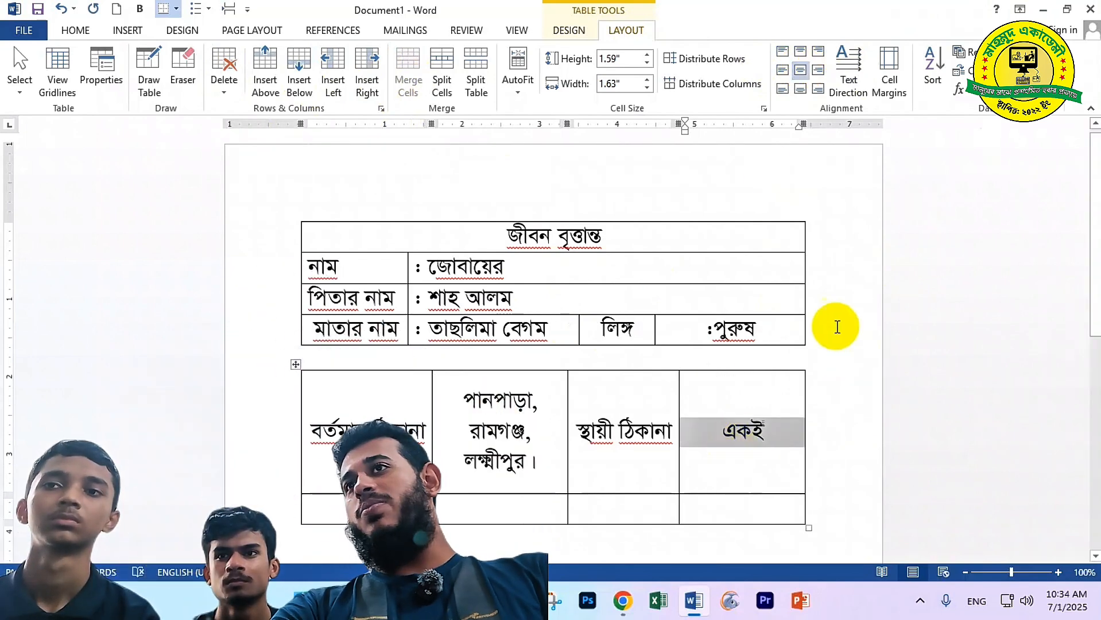
# Cycle the right cell's text through its direction options, ending back at horizontal
pyautogui.click(849, 79)
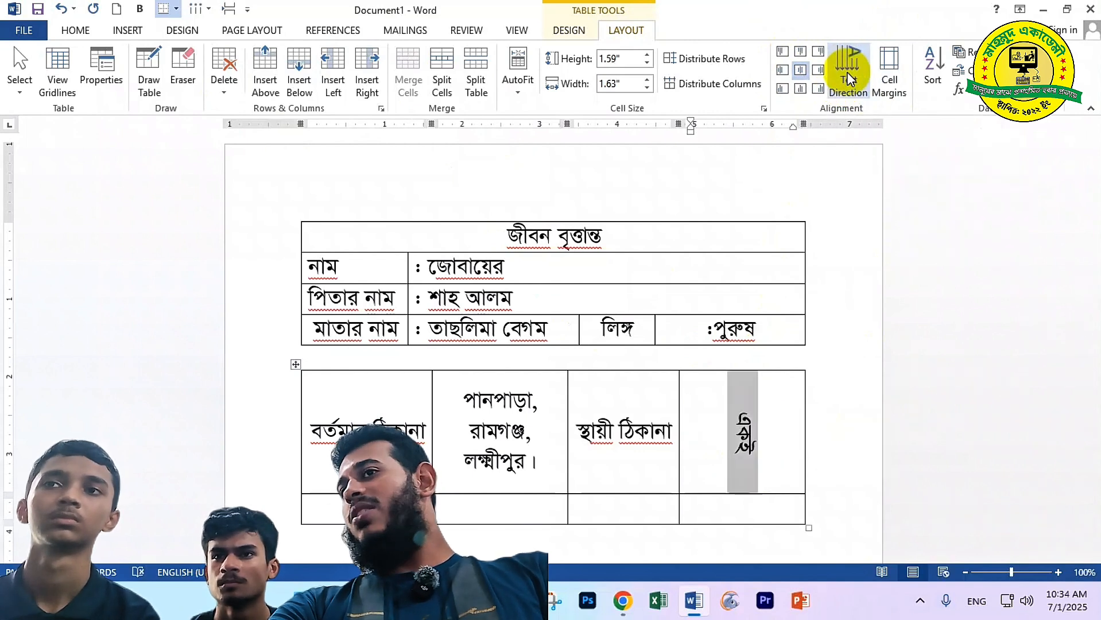
pyautogui.click(849, 79)
pyautogui.click(849, 79)
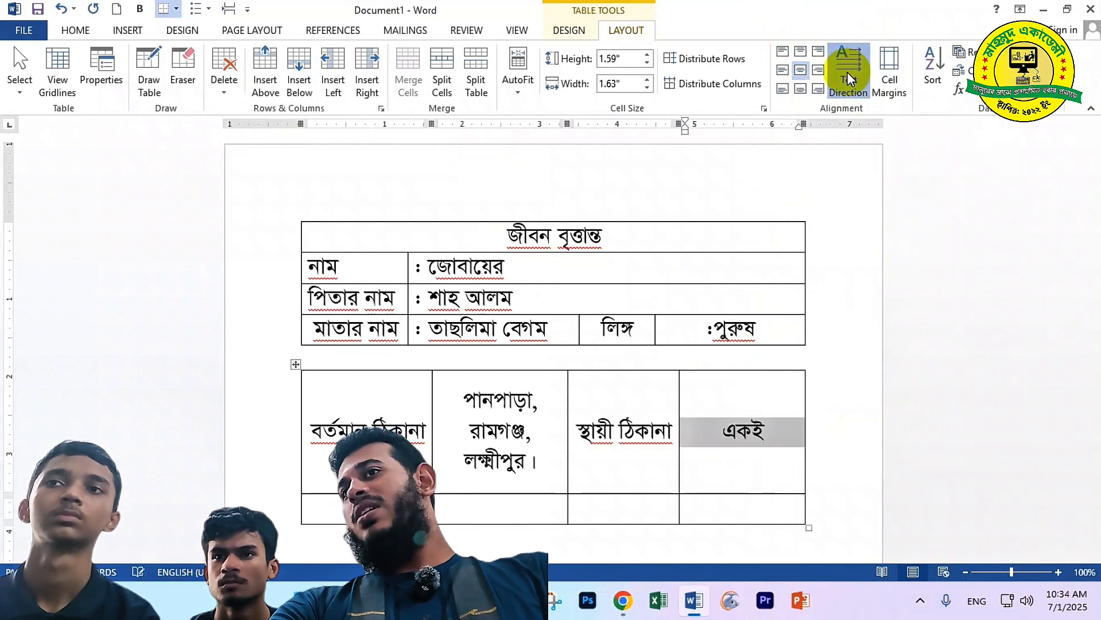
pyautogui.click(848, 79)
pyautogui.click(849, 79)
pyautogui.click(849, 79)
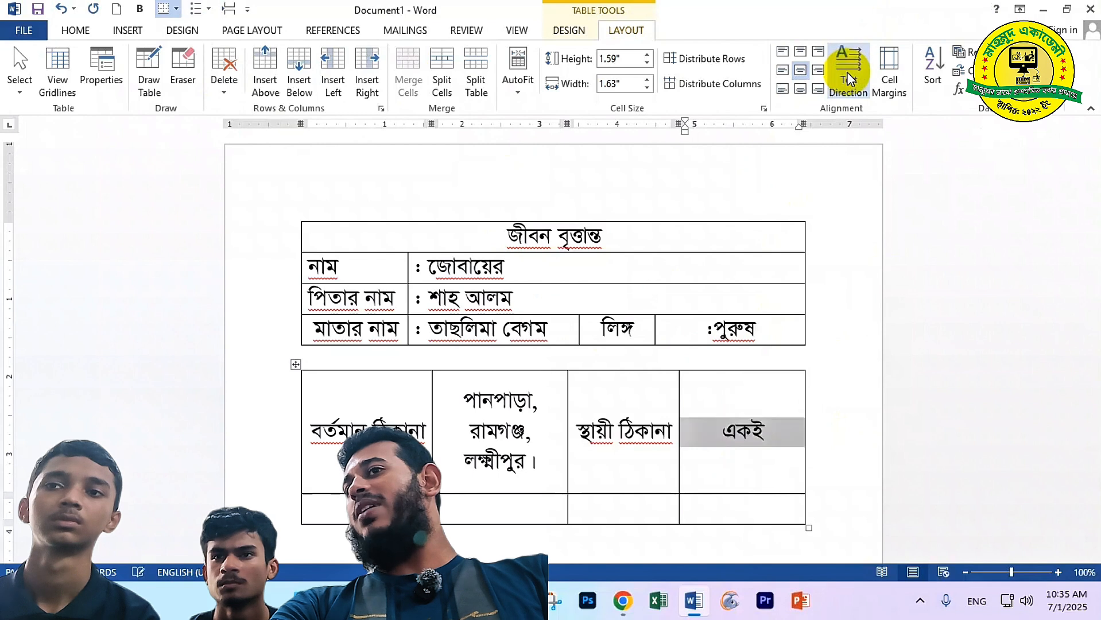
pyautogui.click(849, 78)
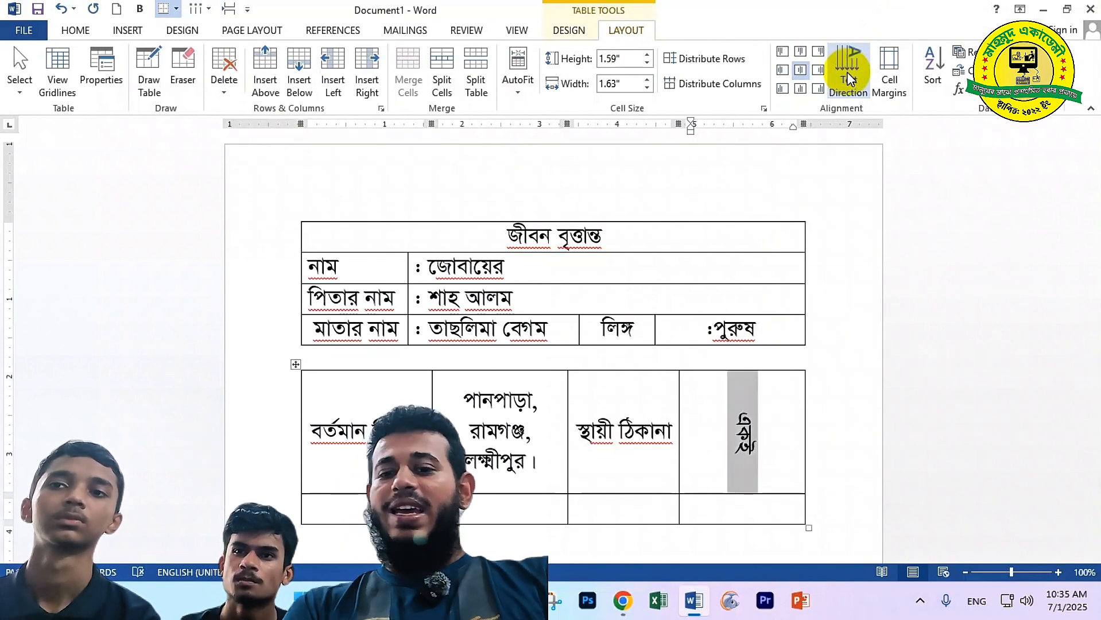
pyautogui.click(850, 79)
pyautogui.click(746, 438)
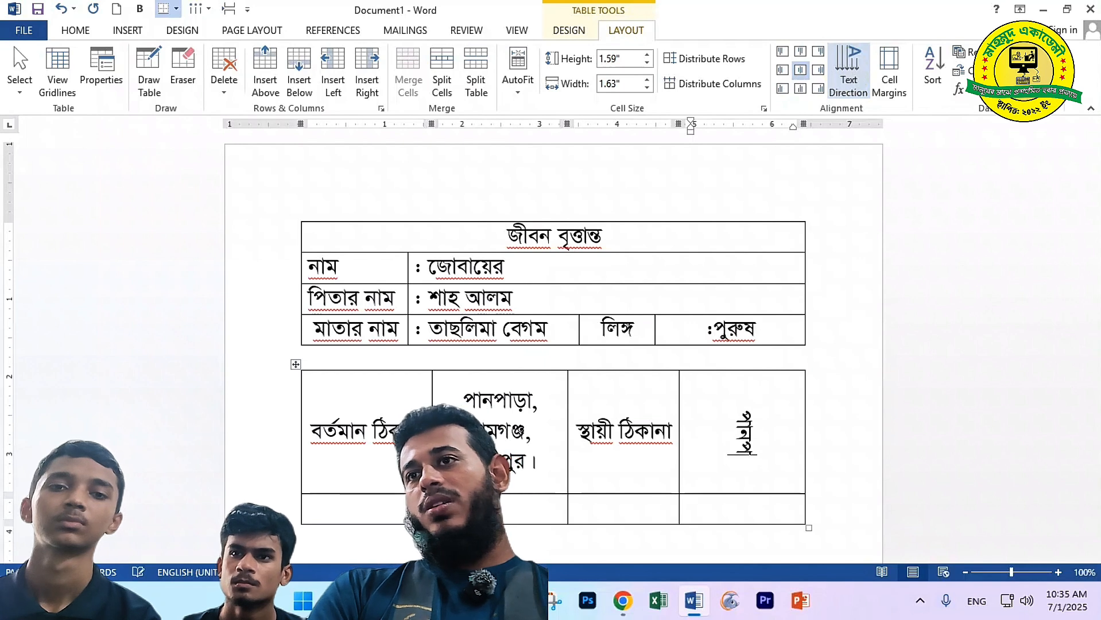
pyautogui.click(850, 79)
pyautogui.click(849, 79)
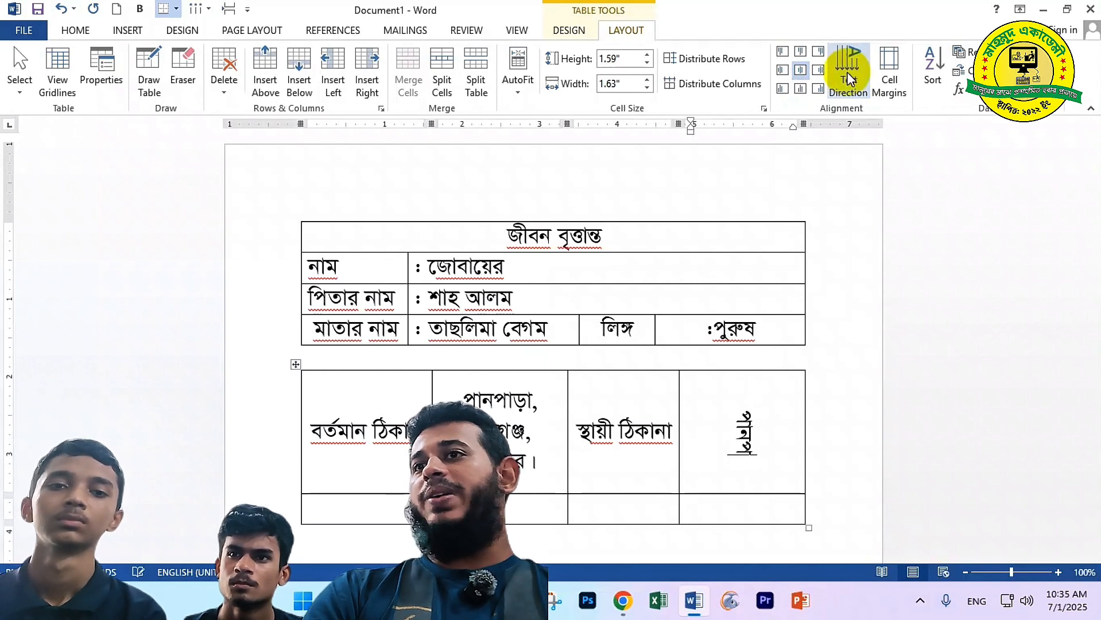
pyautogui.click(849, 79)
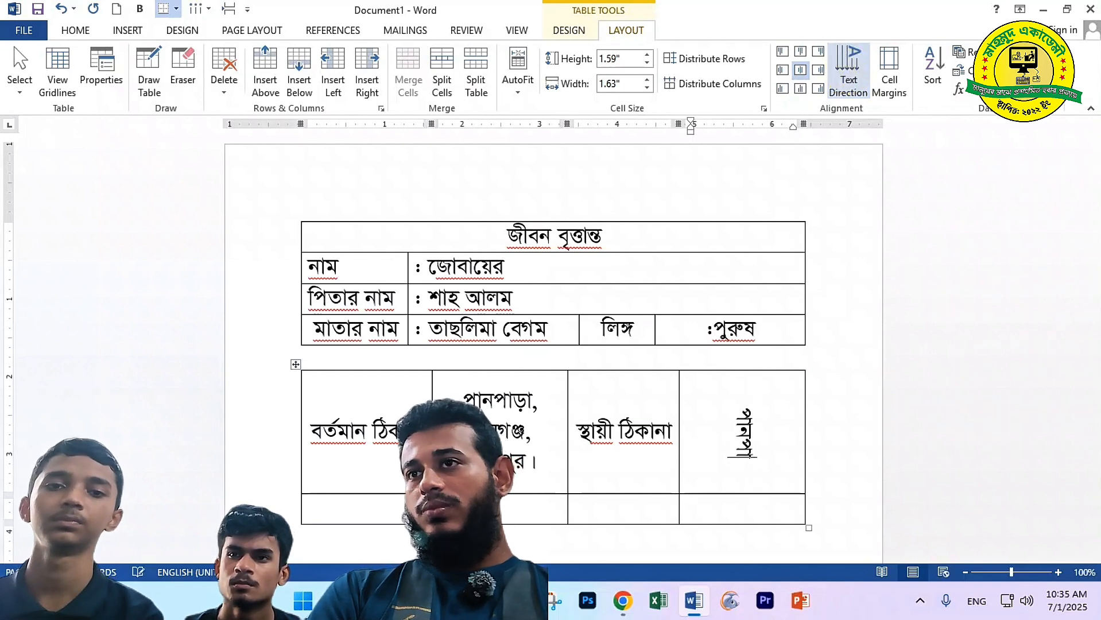
pyautogui.click(849, 79)
pyautogui.click(849, 78)
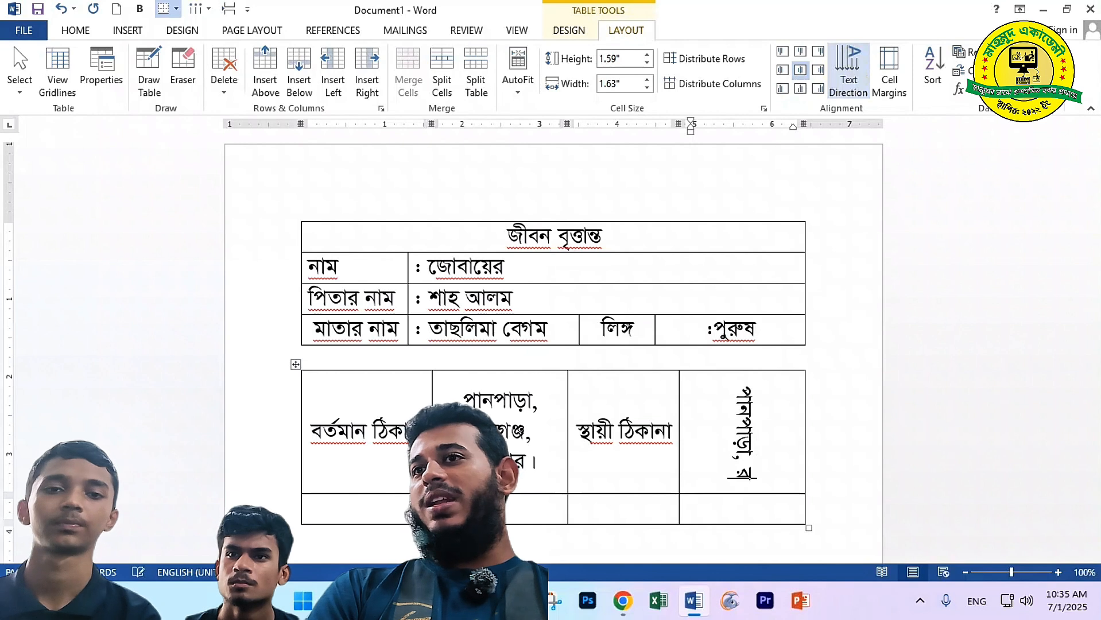
pyautogui.click(850, 79)
pyautogui.click(849, 79)
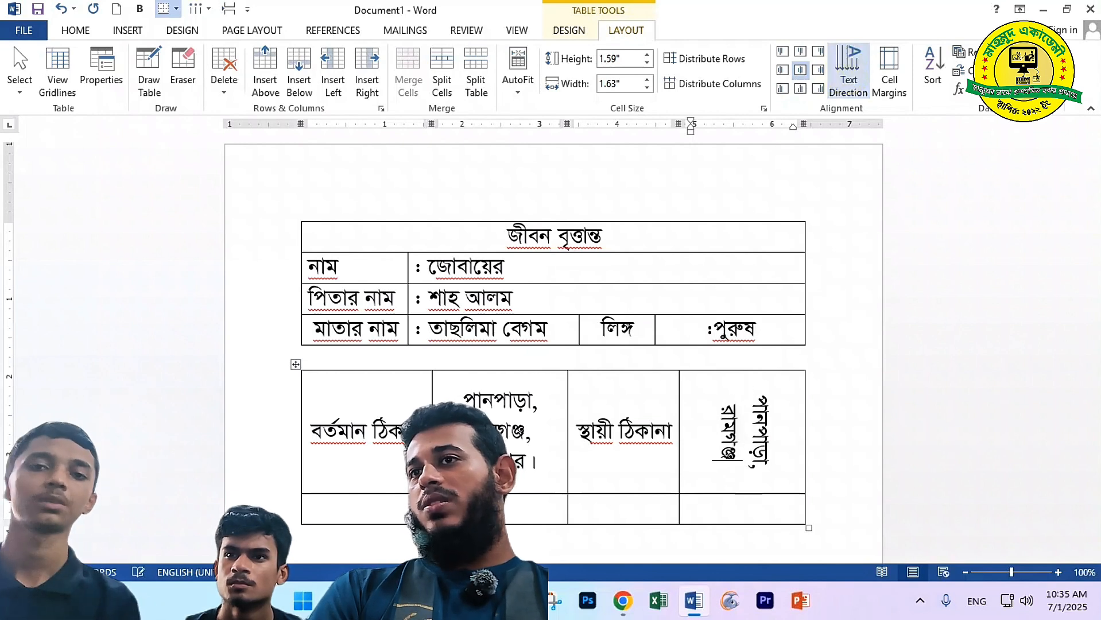
pyautogui.click(850, 79)
pyautogui.click(849, 79)
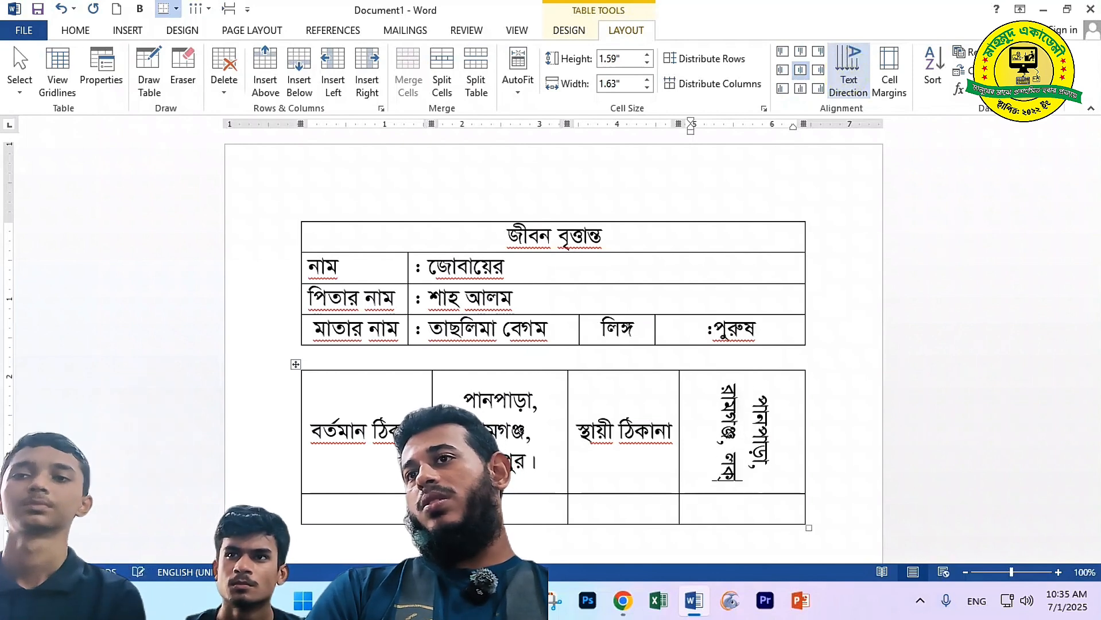
pyautogui.click(849, 79)
pyautogui.click(849, 79)
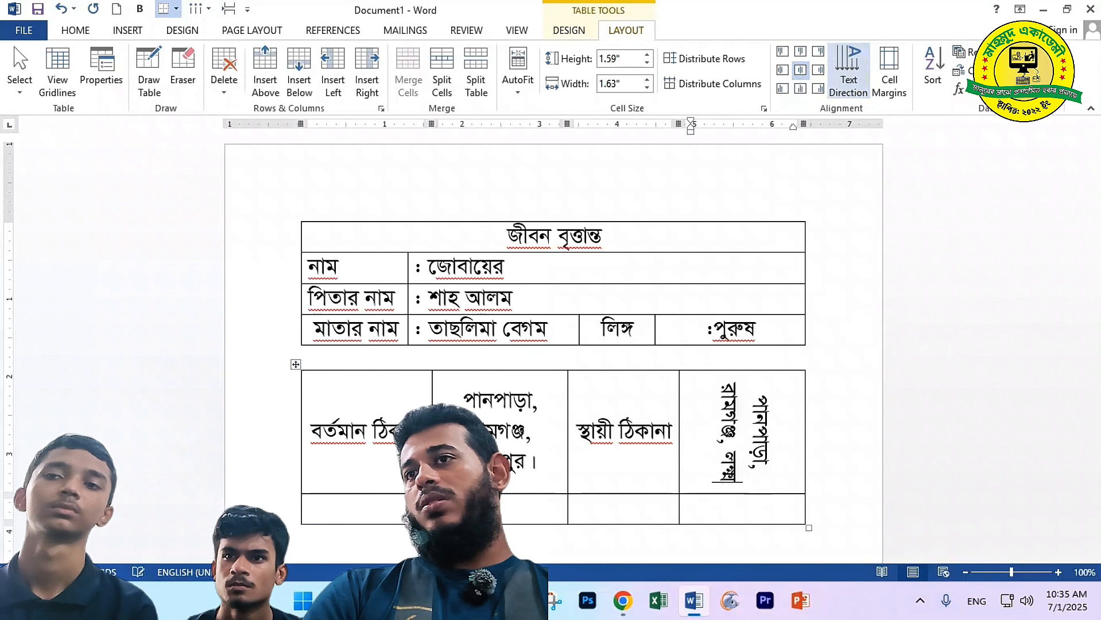
pyautogui.click(850, 79)
pyautogui.click(849, 79)
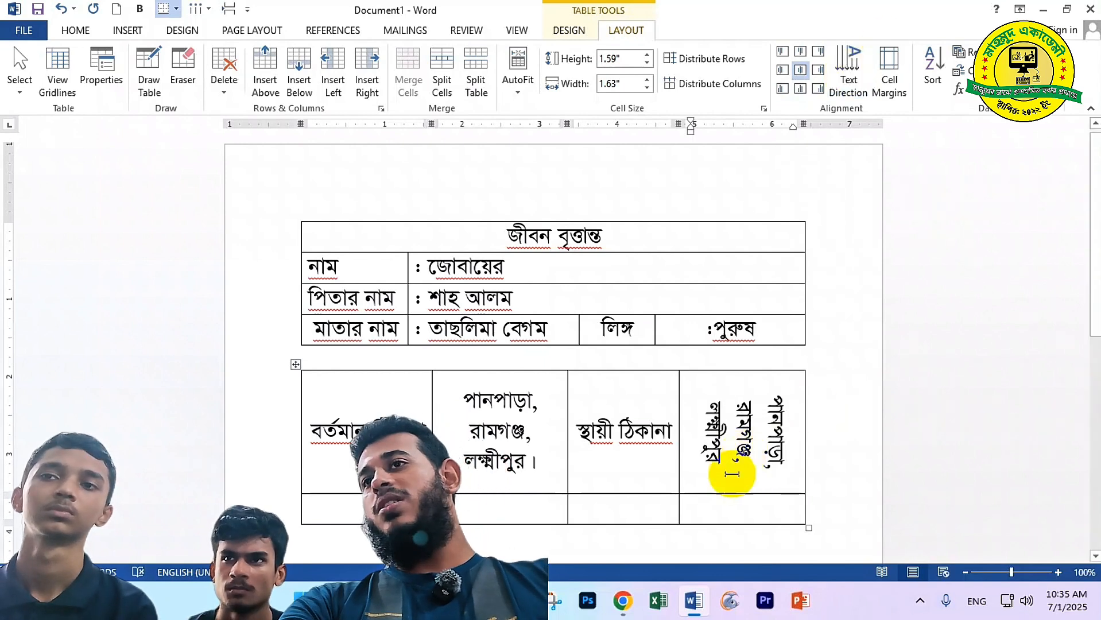
pyautogui.click(713, 431)
pyautogui.moveTo(713, 431); pyautogui.dragTo(787, 393)
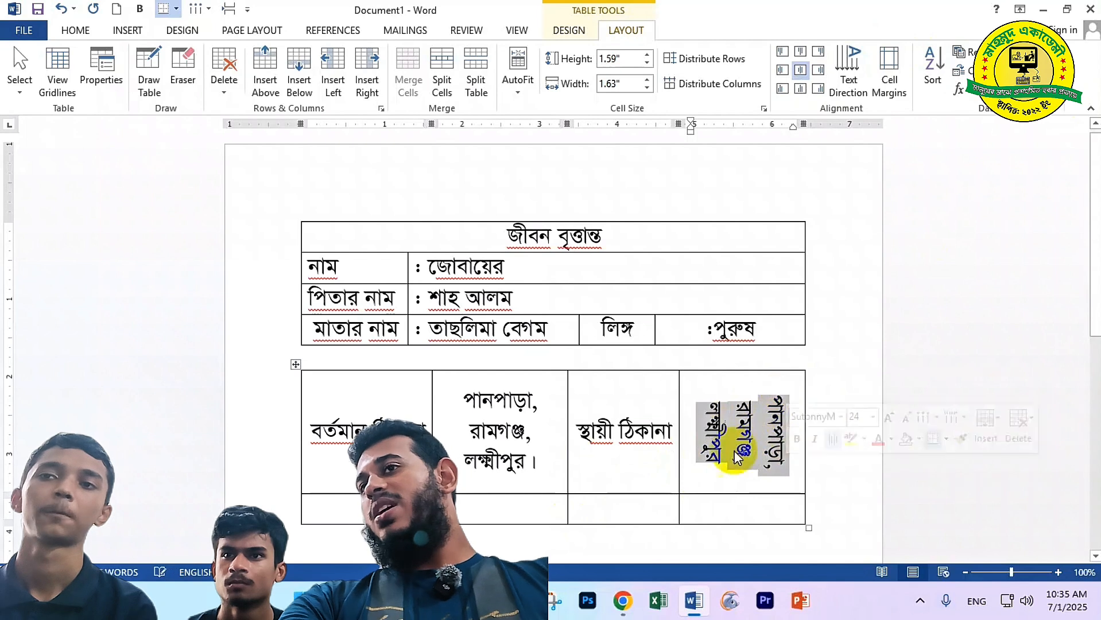
# Turn the selected address text back to horizontal and move into the name row's right cell
pyautogui.click(859, 66)
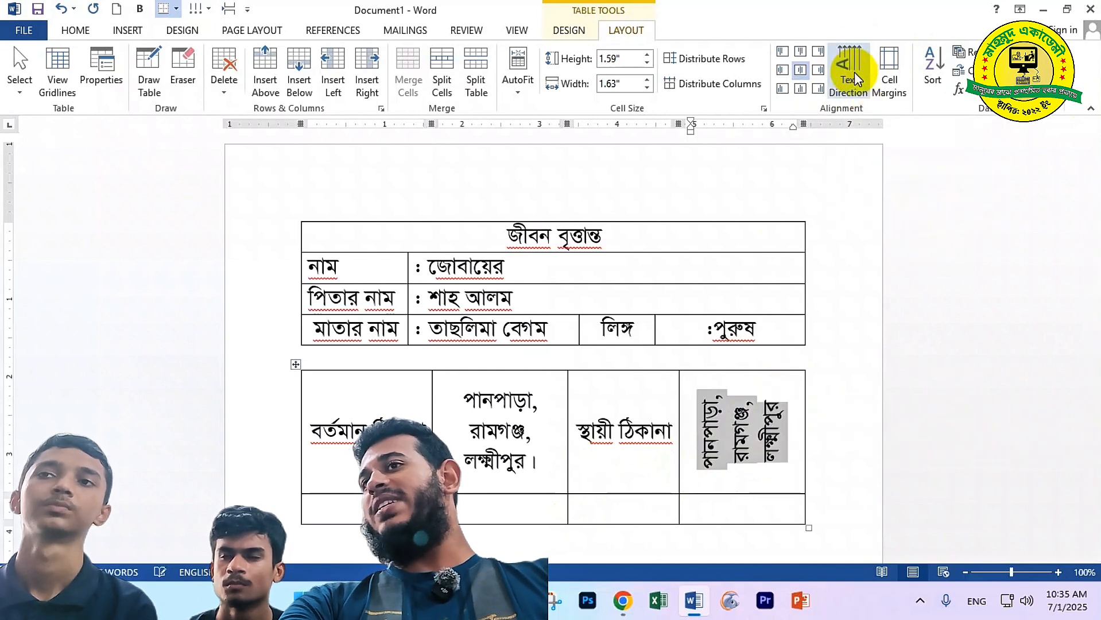
pyautogui.click(855, 75)
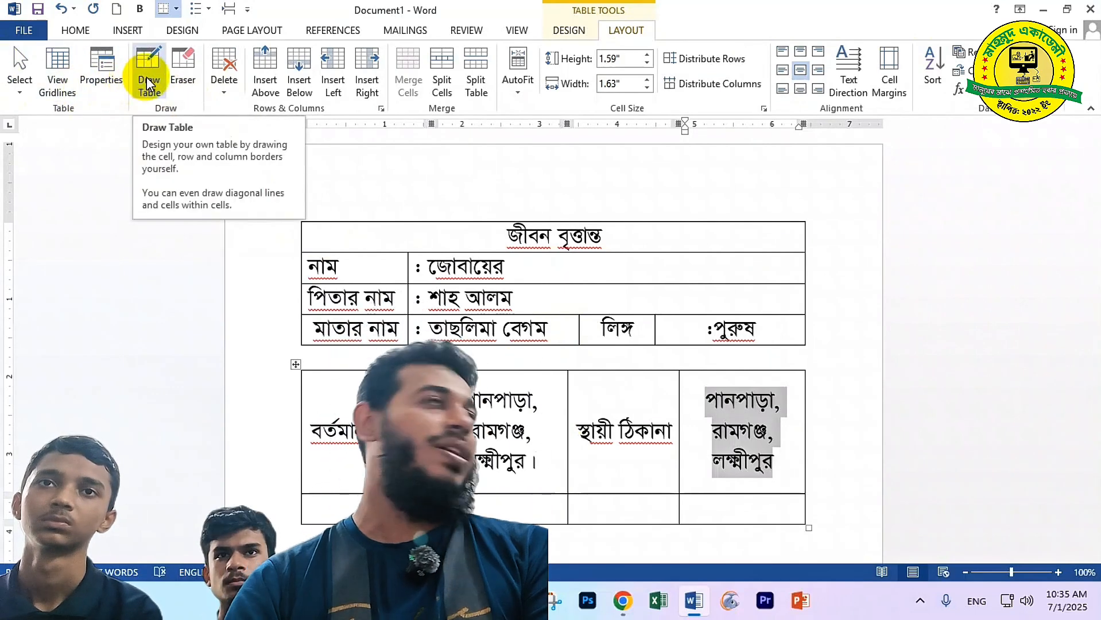
pyautogui.click(555, 274)
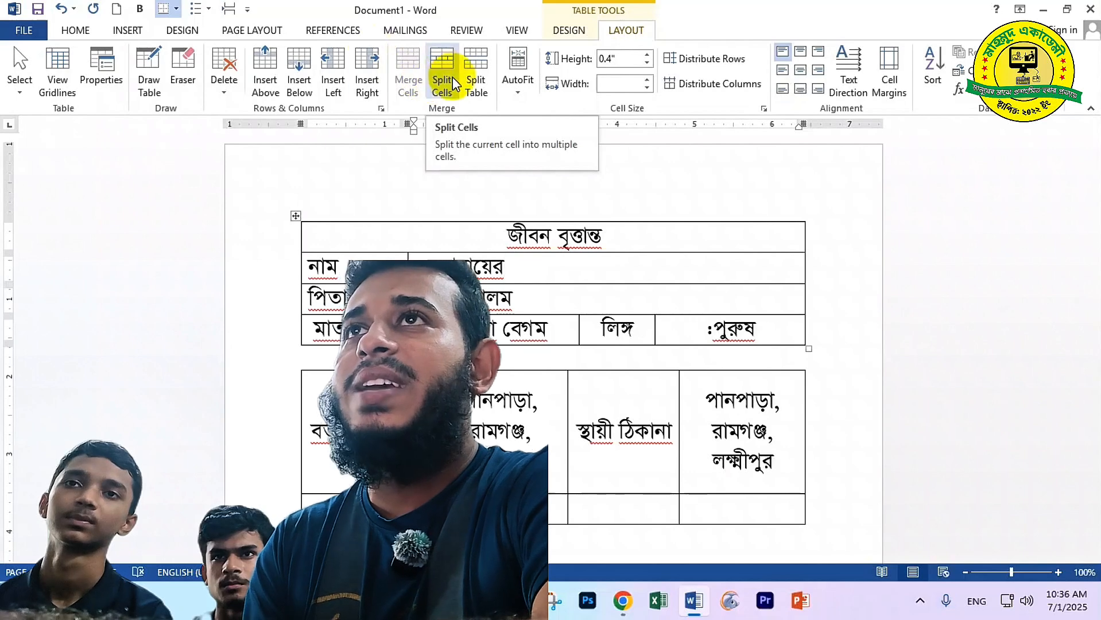
# Split the name row's right cell into 3 columns
pyautogui.click(440, 89)
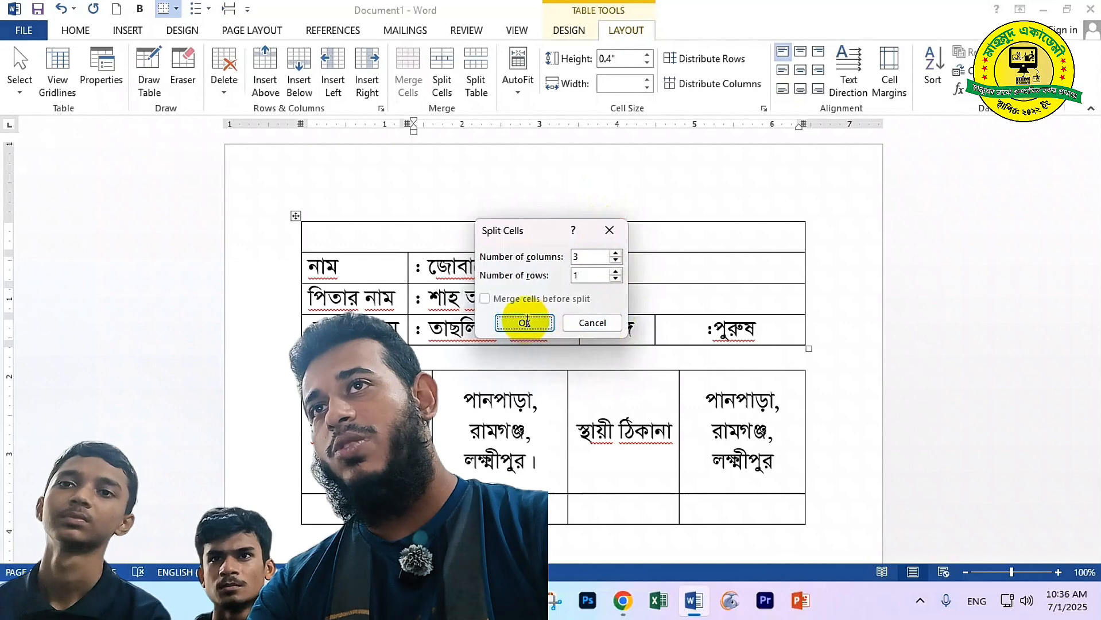
pyautogui.click(523, 322)
pyautogui.click(516, 263)
pyautogui.click(589, 266)
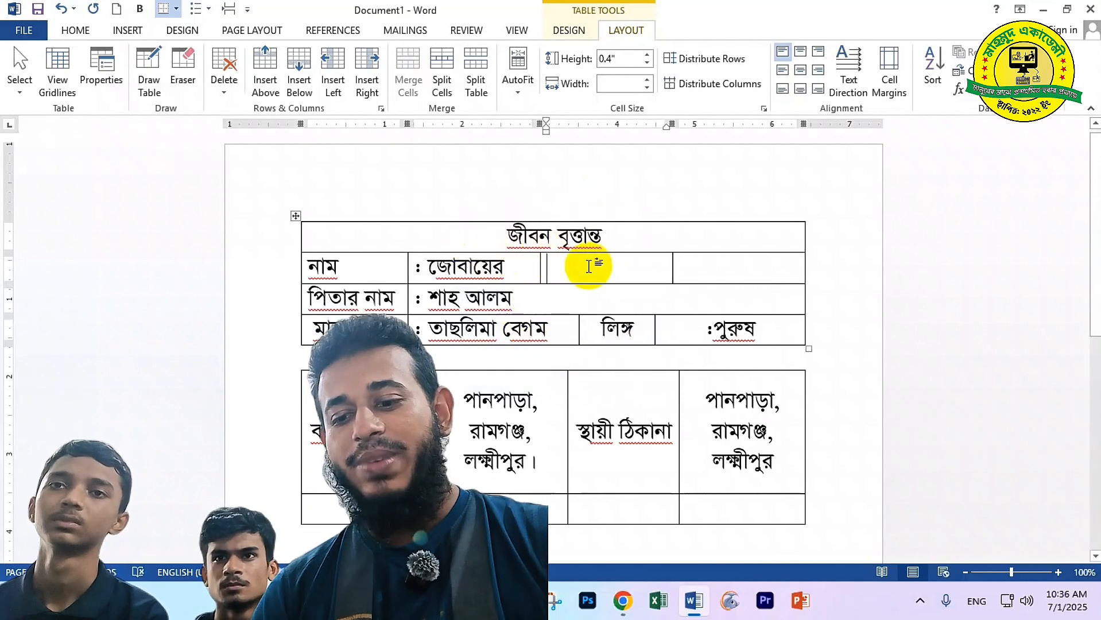
# Enter the label জন্ম তারিখ in the new cell and narrow its column
pyautogui.write('জন্ম তারিখ')
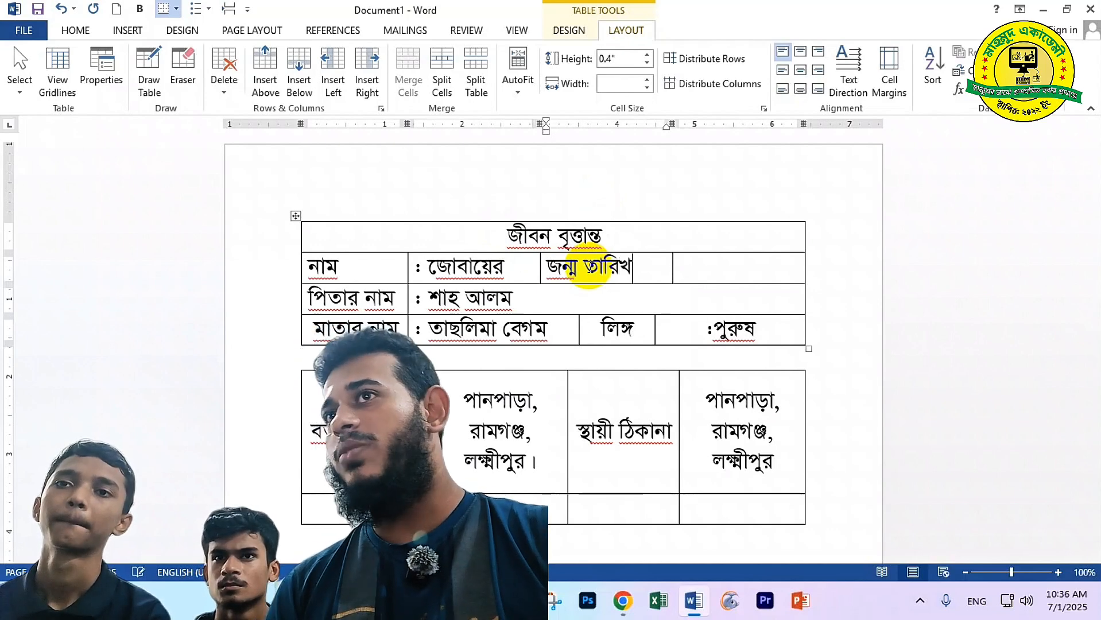
pyautogui.press('Tab')
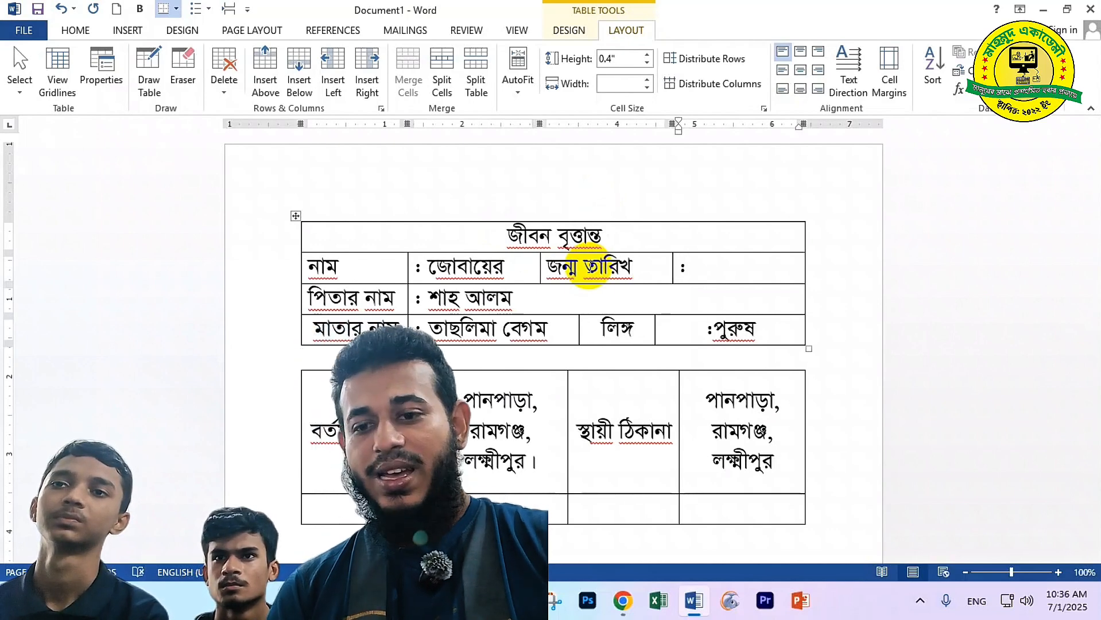
pyautogui.click(631, 267)
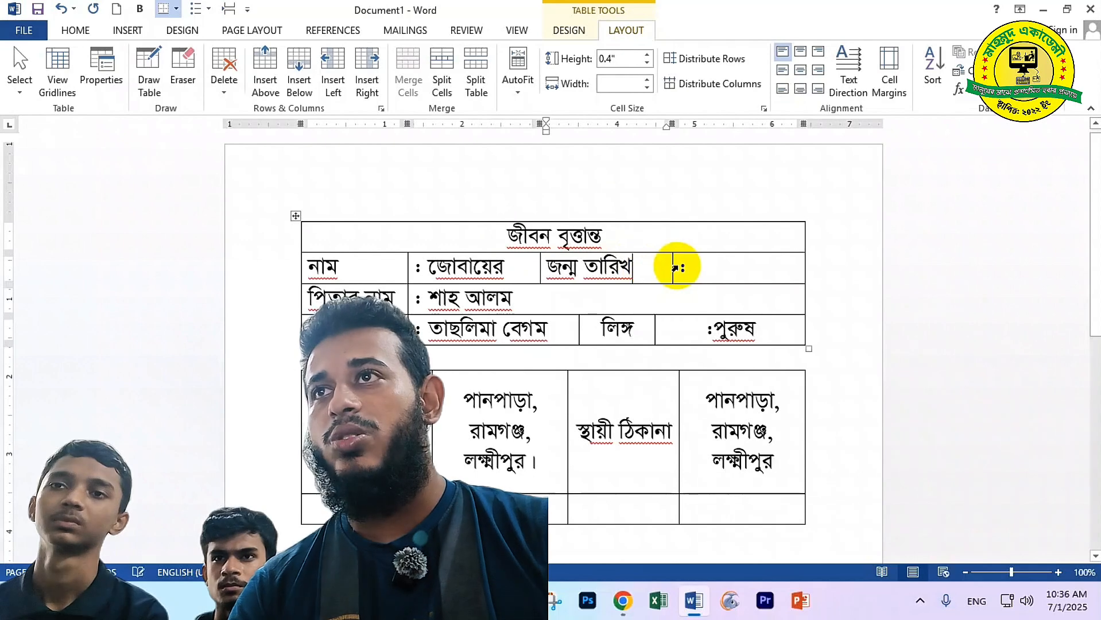
pyautogui.moveTo(672, 265); pyautogui.dragTo(642, 266)
pyautogui.click(671, 265)
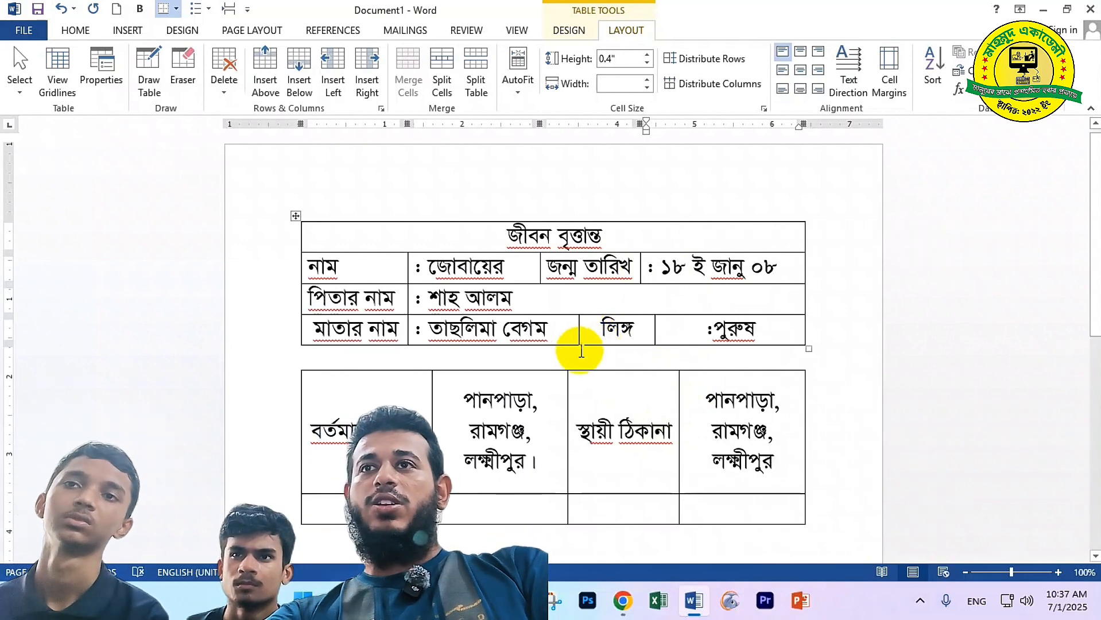
# Draw extra borders in the father's name and gender rows, undoing the last ones
pyautogui.click(516, 298)
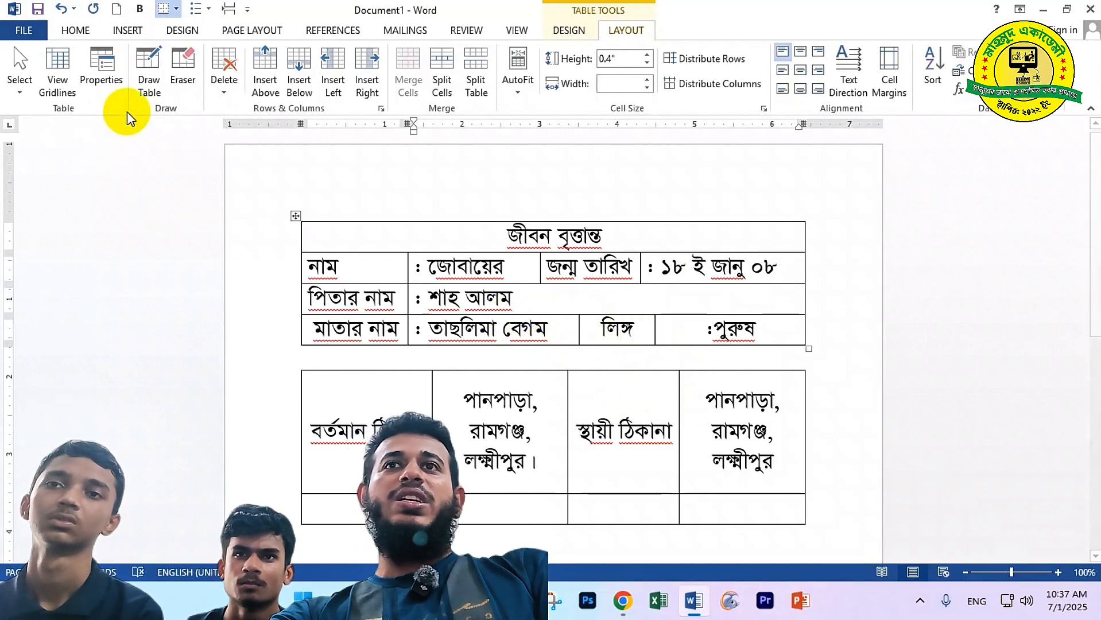
pyautogui.click(149, 79)
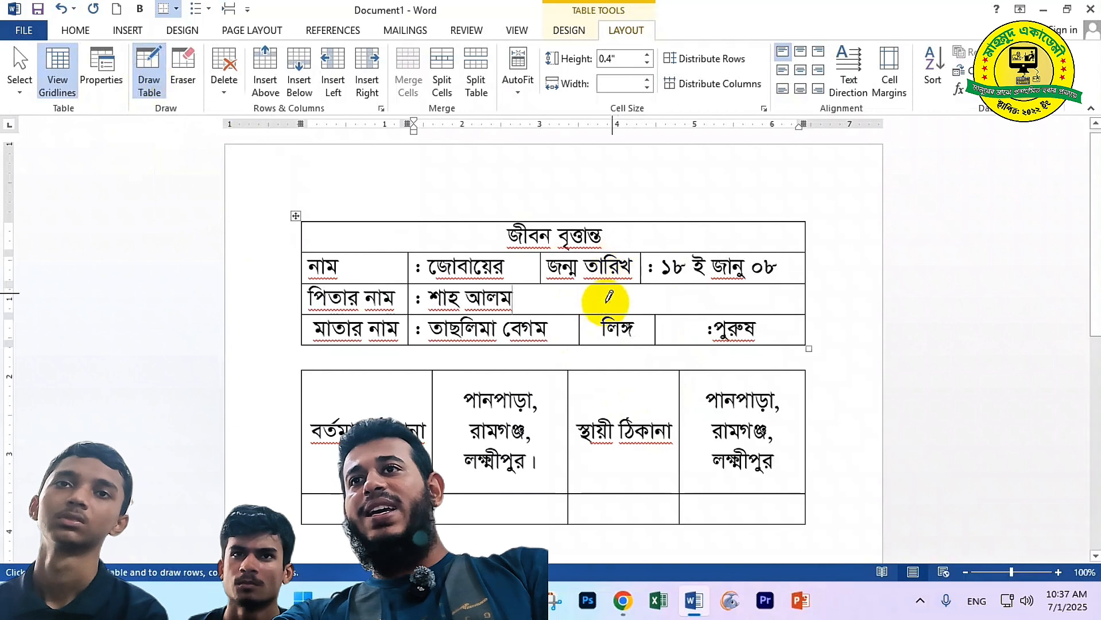
pyautogui.moveTo(561, 286)
pyautogui.mouseDown()
pyautogui.moveTo(560, 313)
pyautogui.moveTo(613, 316)
pyautogui.mouseUp()
pyautogui.moveTo(648, 286)
pyautogui.mouseDown()
pyautogui.moveTo(649, 309)
pyautogui.moveTo(665, 309)
pyautogui.mouseUp()
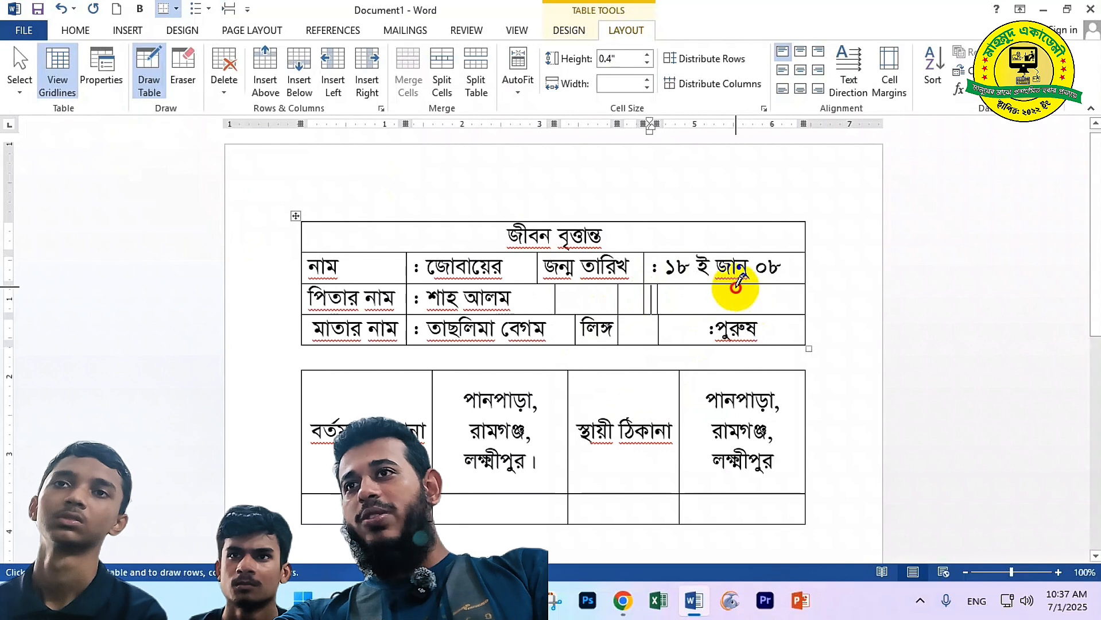
pyautogui.moveTo(735, 285); pyautogui.dragTo(734, 344)
pyautogui.moveTo(772, 286); pyautogui.dragTo(773, 344)
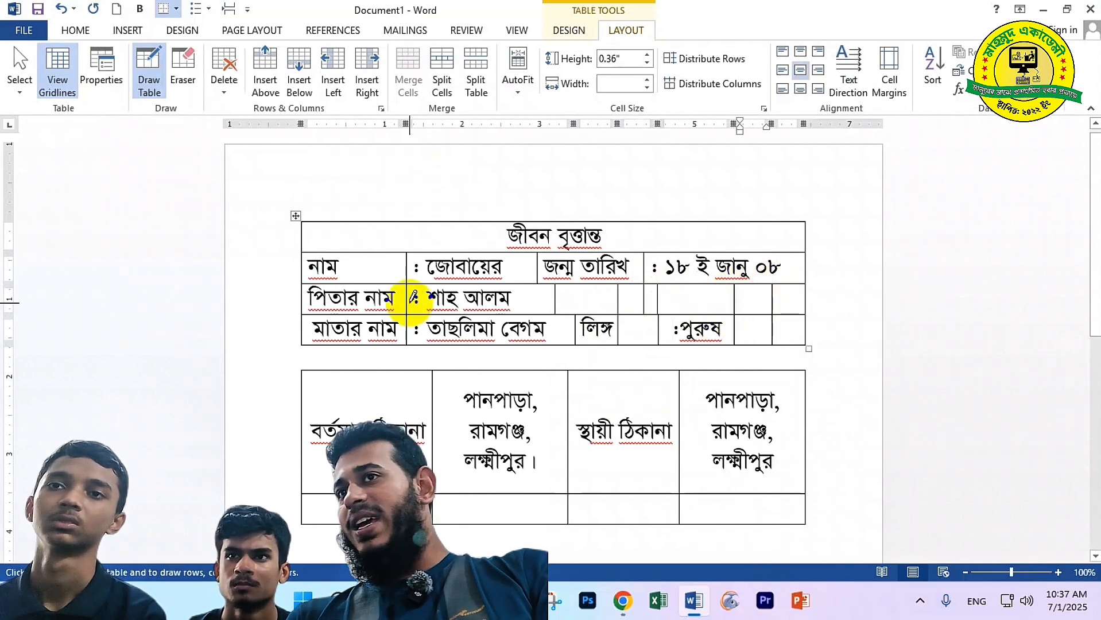
pyautogui.hotkey('ctrl', 'z')
pyautogui.hotkey('ctrl', 'z')
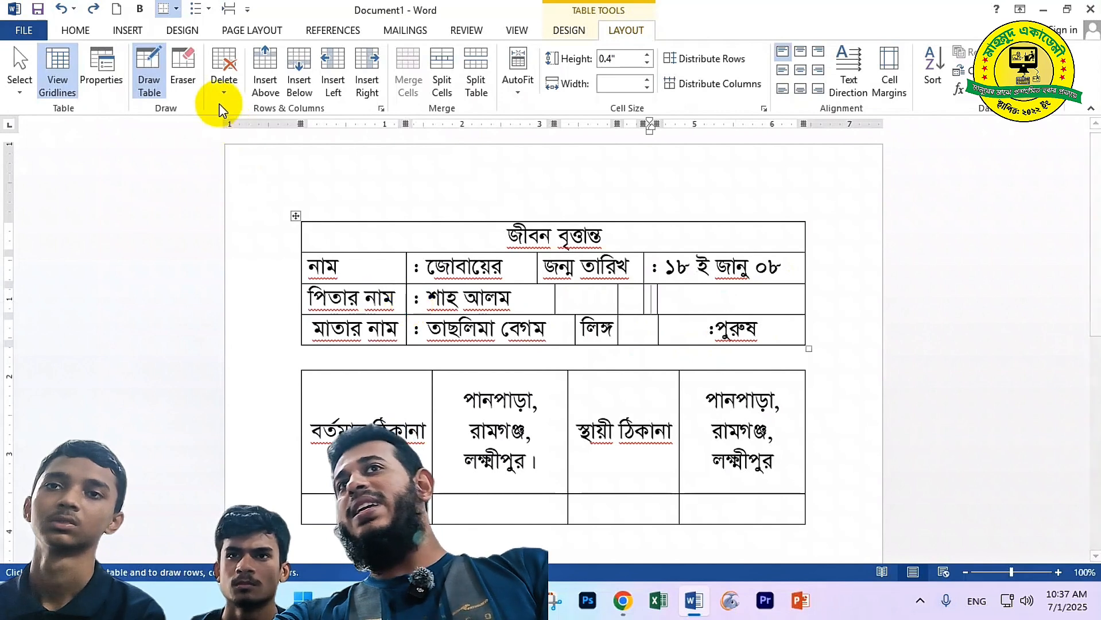
# Erase the stray borders so the father's name cell spans the rest of its row
pyautogui.click(191, 67)
pyautogui.click(658, 301)
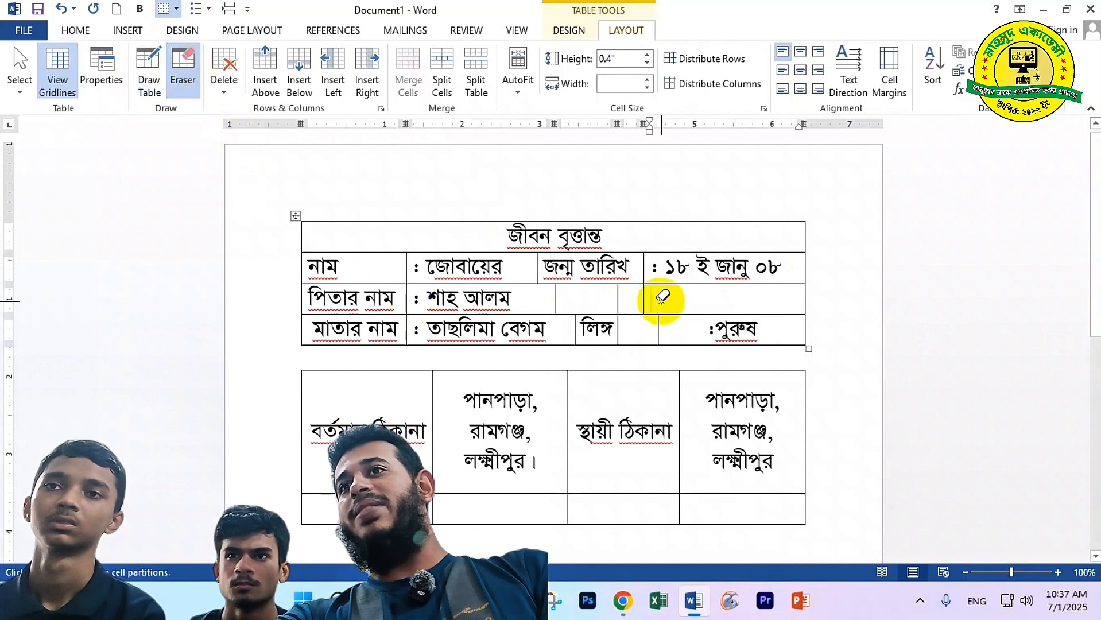
pyautogui.click(658, 327)
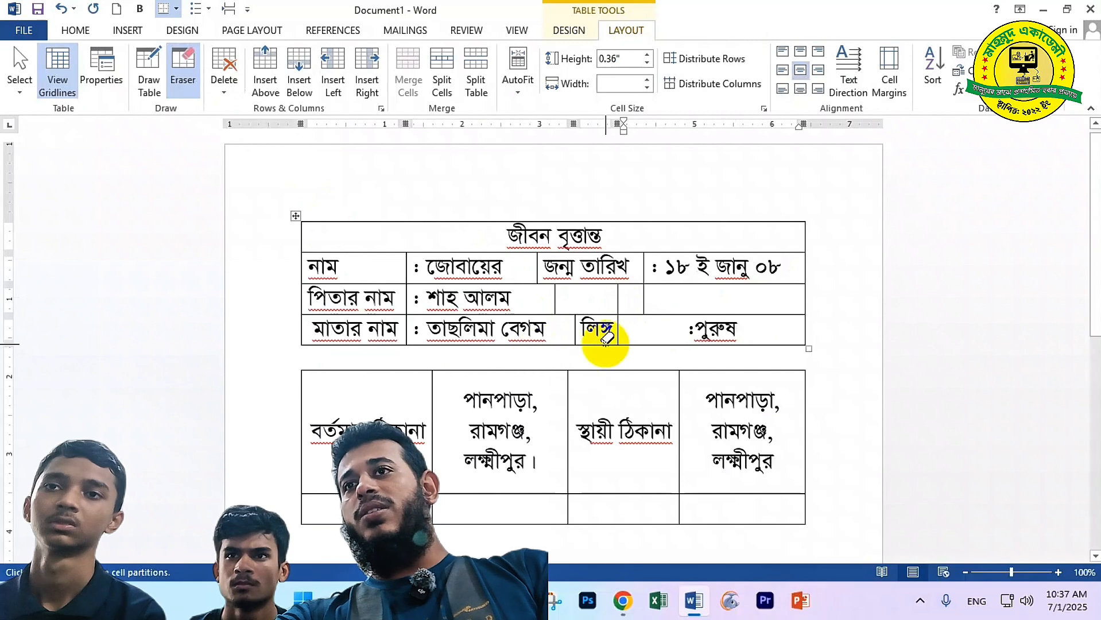
pyautogui.click(619, 298)
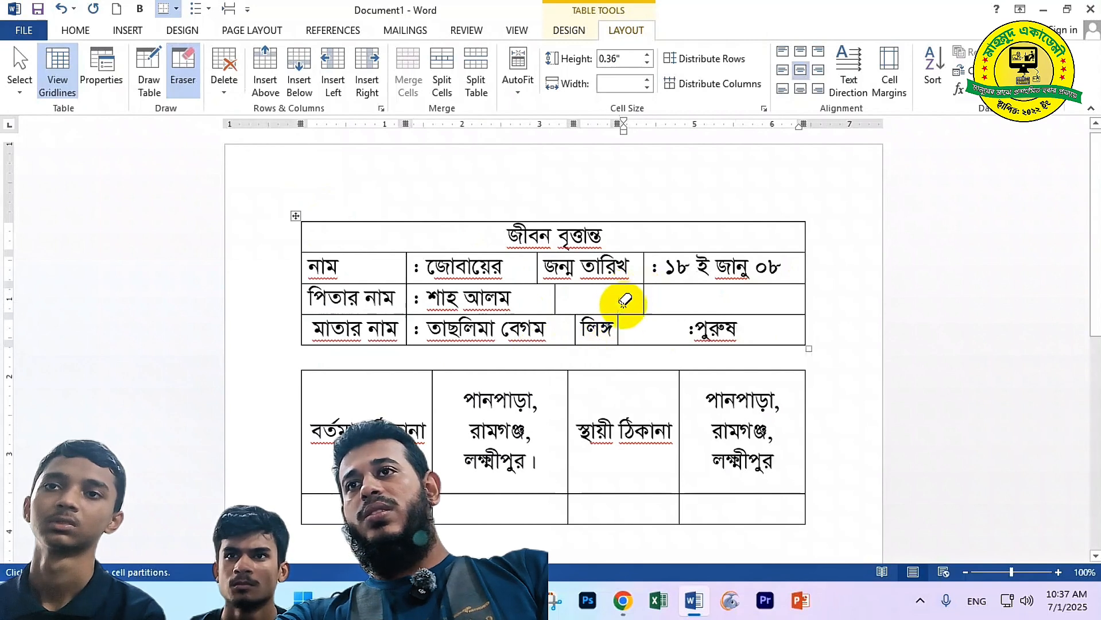
pyautogui.click(556, 299)
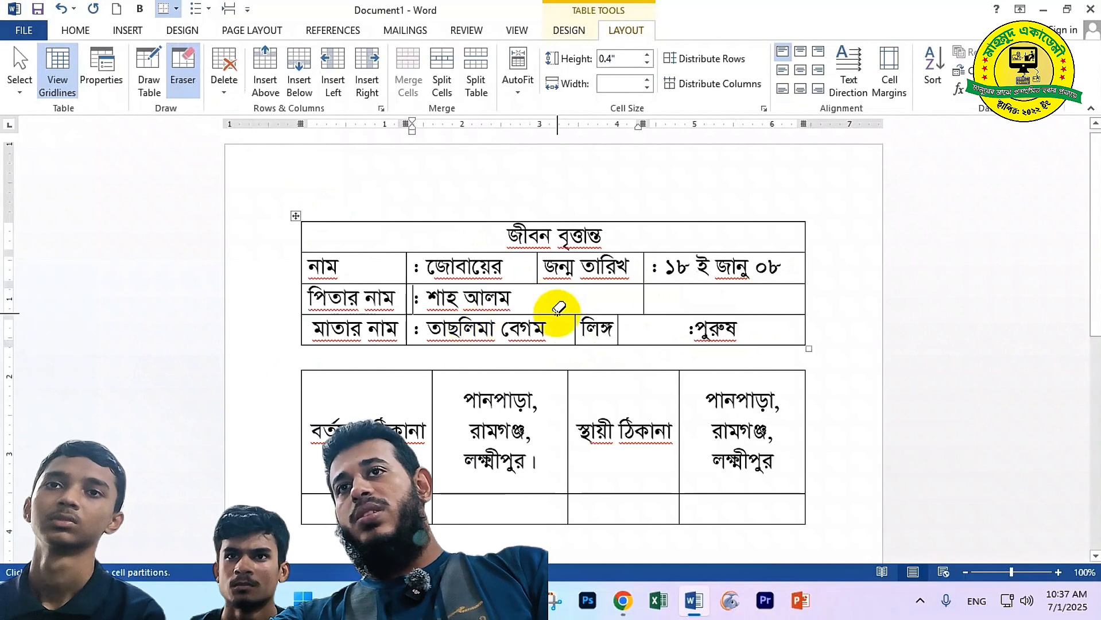
pyautogui.click(645, 298)
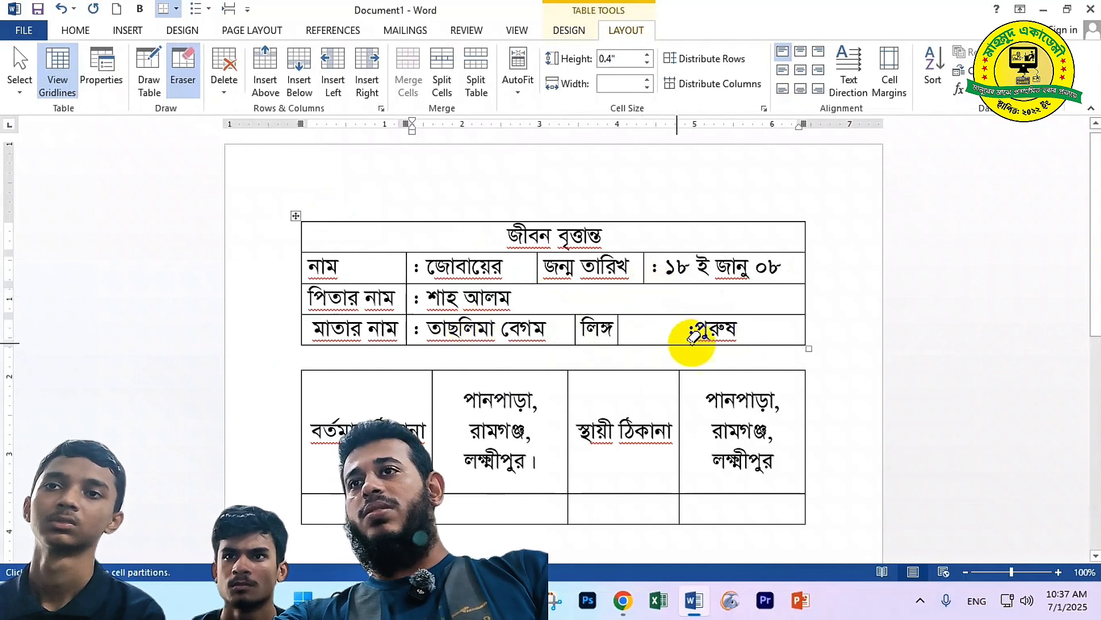
pyautogui.hotkey('ctrl', 'z')
pyautogui.hotkey('ctrl', 'z')
pyautogui.hotkey('ctrl', 'z')
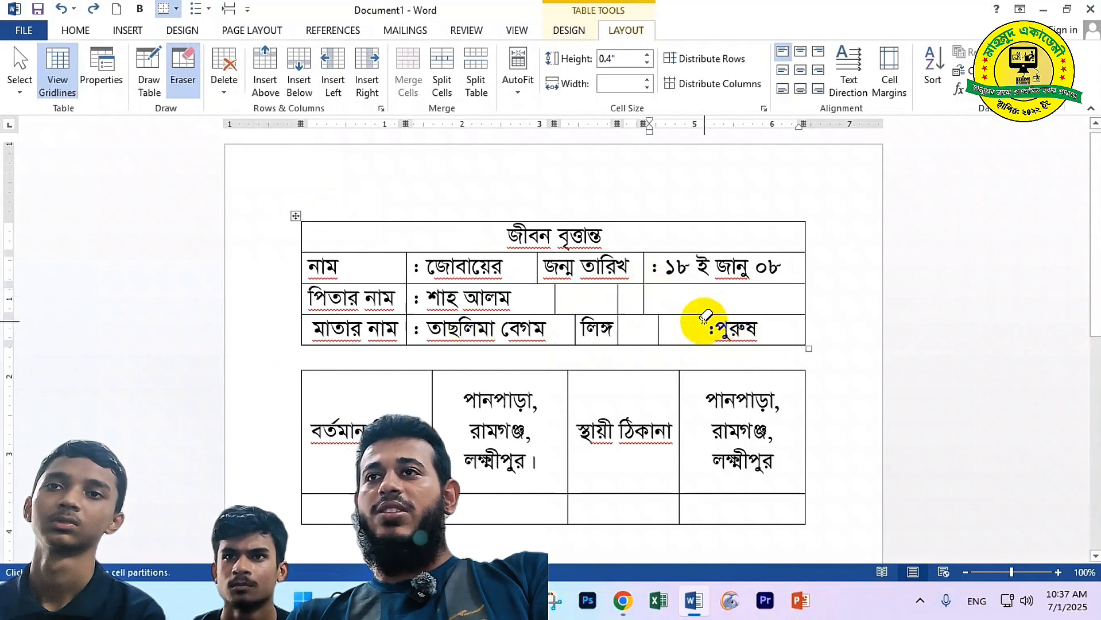
pyautogui.hotkey('ctrl', 'y')
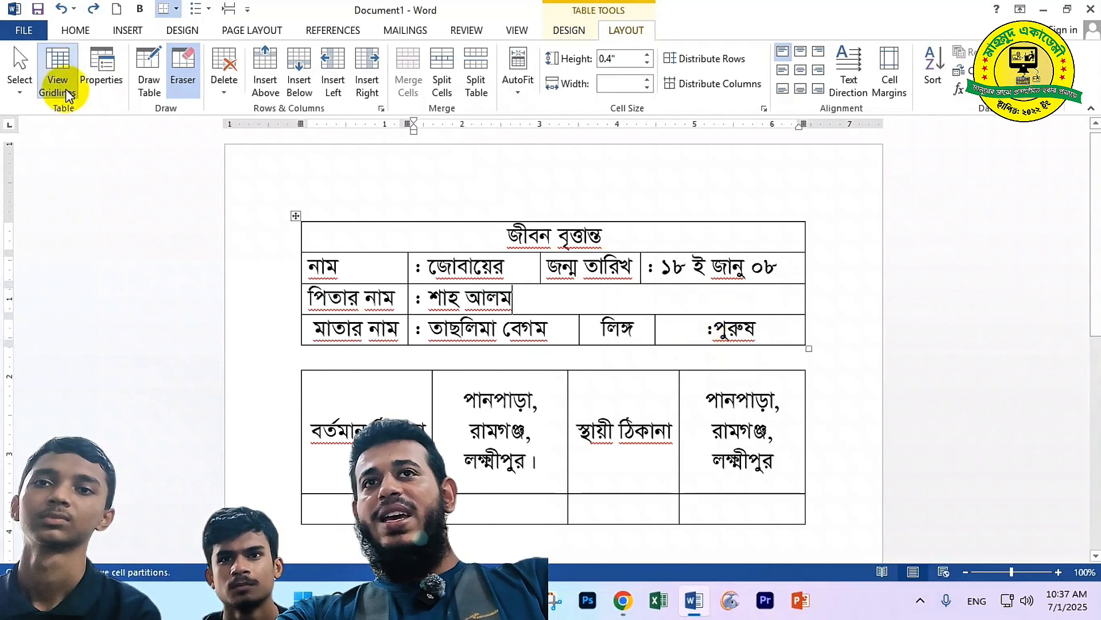
pyautogui.click(184, 87)
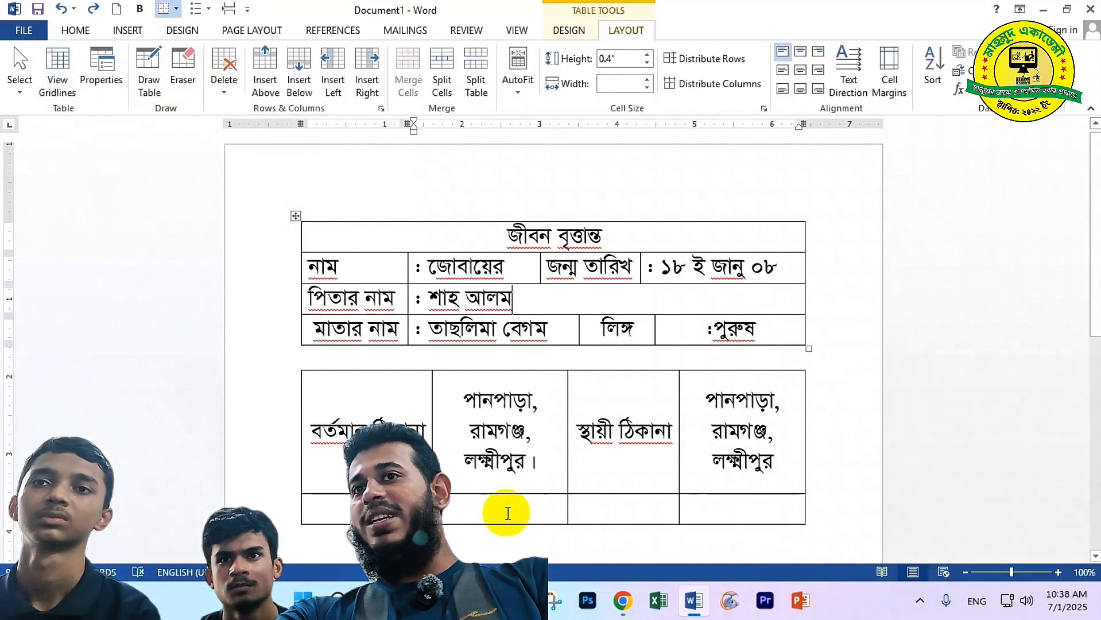
pyautogui.click(182, 75)
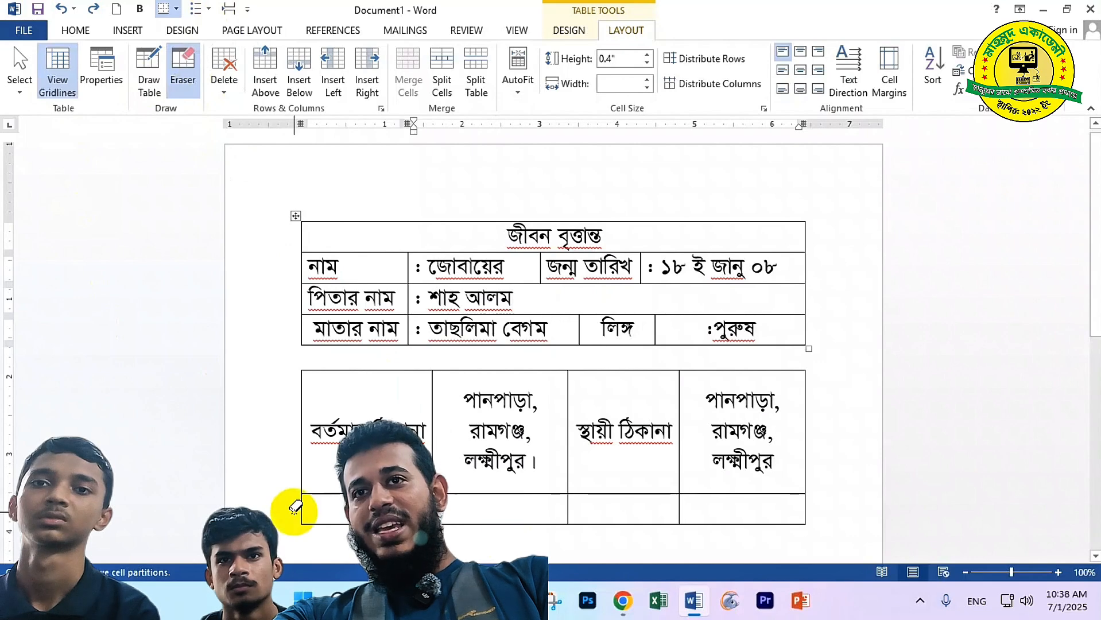
pyautogui.moveTo(294, 513)
pyautogui.mouseDown()
pyautogui.moveTo(778, 538)
pyautogui.moveTo(831, 522)
pyautogui.moveTo(812, 522)
pyautogui.mouseUp()
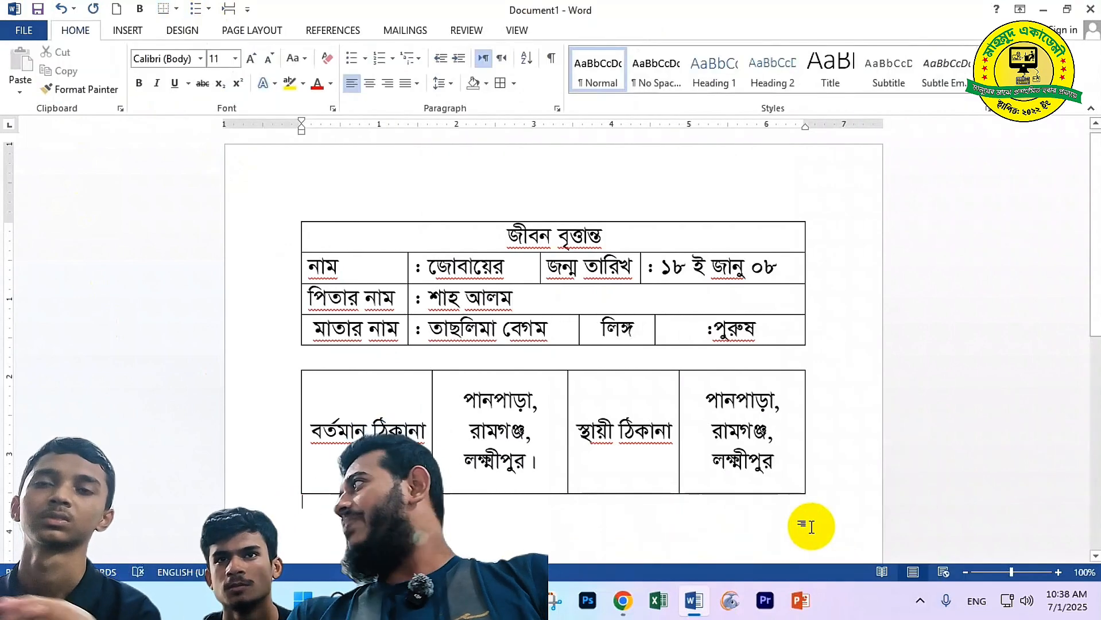
pyautogui.hotkey('ctrl', 'z')
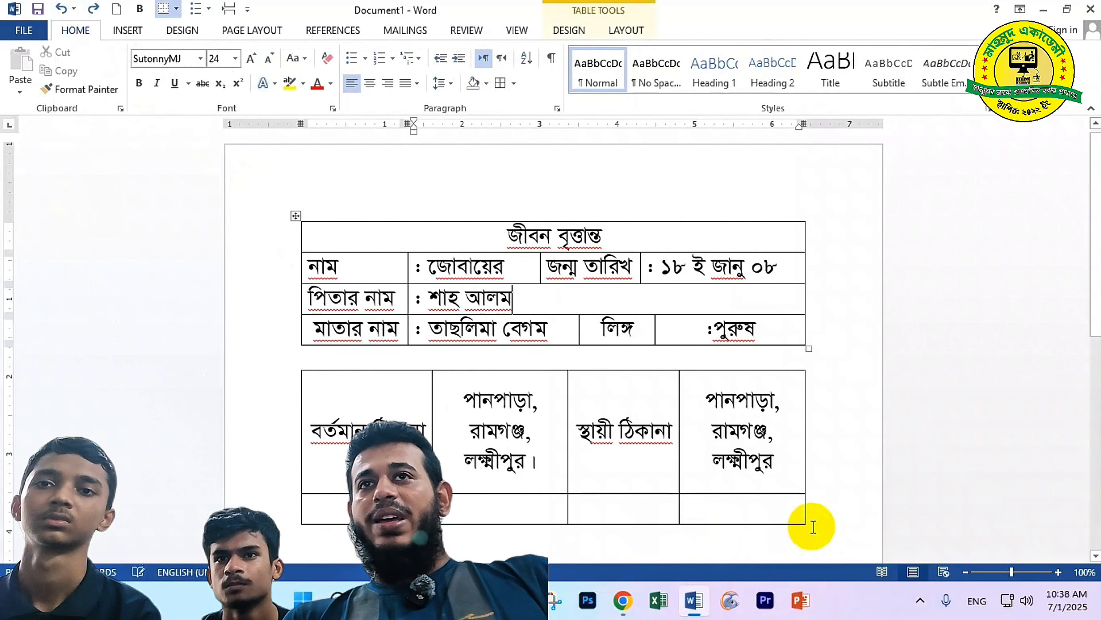
pyautogui.click(612, 26)
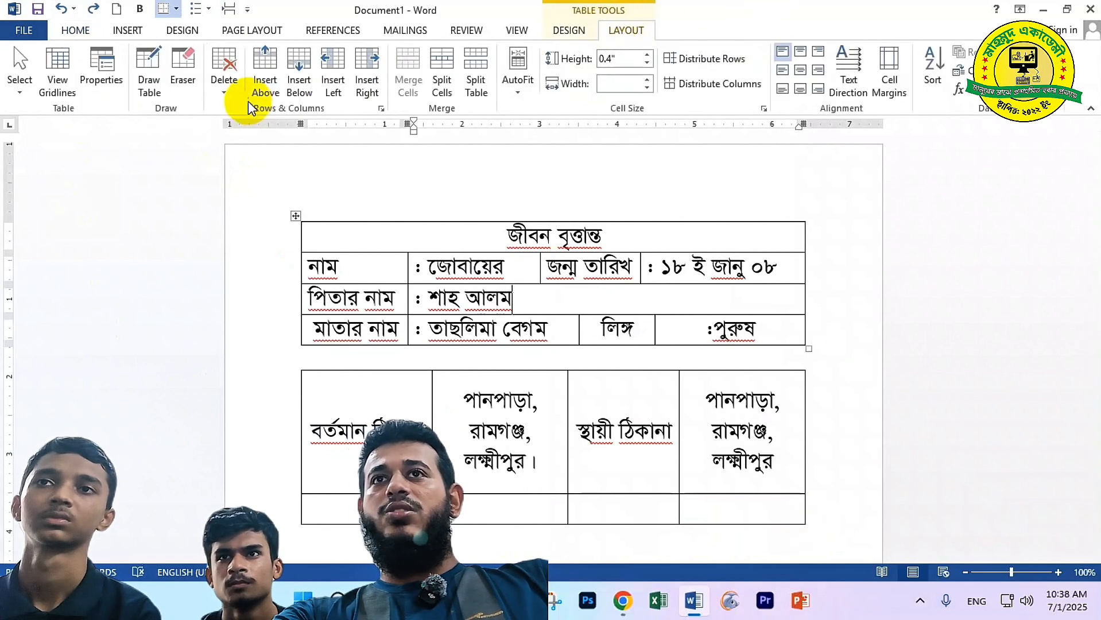
pyautogui.click(182, 69)
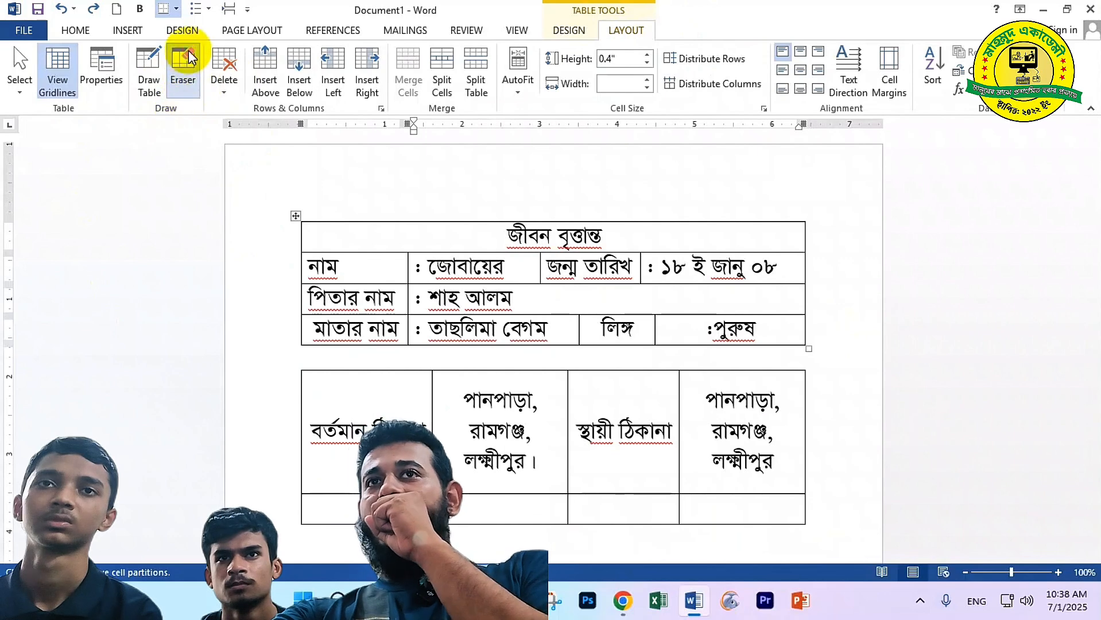
pyautogui.click(188, 52)
pyautogui.click(148, 72)
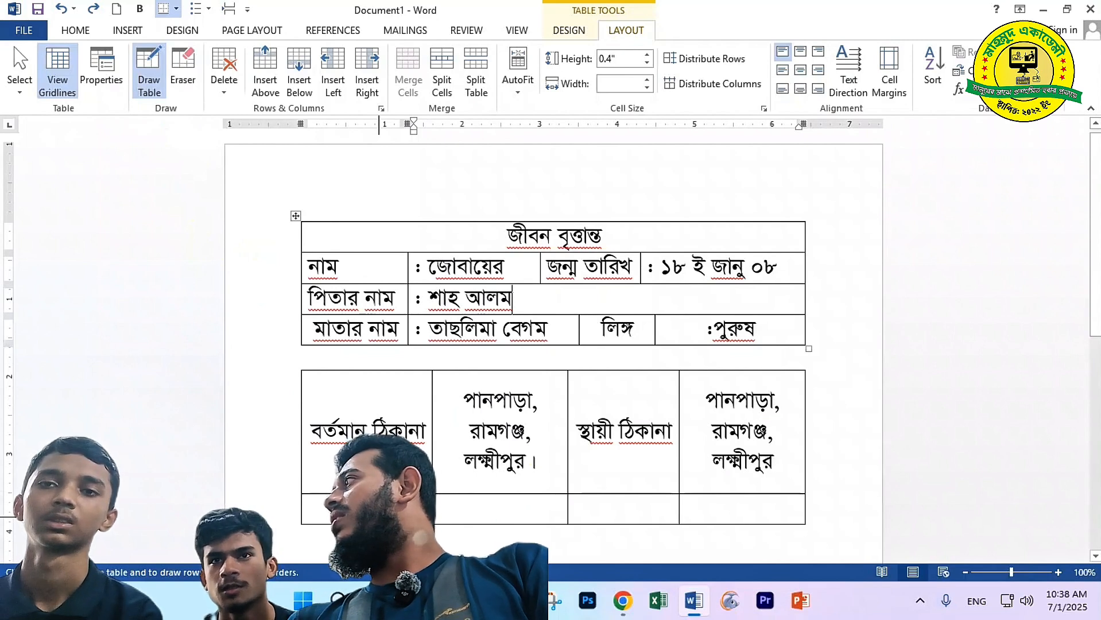
pyautogui.click(138, 84)
pyautogui.click(310, 510)
pyautogui.moveTo(312, 510); pyautogui.dragTo(698, 509)
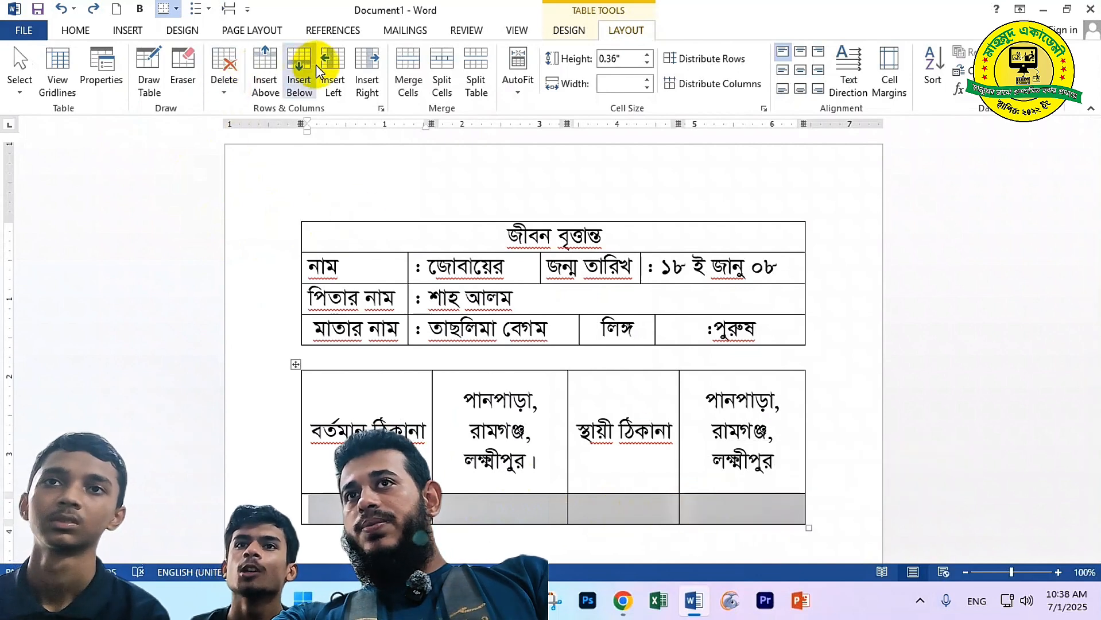
# Merge the bottom row's cells and type 'এই ছেলেটি অনেক ভ্রমণ প্রিয় এবং ভদ্র ছেলে হিসেবে পরিচিত।'
pyautogui.click(414, 75)
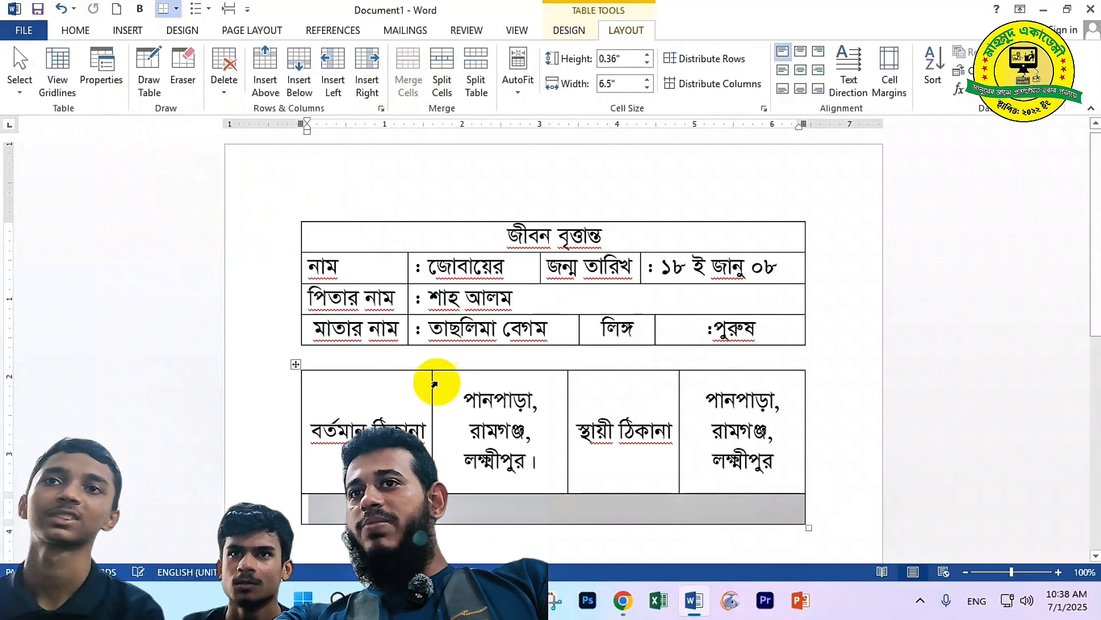
pyautogui.click(447, 511)
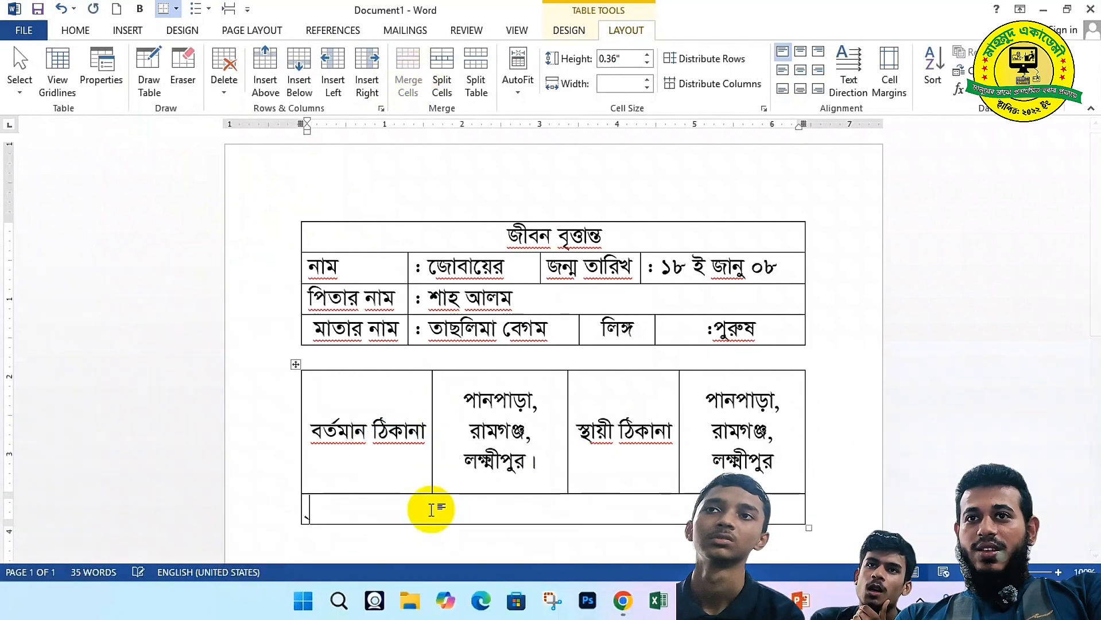
pyautogui.write('এই ছে')
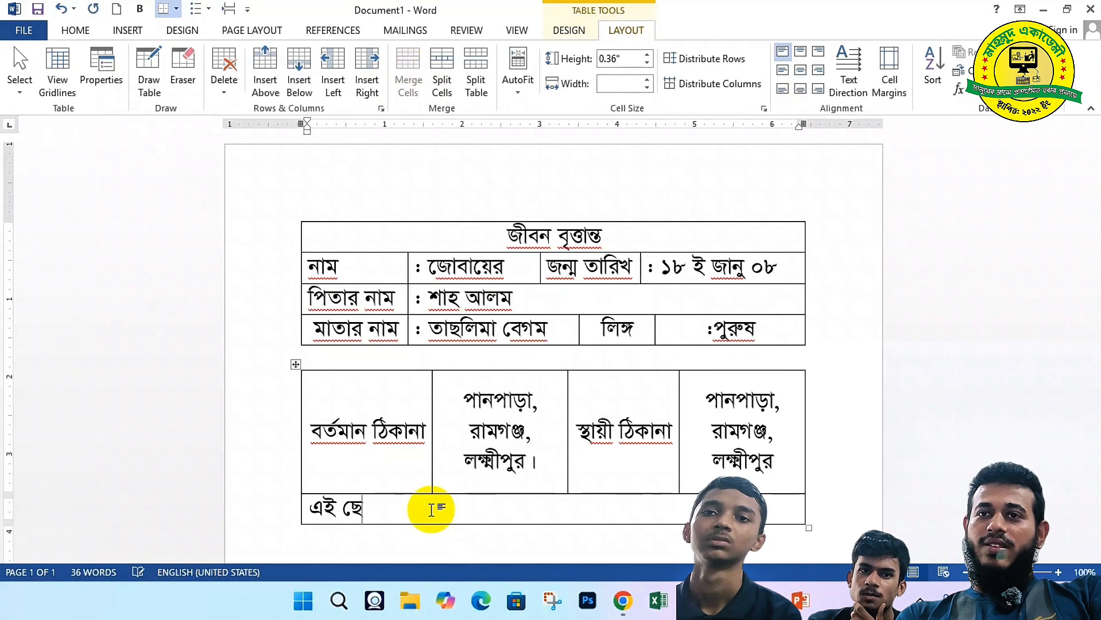
pyautogui.write('লেটি অ')
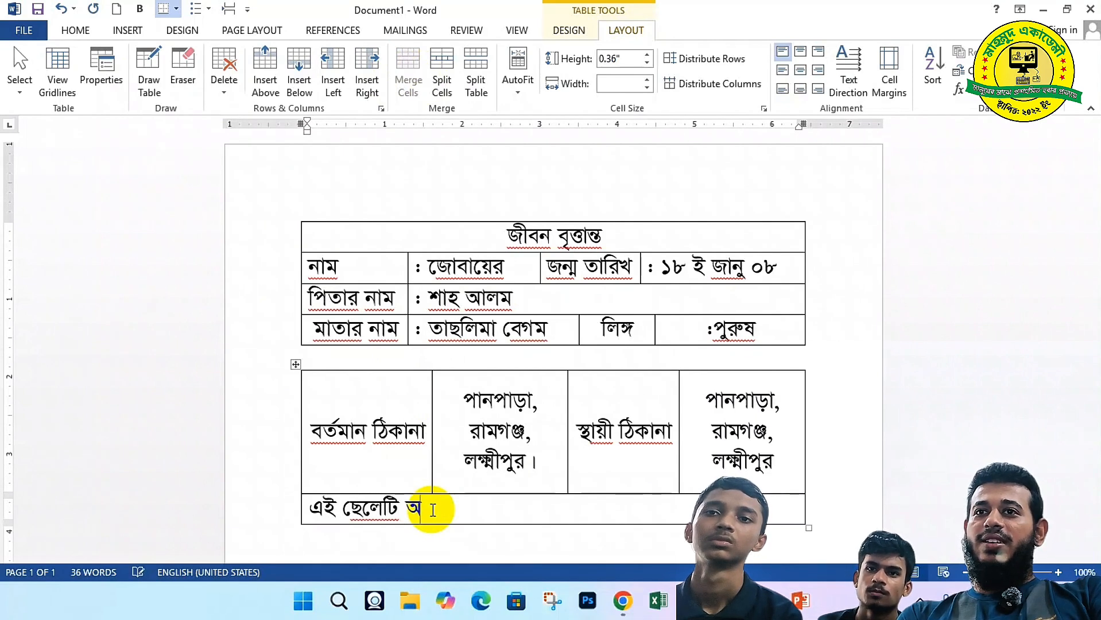
pyautogui.write('নেক')
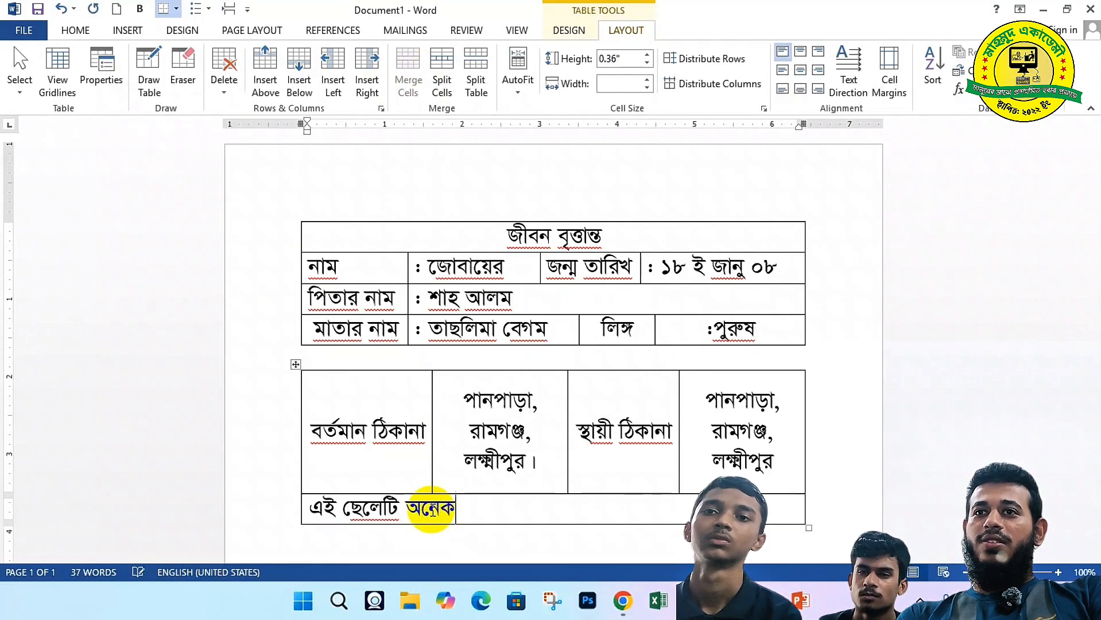
pyautogui.write(' ভ্রম')
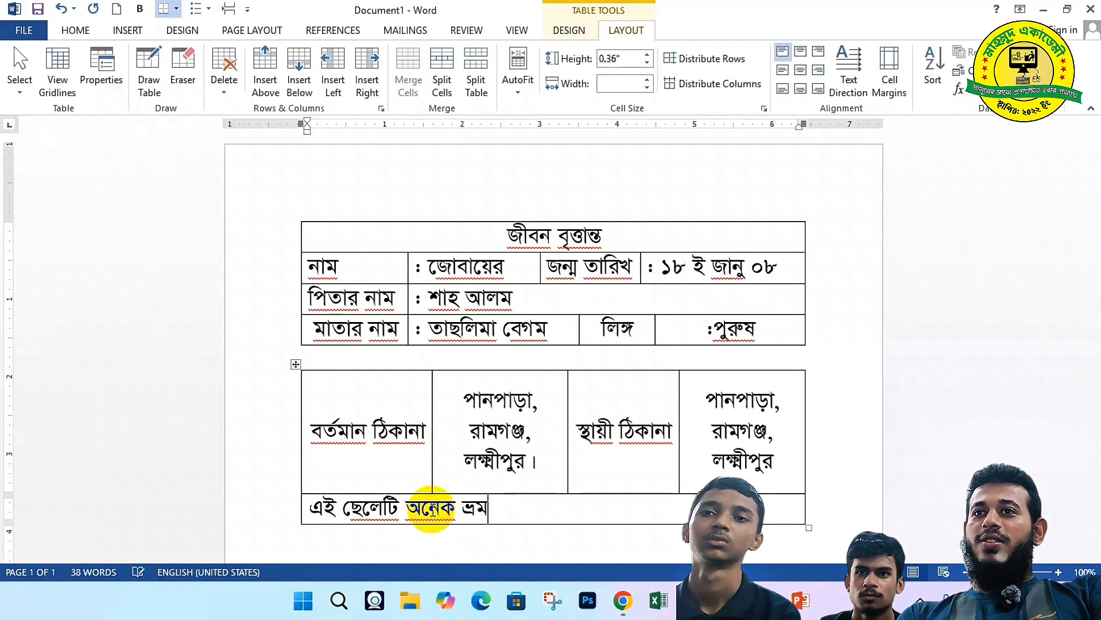
pyautogui.write('ণ প্রিয়')
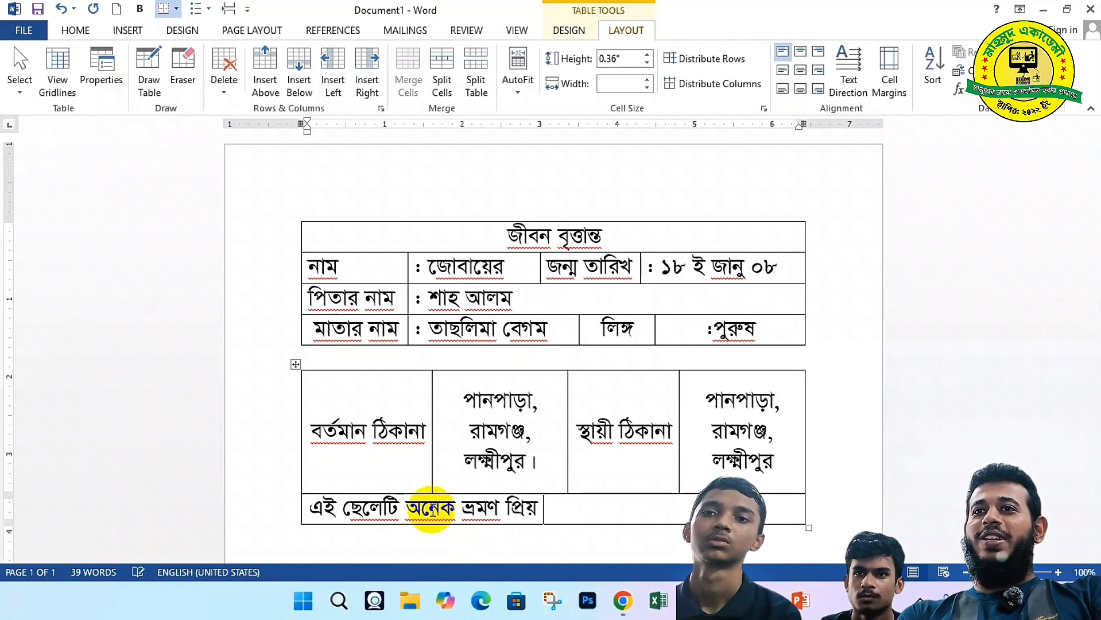
pyautogui.write(' এবং ভদ্র')
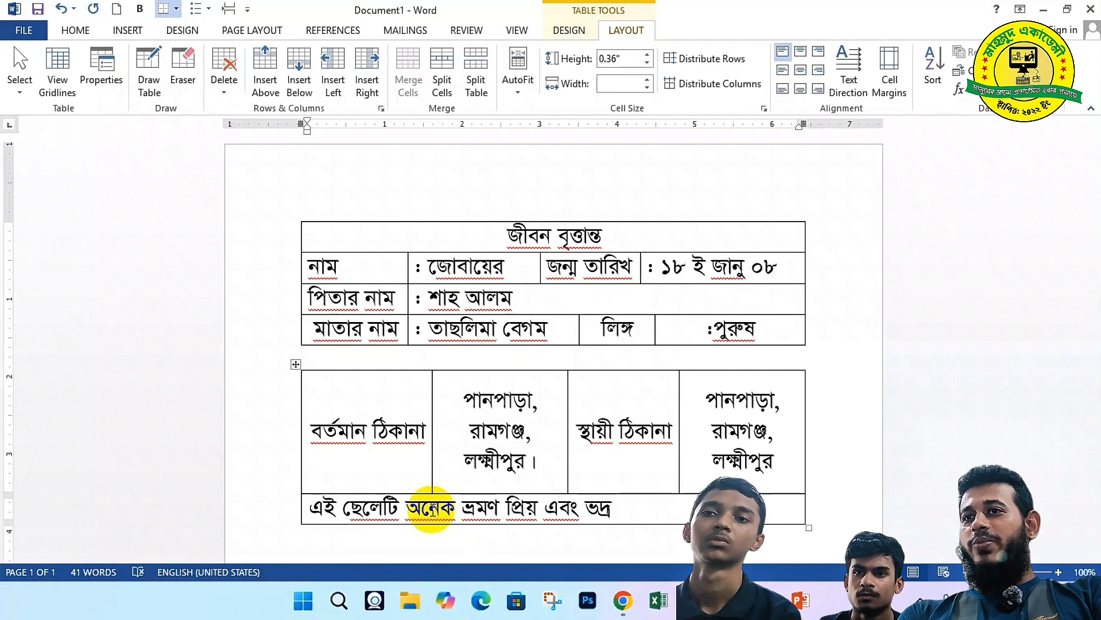
pyautogui.write(' ে')
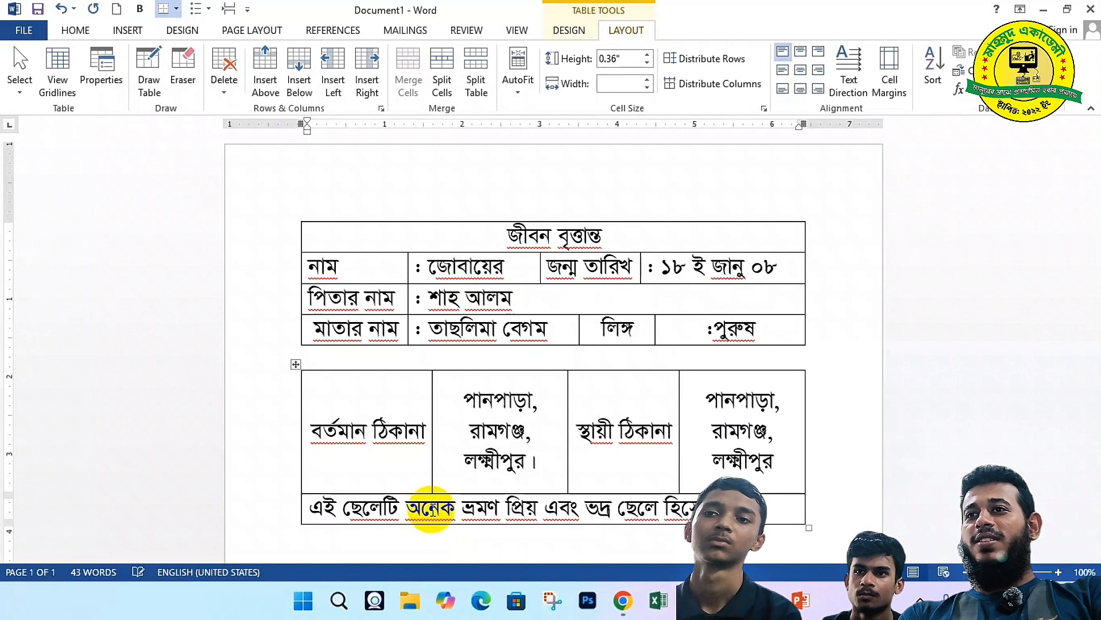
pyautogui.write('ছেলে হিসেবে পরিচিতক')
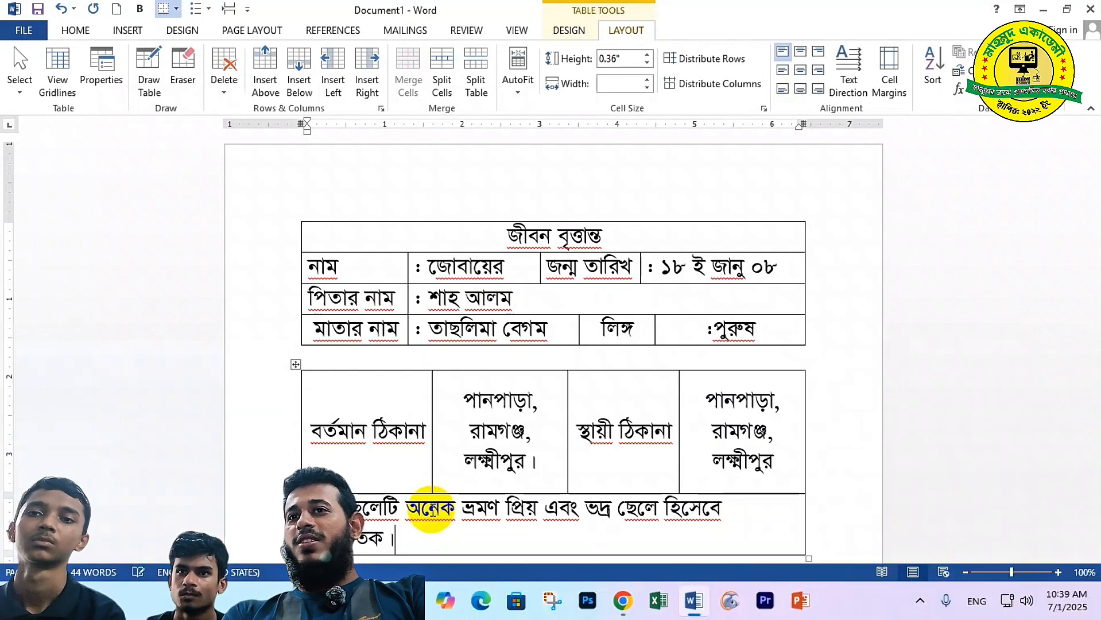
pyautogui.press('BackSpace')
pyautogui.write('।')
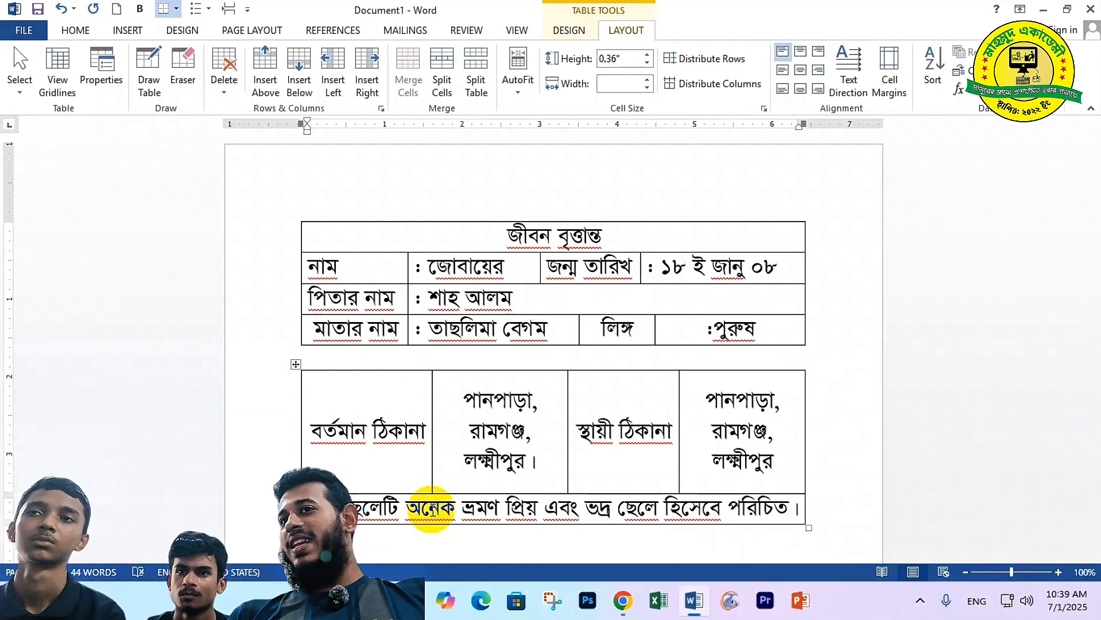